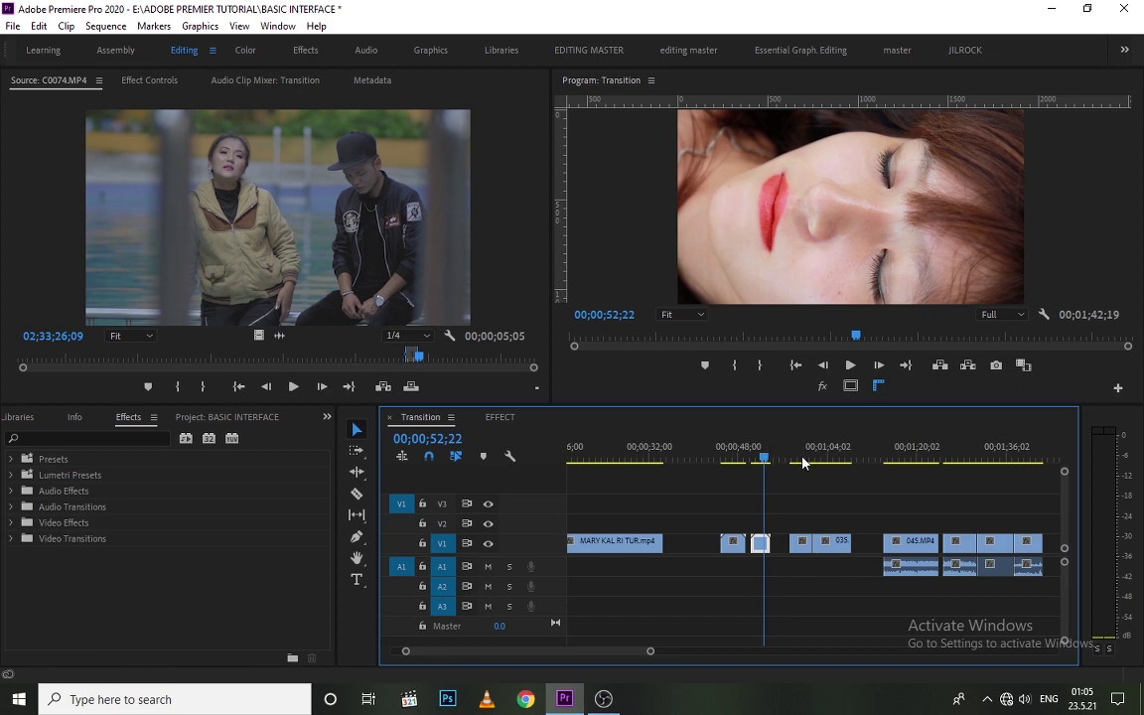
Scrub through the two separate clips between about 00;00;46;00 and 00;00;52;00 on V1 to compare their footage
left_click(799, 459)
left_click_drag(799, 459, 735, 459)
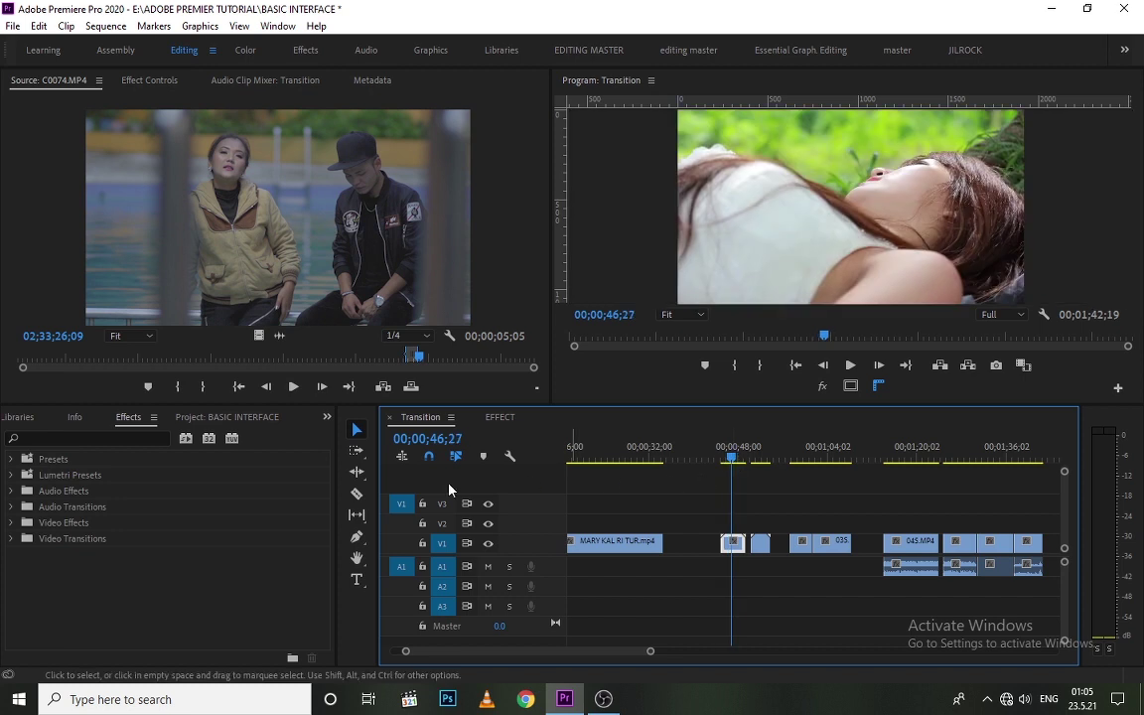
left_click(147, 606)
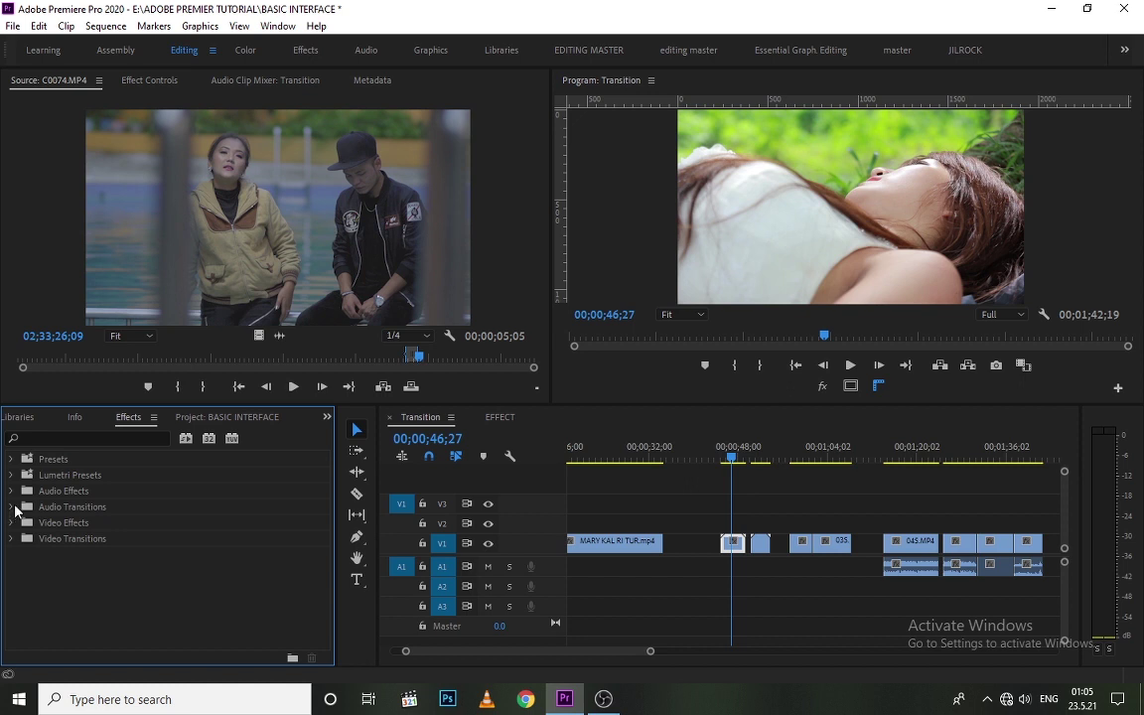
left_click(743, 593)
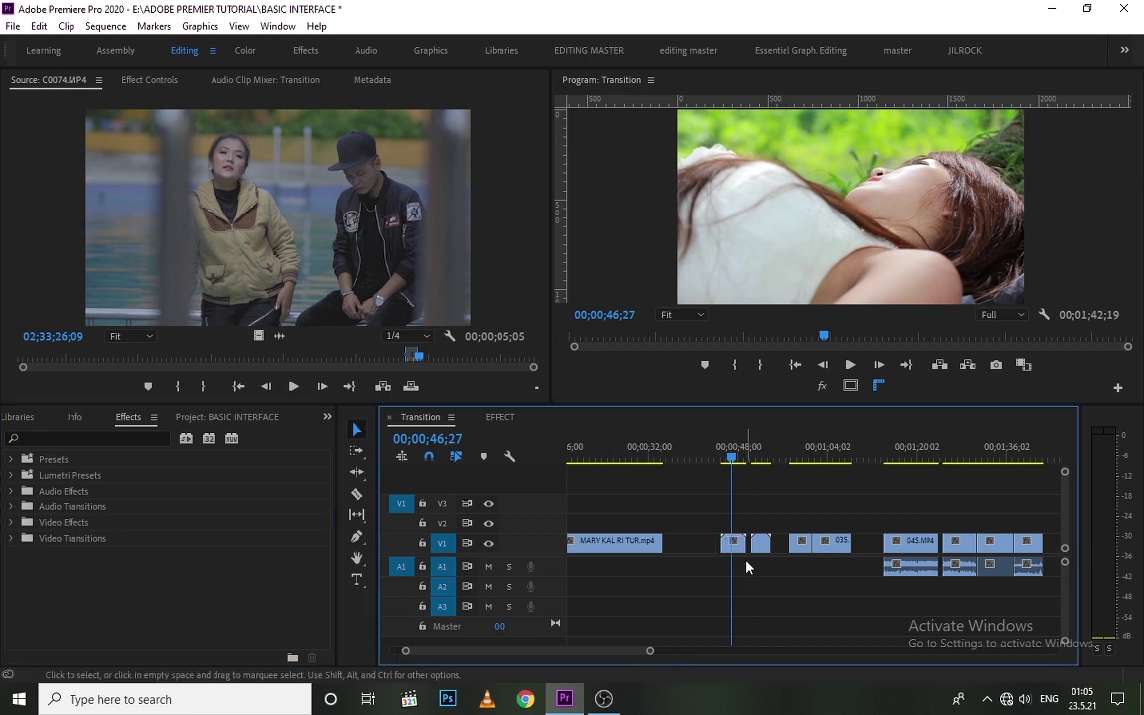
left_click(738, 458)
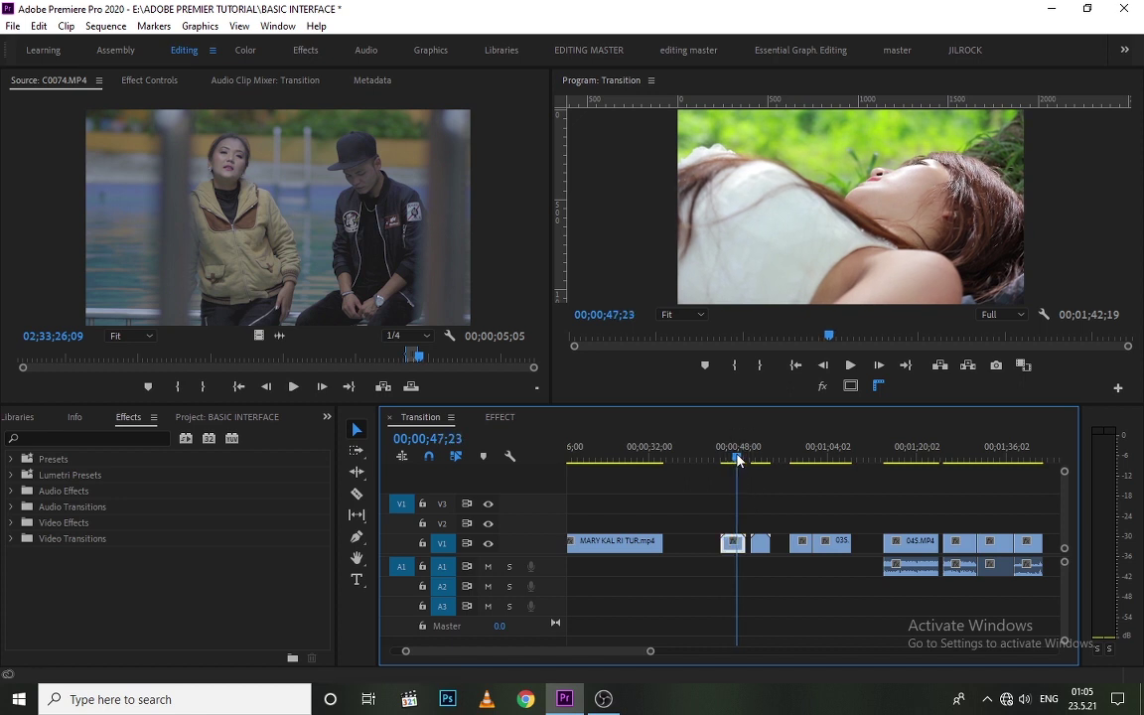
left_click_drag(738, 458, 742, 462)
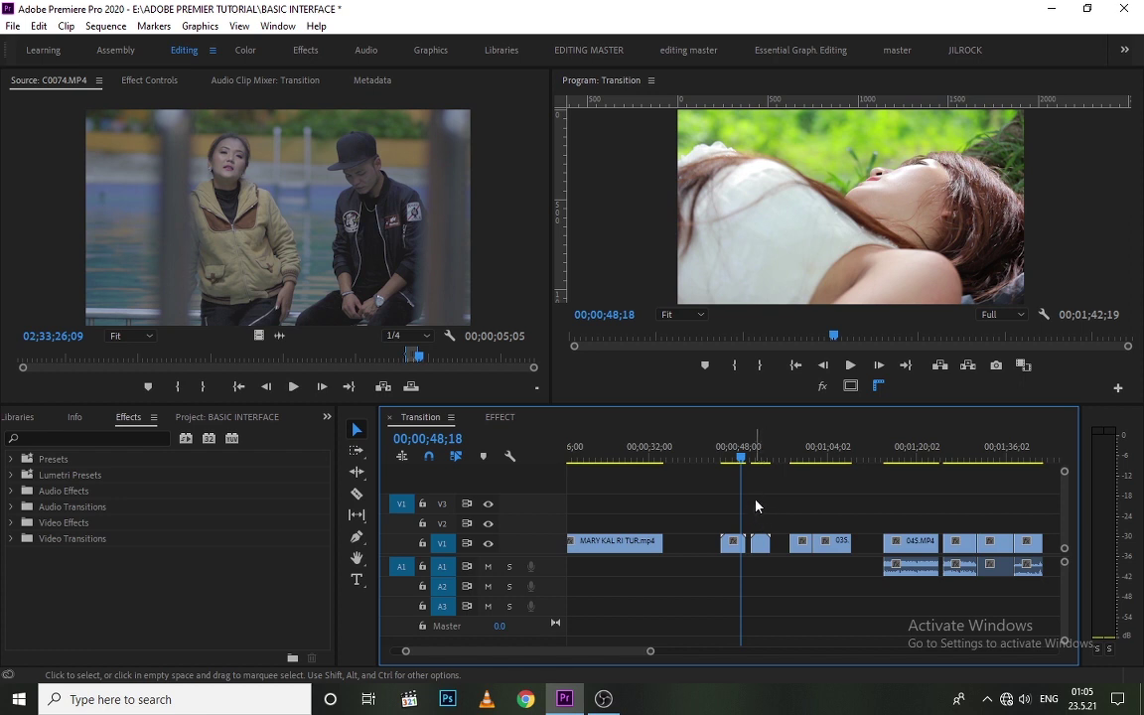
left_click(746, 459)
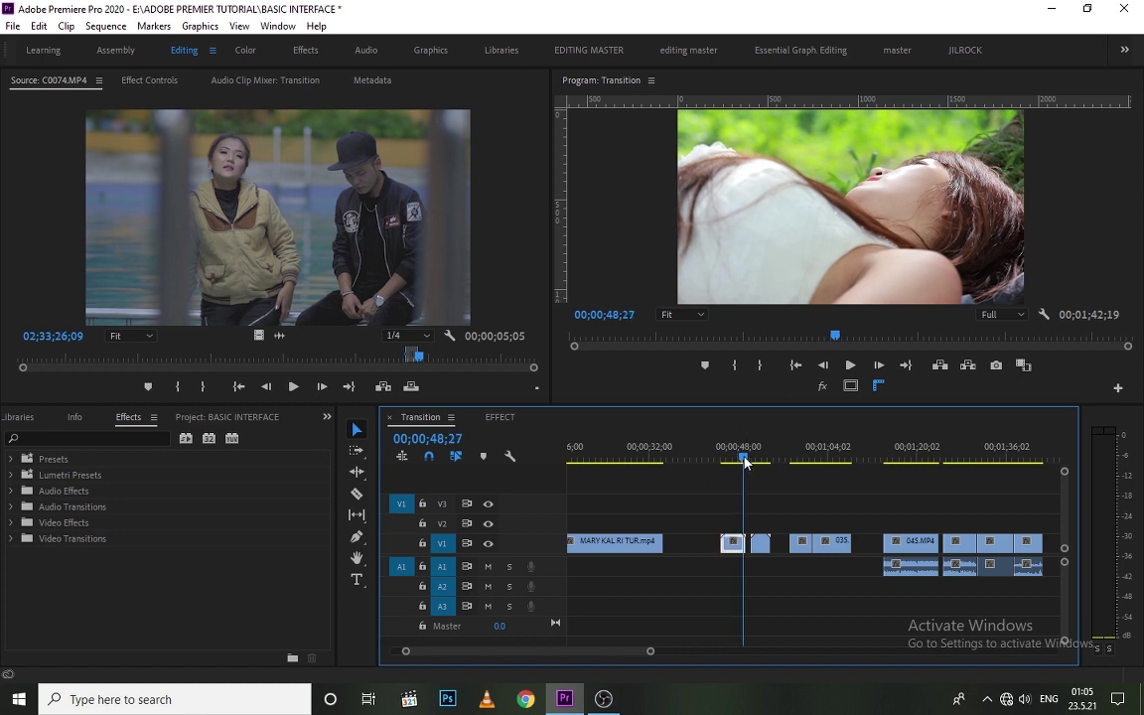
left_click_drag(746, 460, 755, 462)
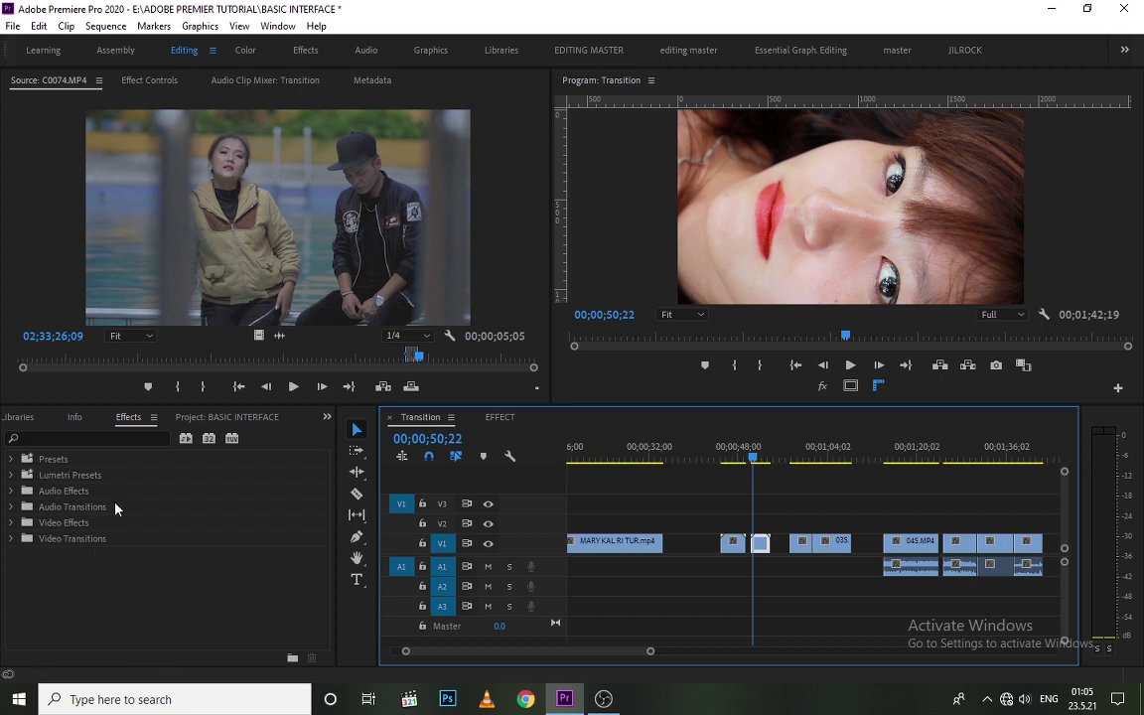
left_click(138, 585)
left_click(817, 506)
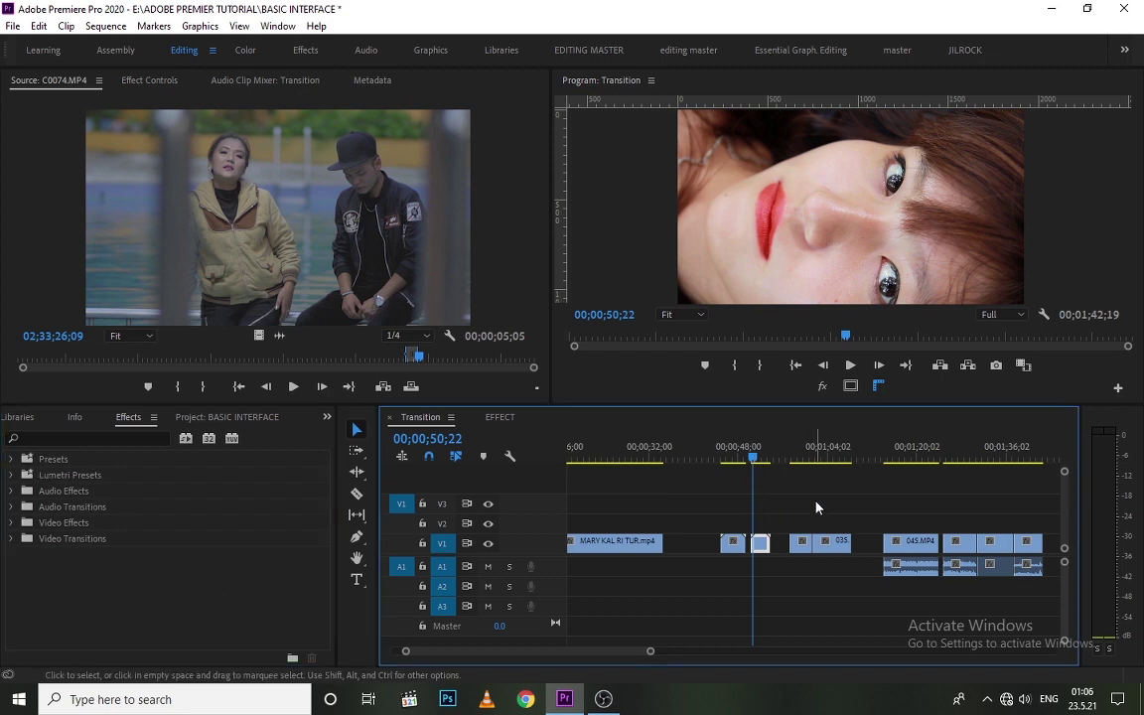
left_click_drag(753, 458, 728, 459)
left_click(762, 513)
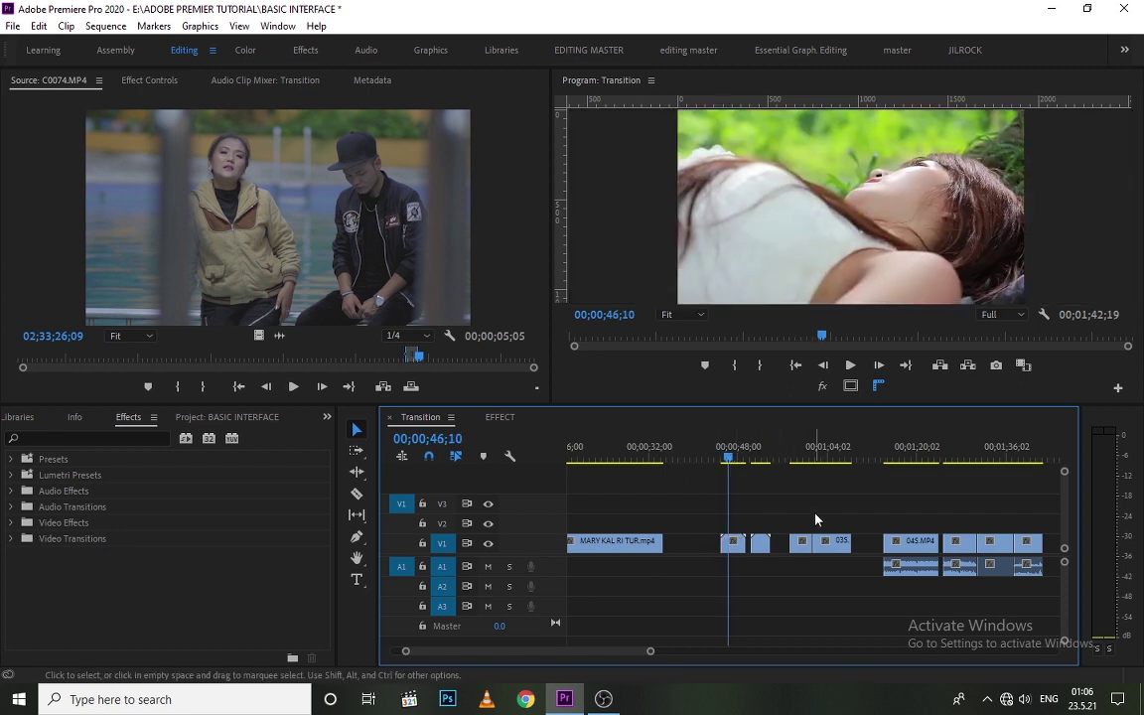
Trim the end of MVI_6083.MOV to 00;00;49;09 and place MVI_6099.MOV directly after it without a gap on V1
key("equal")
key("equal")
key("equal")
key("equal")
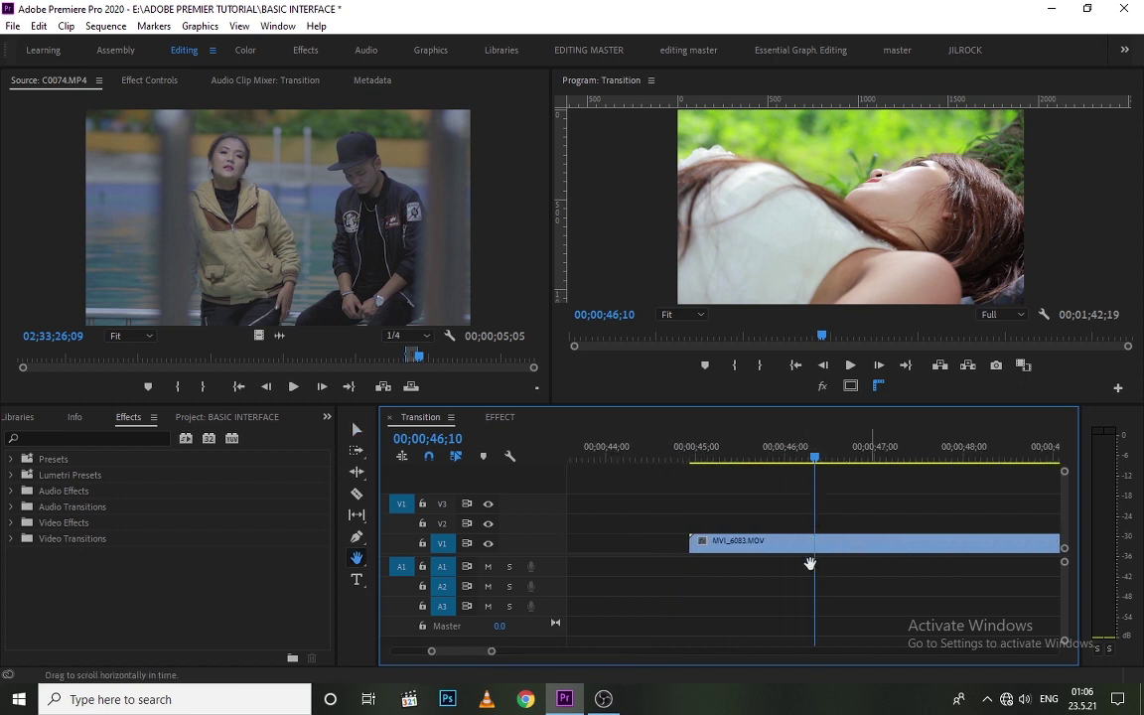
key("h")
left_click_drag(906, 583, 773, 577)
left_click_drag(873, 571, 800, 567)
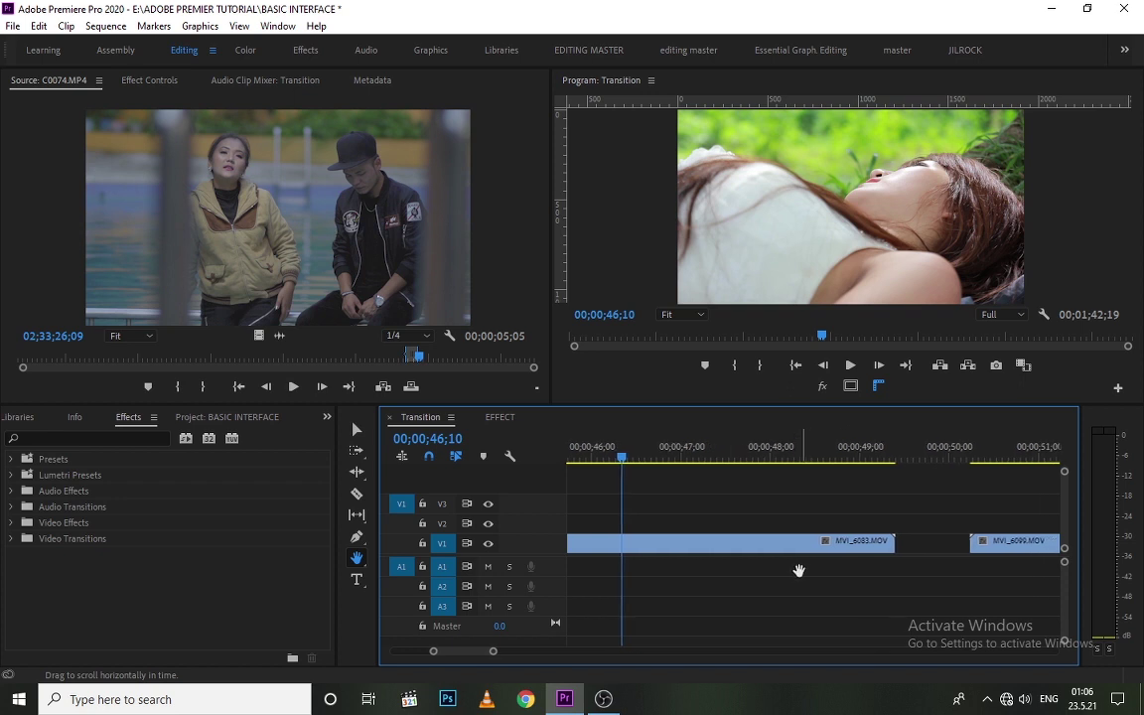
left_click(884, 457)
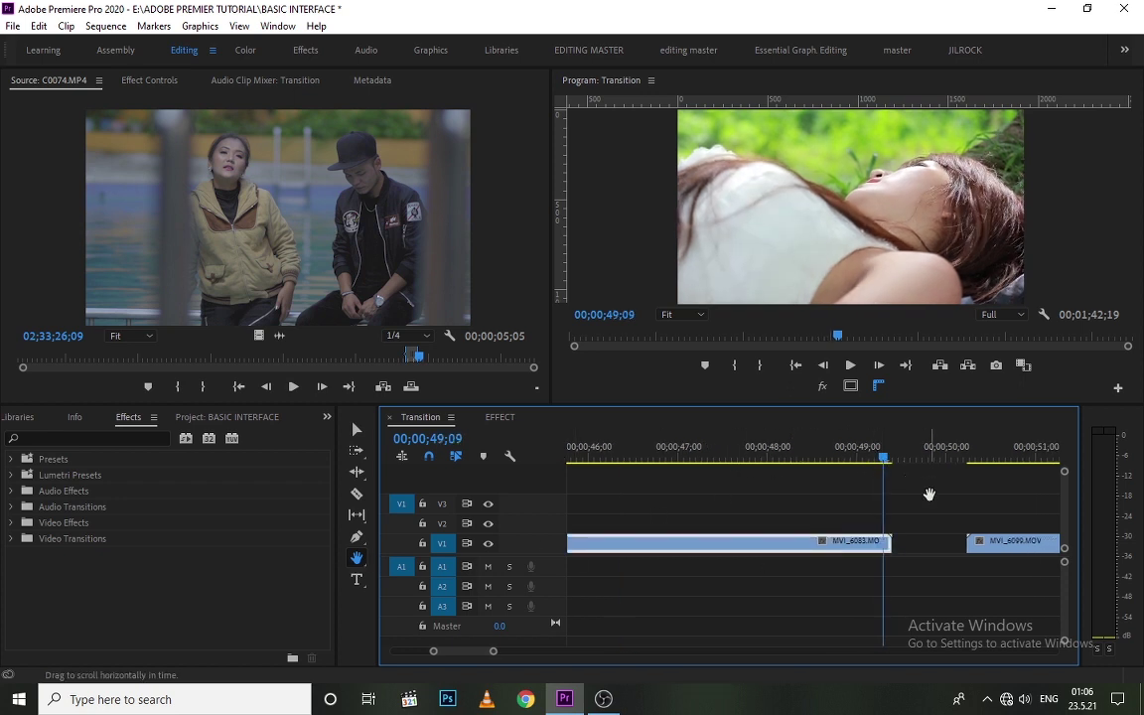
scroll(929, 494, "up", 2)
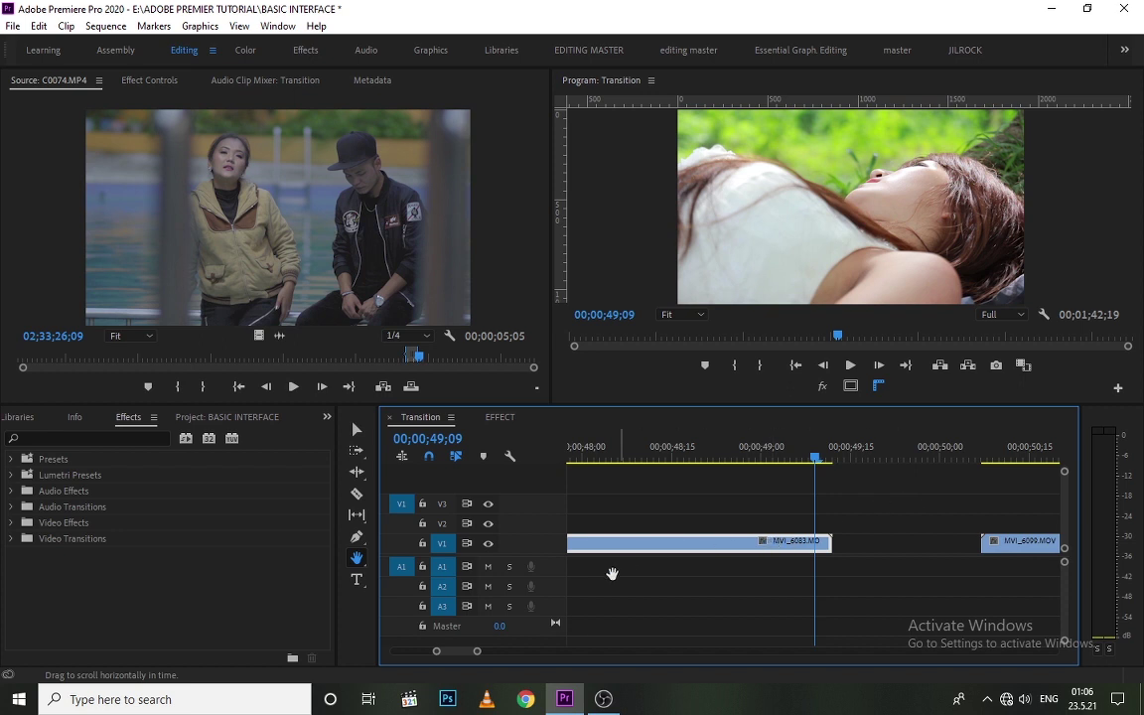
left_click(822, 458)
left_click(828, 458)
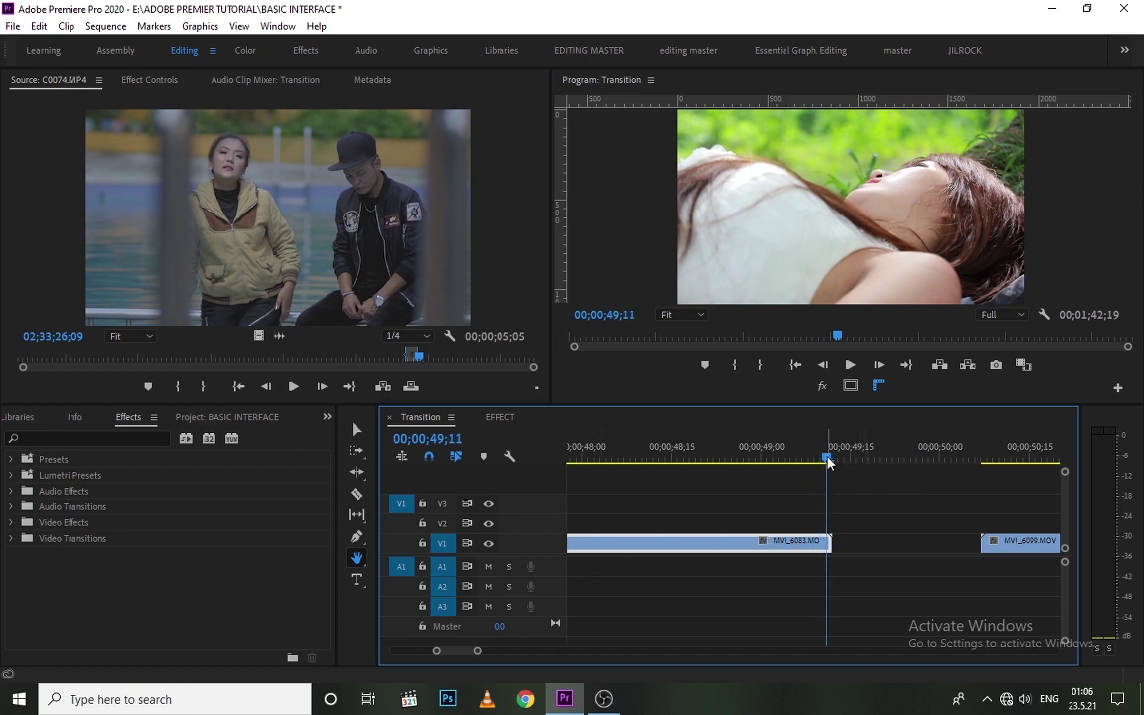
key("v")
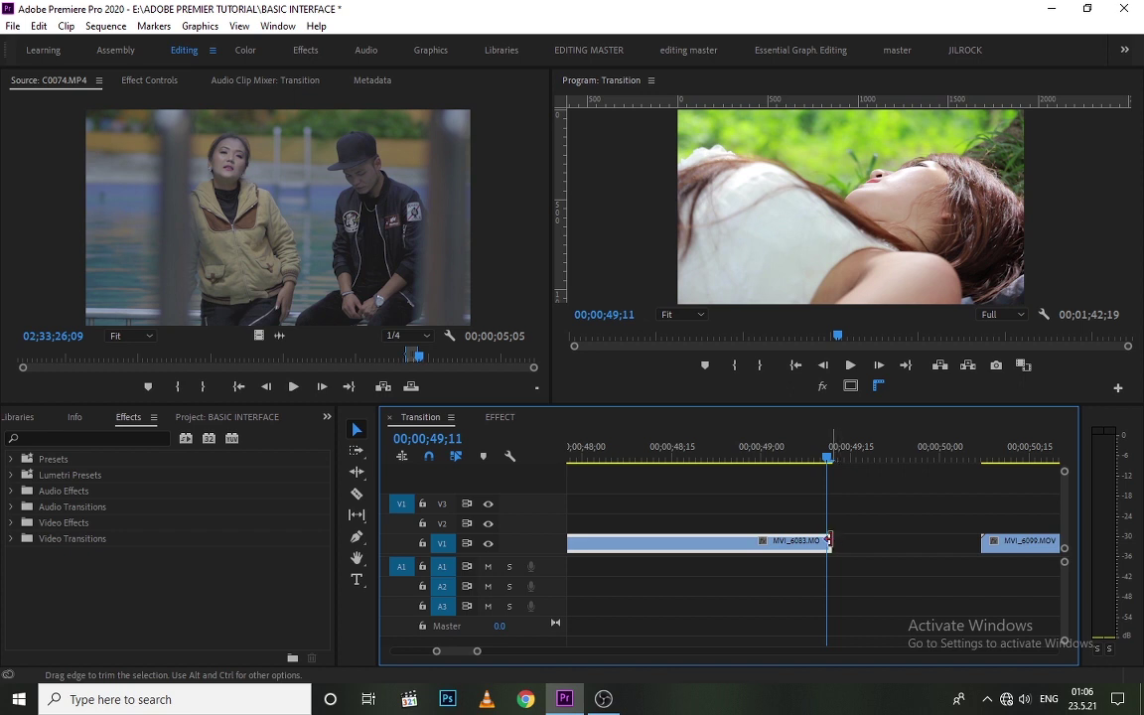
left_click_drag(983, 544, 869, 544)
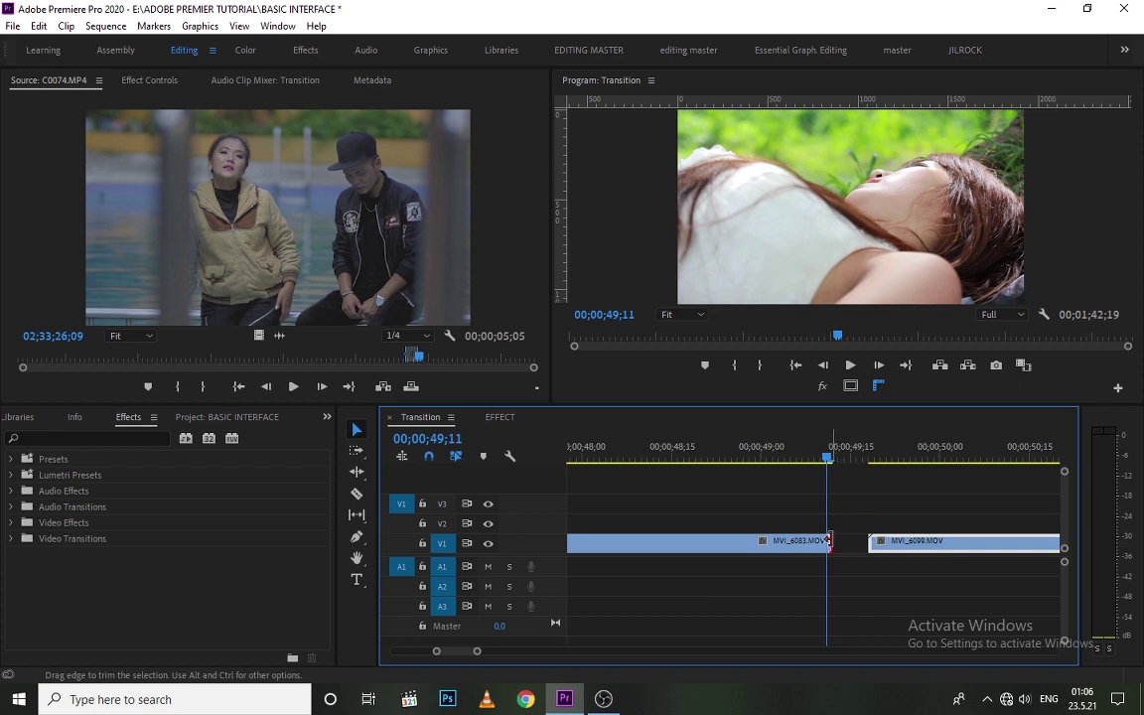
mouse_move(829, 541)
left_mouse_down()
mouse_move(812, 541)
mouse_move(897, 549)
mouse_move(846, 550)
left_mouse_up()
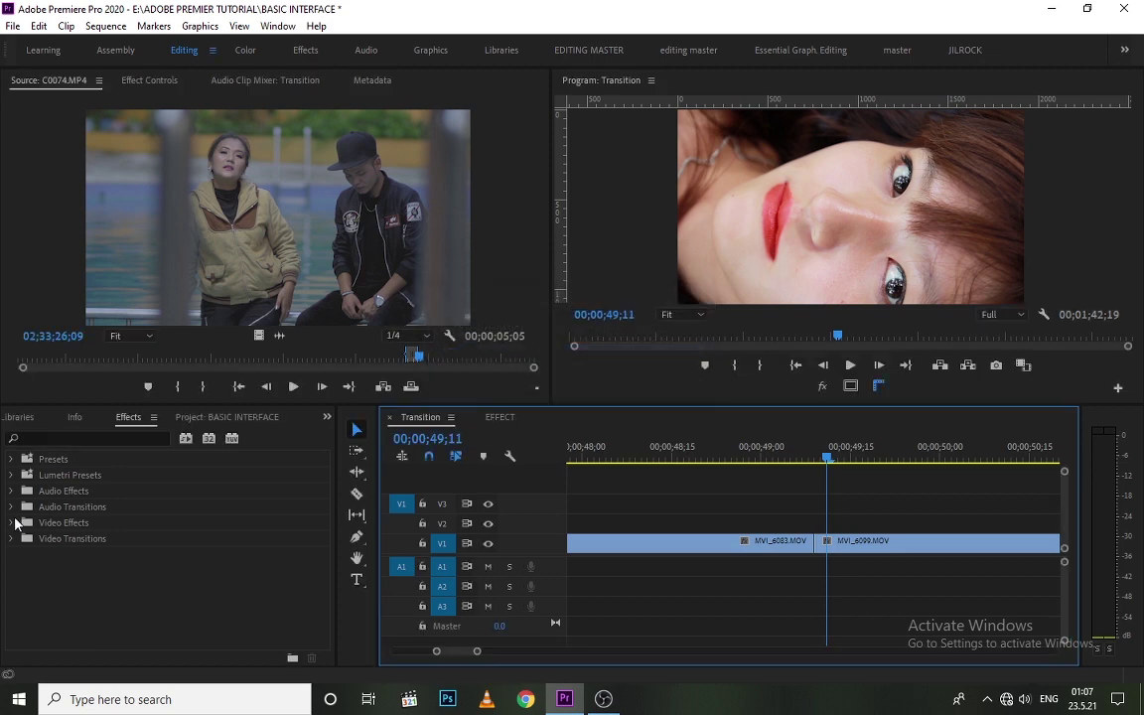
Apply the Cross Dissolve video transition from the Dissolve group to the cut between MVI_6083.MOV and MVI_6099.MOV
left_click(11, 538)
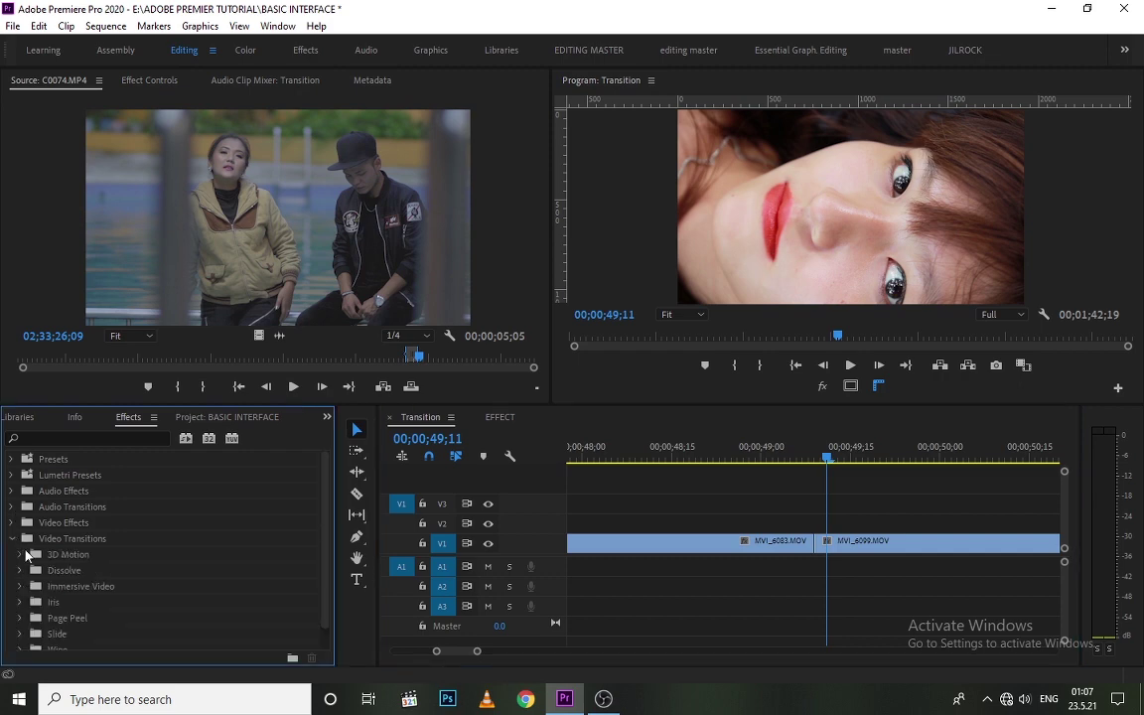
scroll(39, 566, "down", 1)
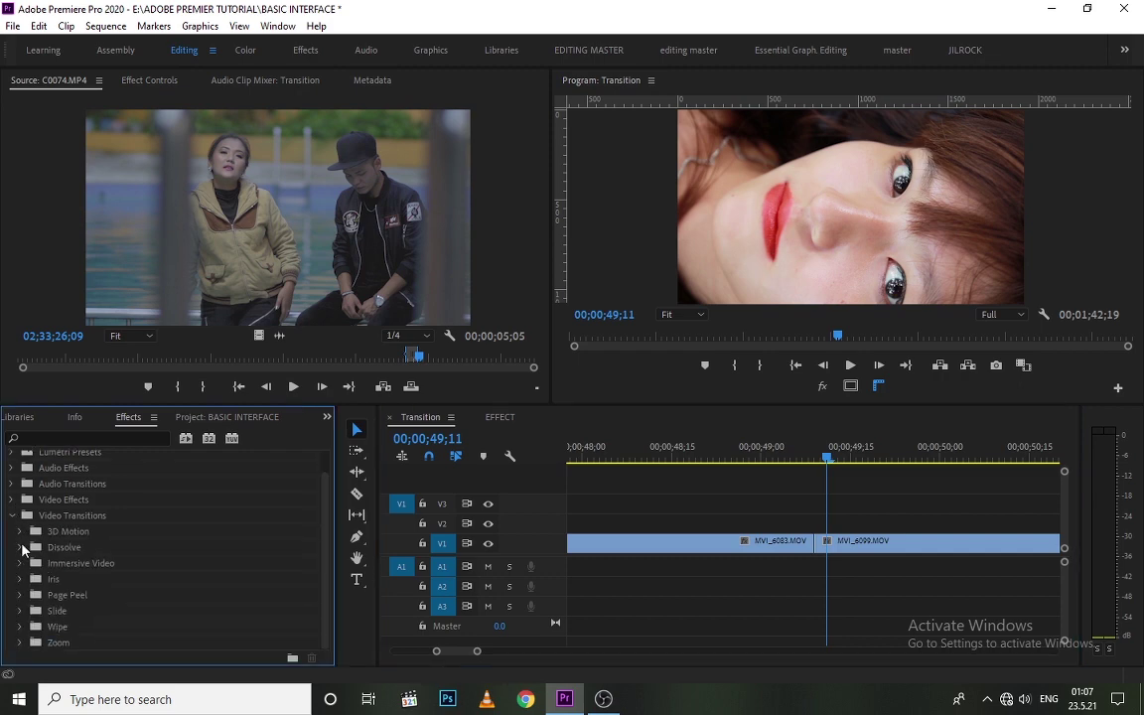
left_click(21, 549)
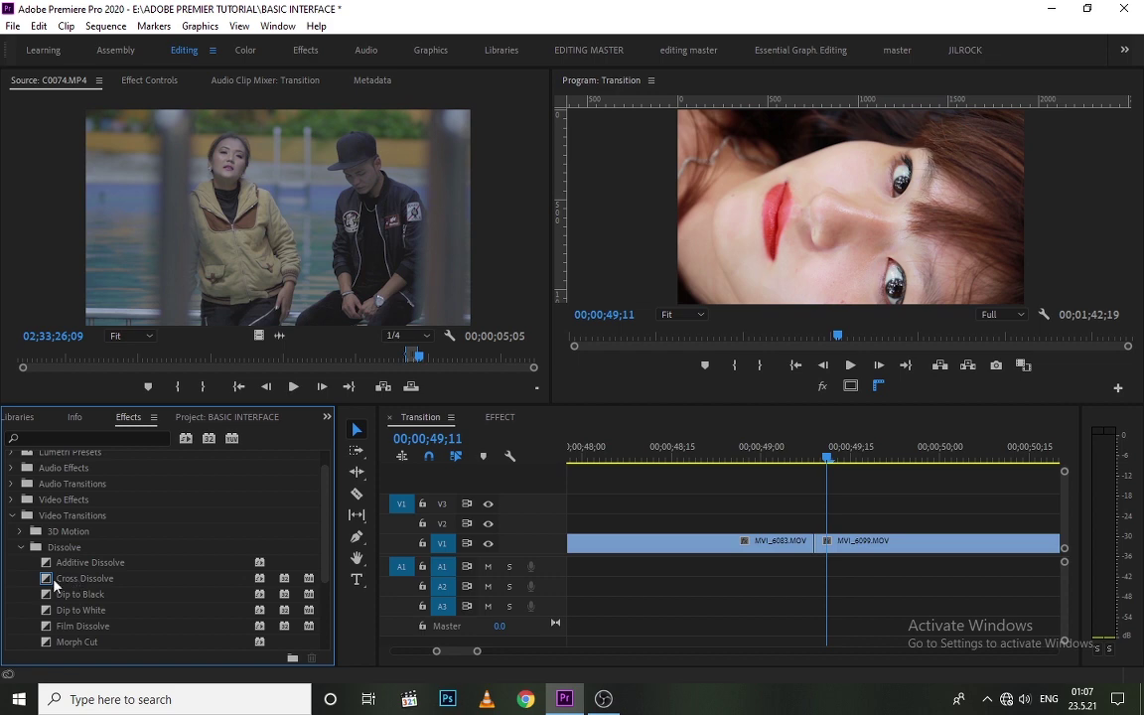
left_click_drag(54, 582, 819, 554)
Play back the cut between MVI_6083.MOV and MVI_6099.MOV to preview the Cross Dissolve
left_click_drag(799, 452, 778, 459)
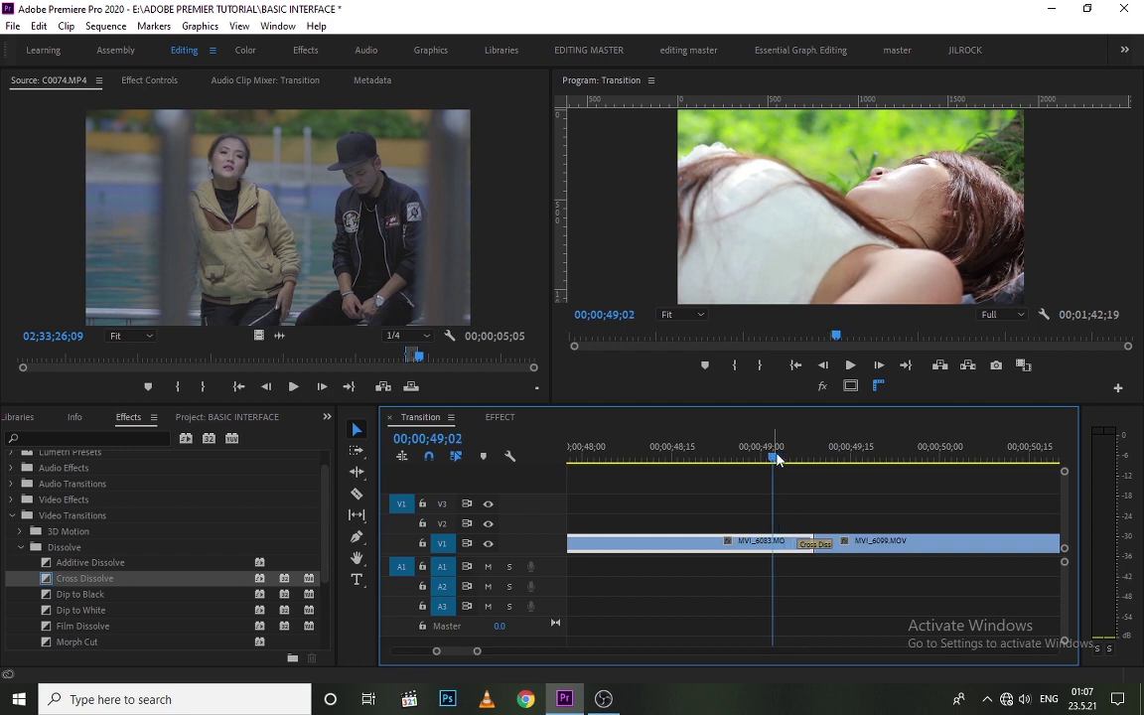
key("space")
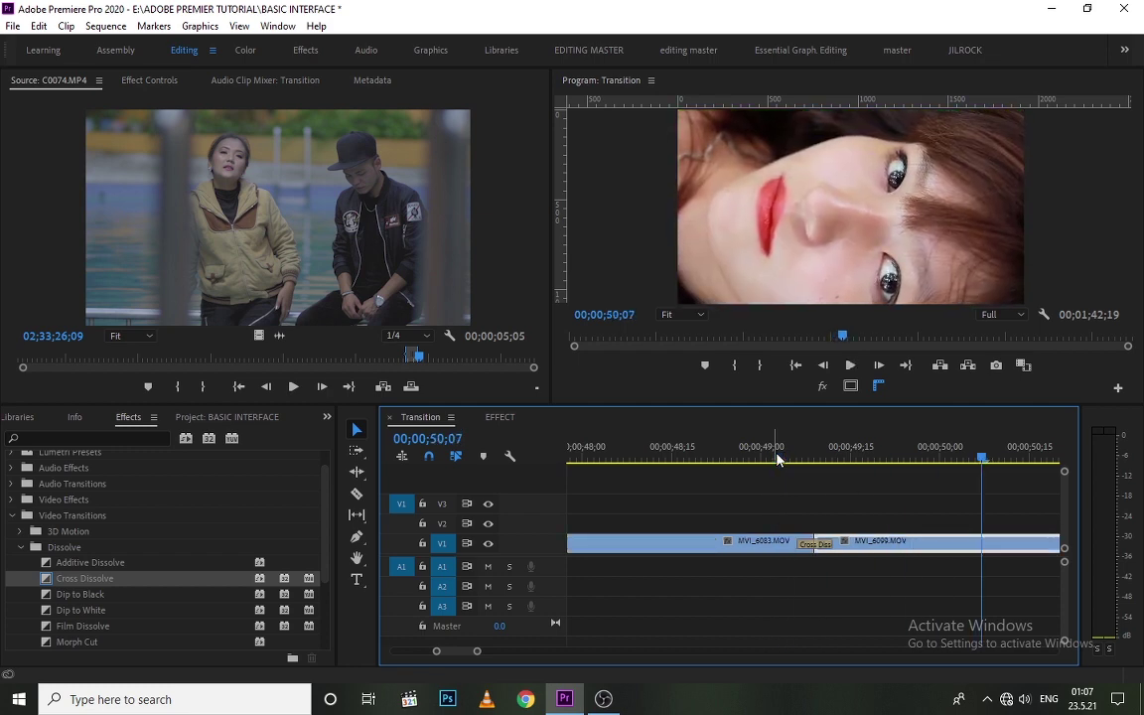
left_click(792, 458)
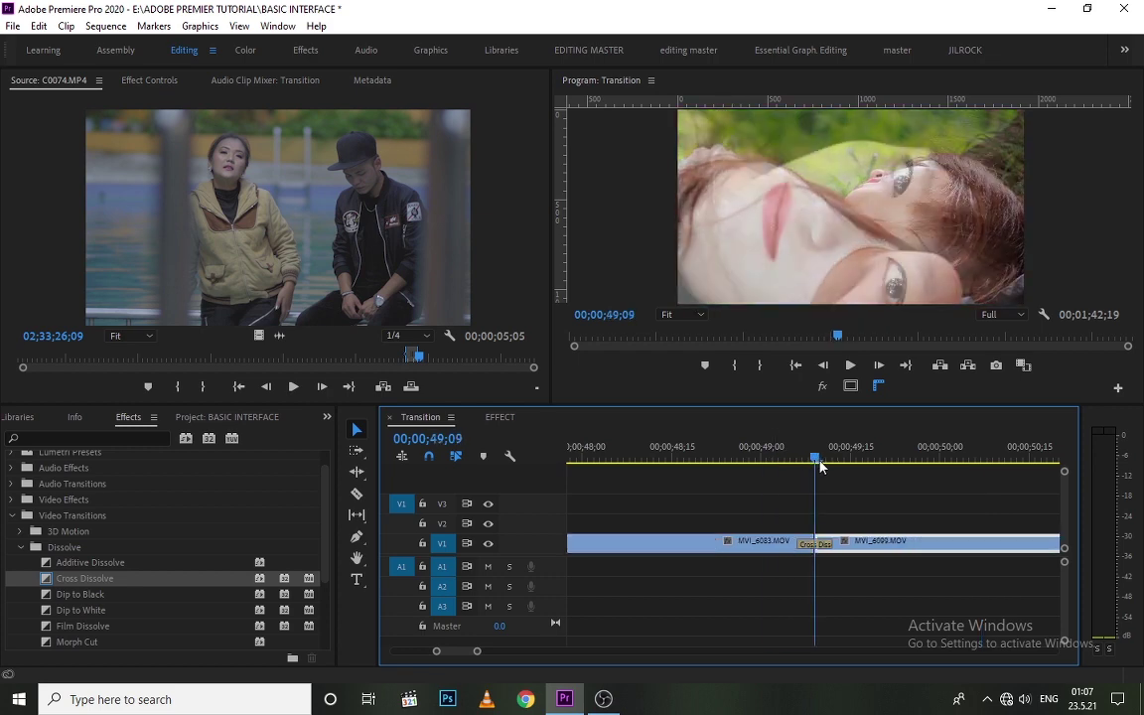
key("space")
key("Left")
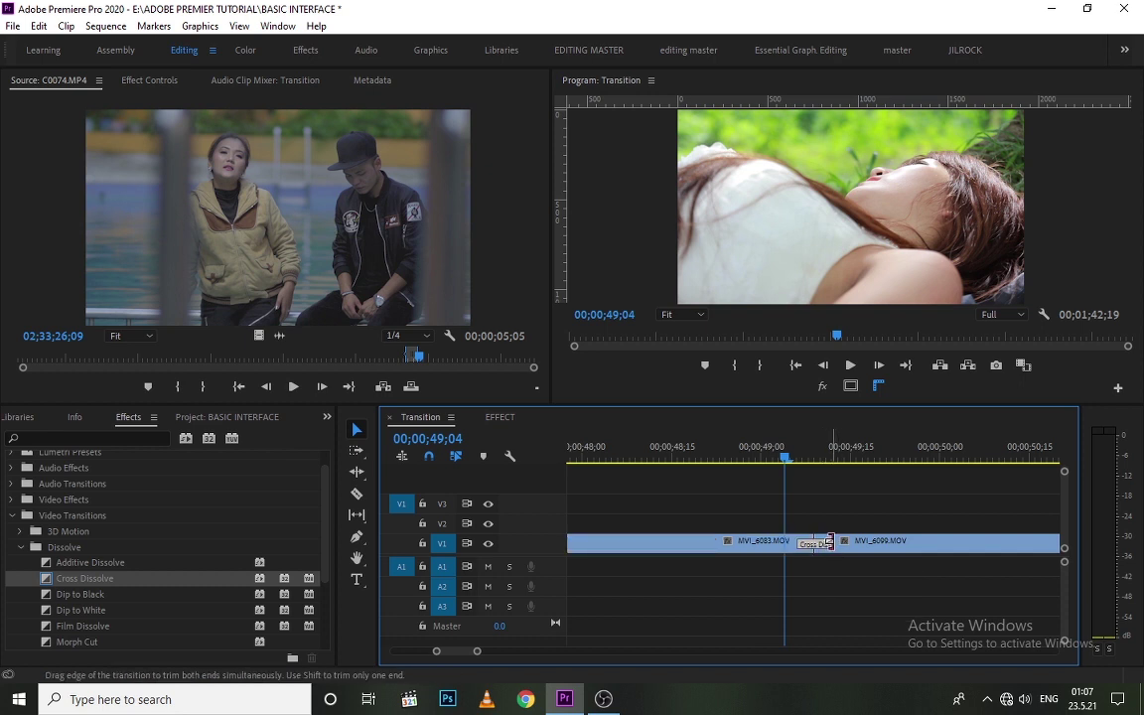
Lengthen the Cross Dissolve to a duration of 00;00;00;09 with a custom start alignment in its effect settings
left_click_drag(835, 541, 843, 544)
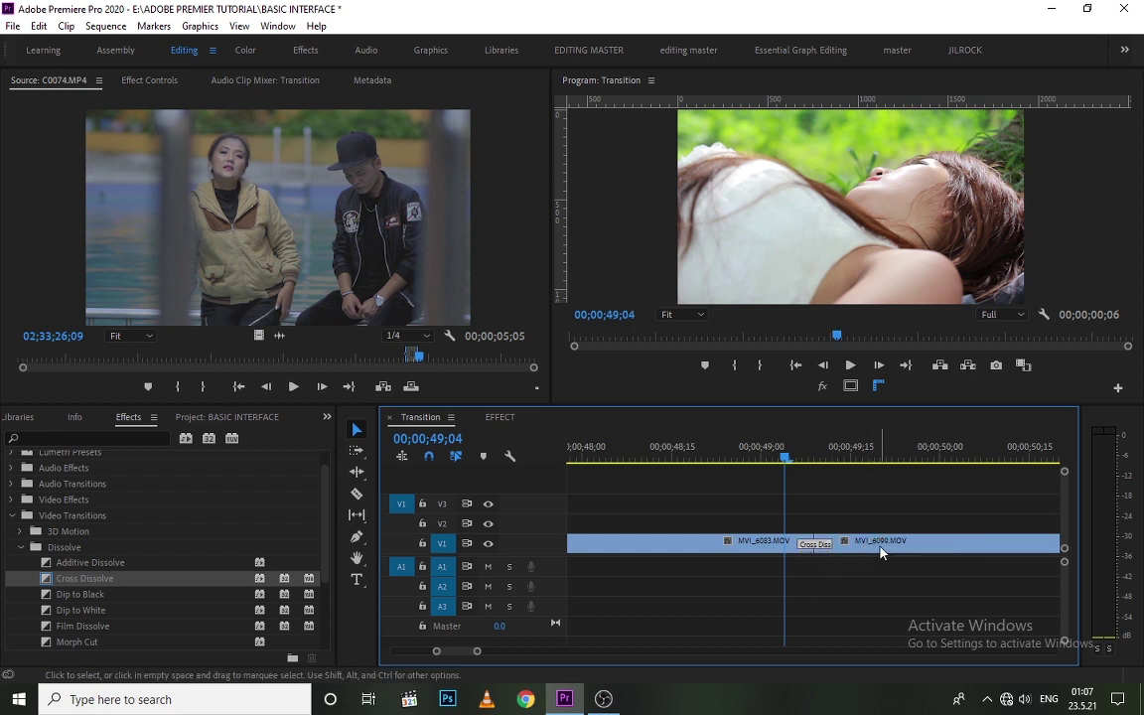
left_click(816, 465)
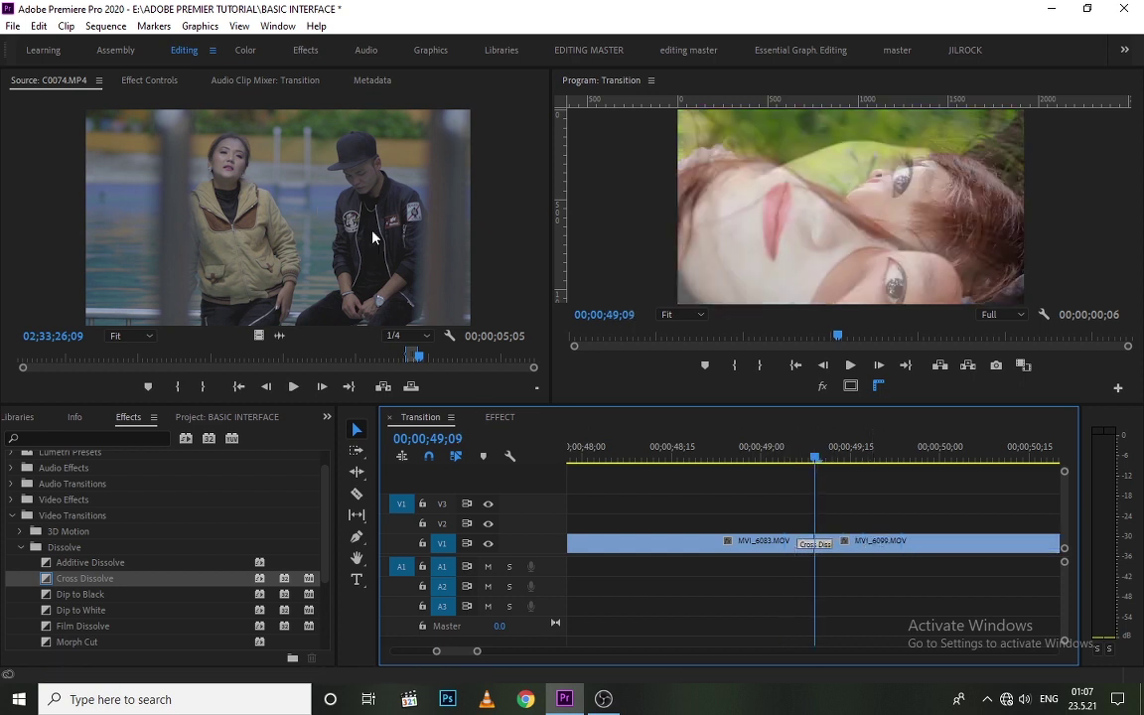
left_click(157, 79)
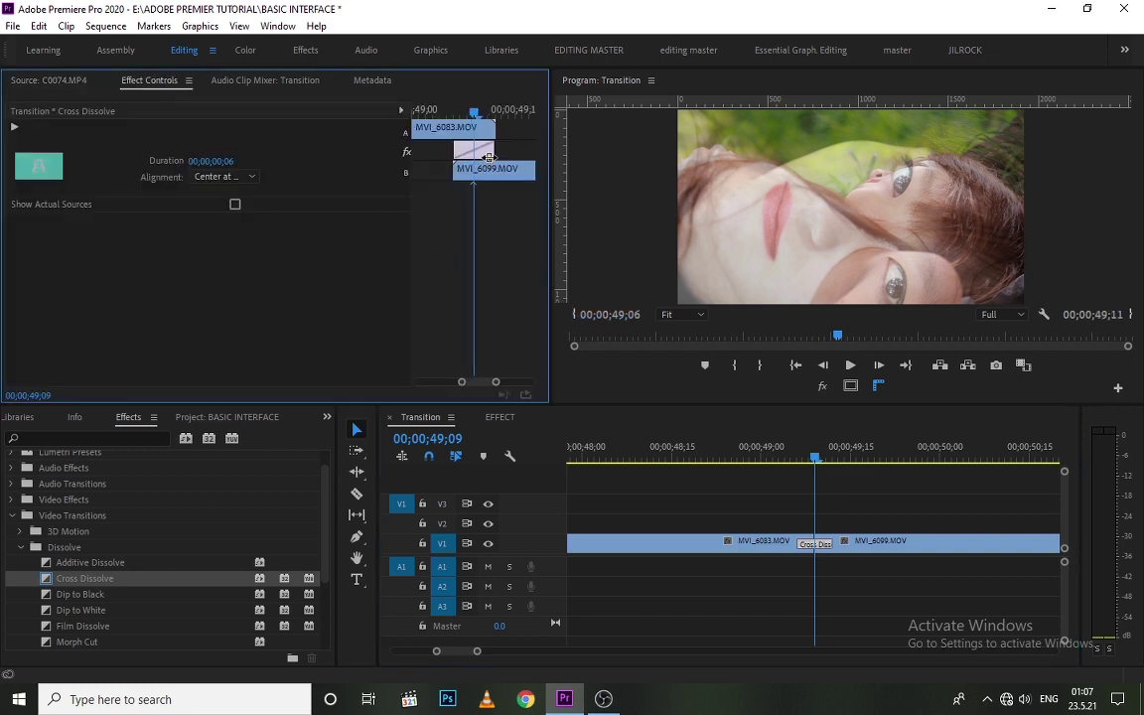
mouse_move(474, 149)
left_mouse_down()
mouse_move(508, 159)
mouse_move(461, 150)
left_mouse_up()
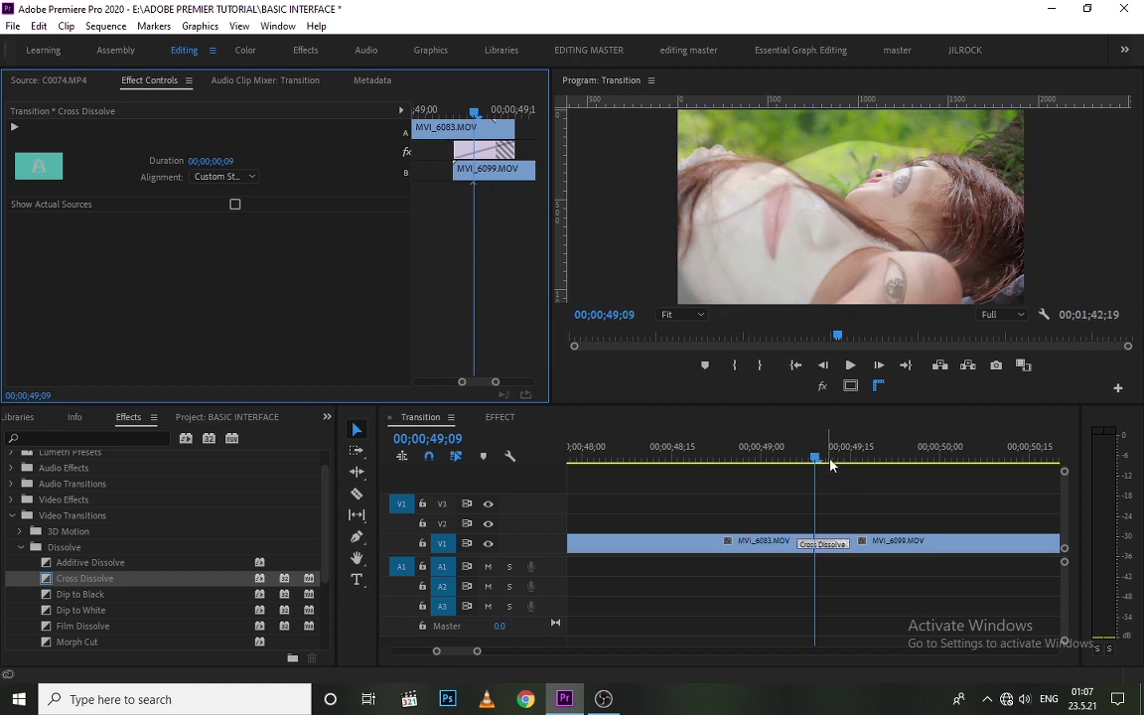
Play back the lengthened Cross Dissolve from just before the cut
left_click_drag(831, 465, 763, 467)
key("space")
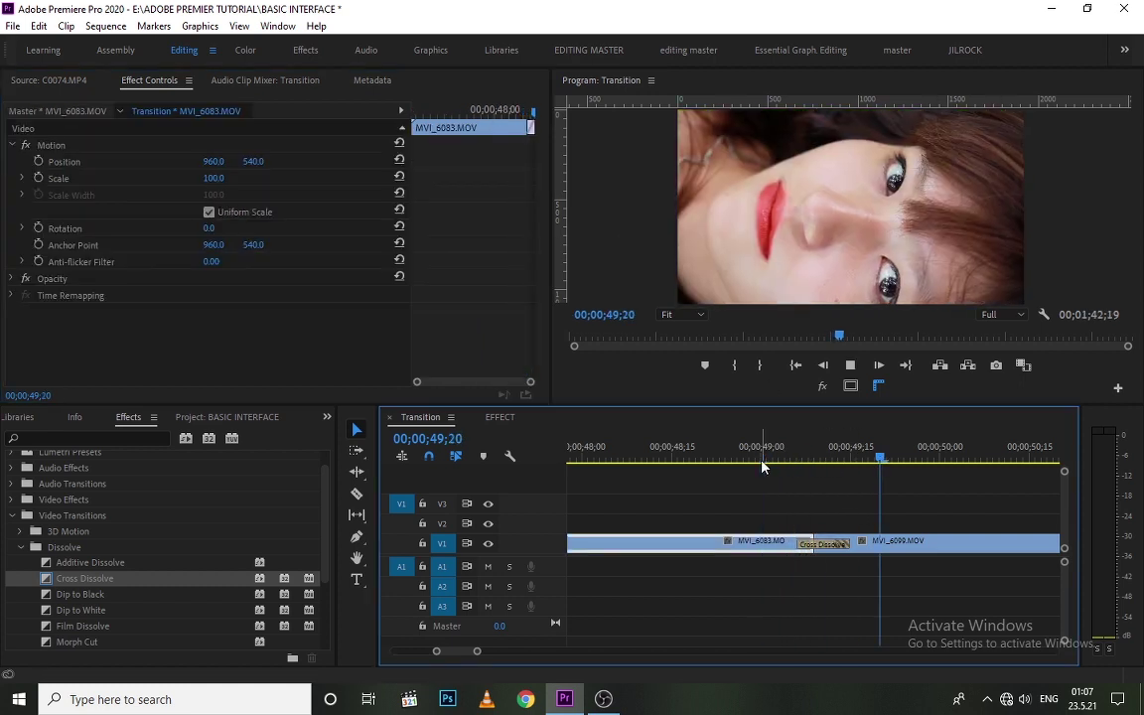
key("space")
Delete the Cross Dissolve transition between MVI_6083.MOV and MVI_6099.MOV
key("minus")
key("minus")
key("minus")
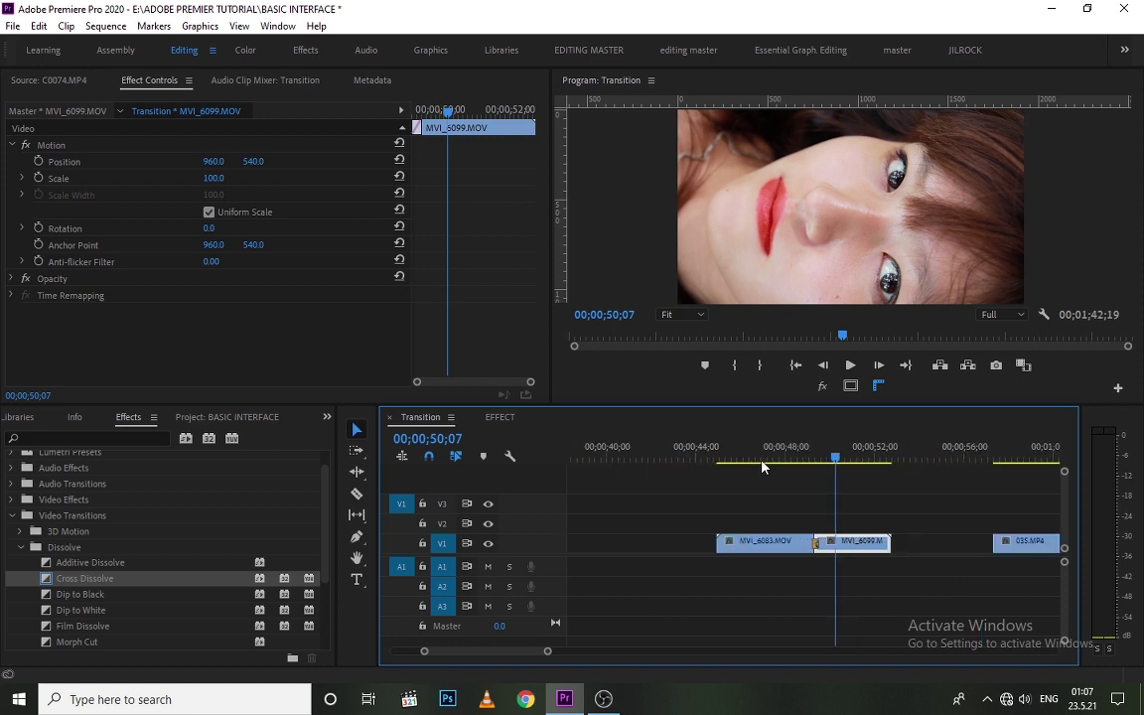
left_click(818, 543)
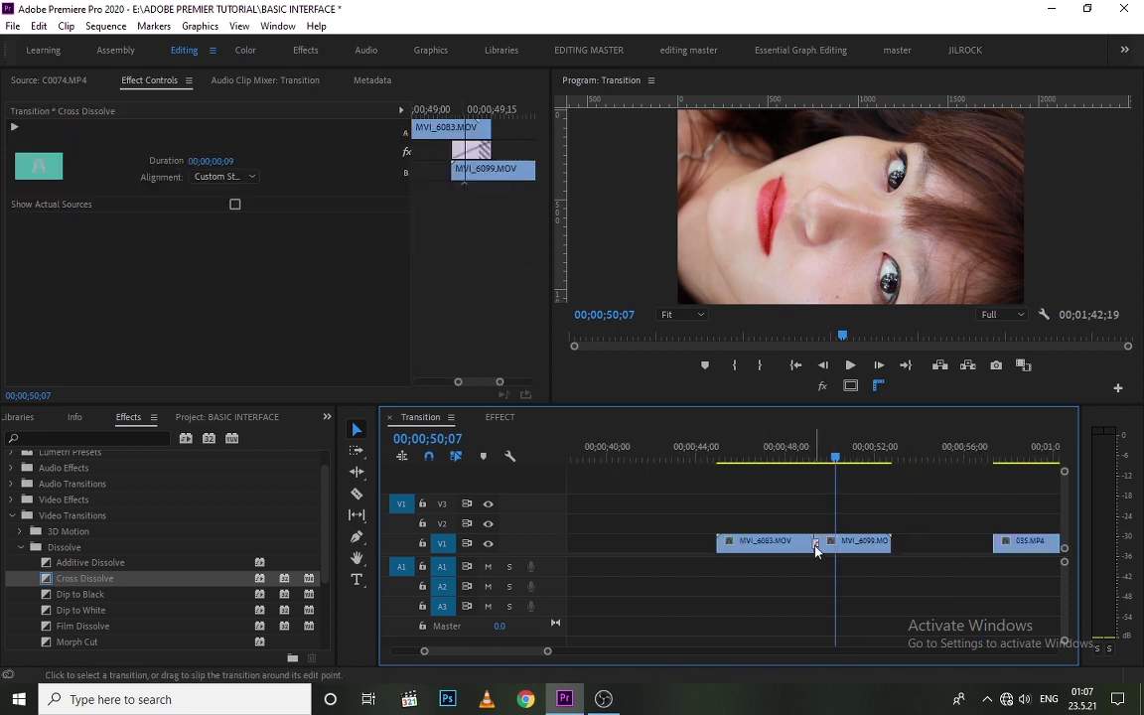
left_click(818, 544)
Trim both clips at their cut and close the gap so MVI_6099.MOV starts at 00;00;49;01 right after MVI_6083.MOV
scroll(817, 543, "up", 4)
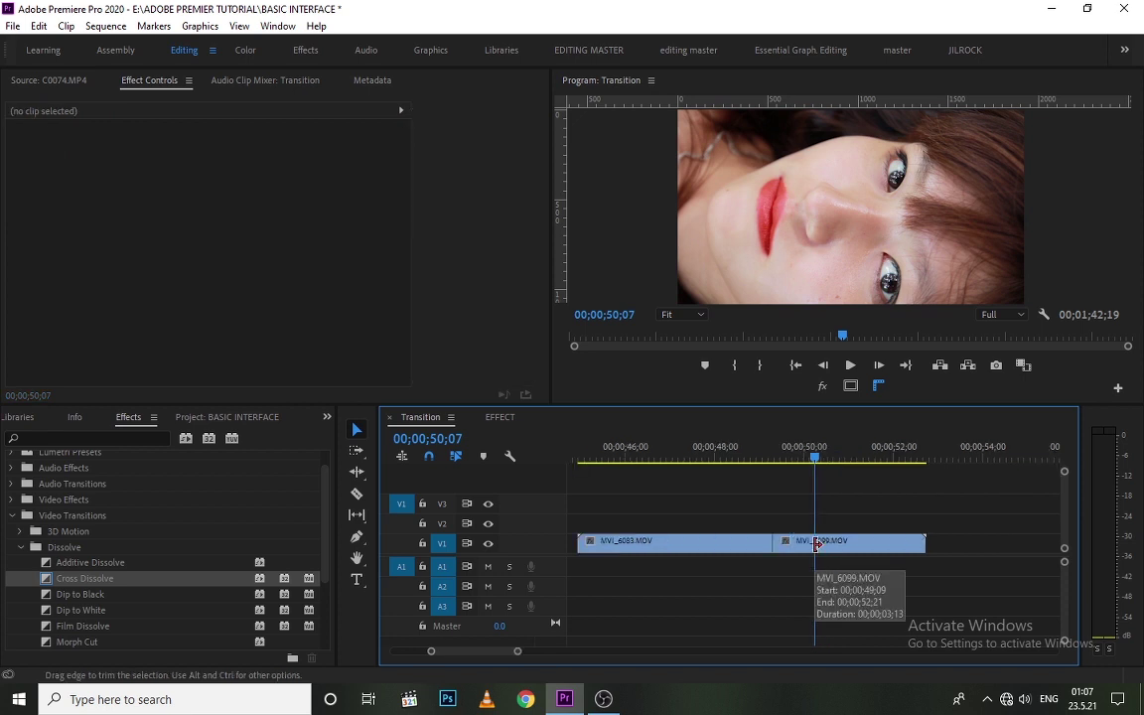
key("Up")
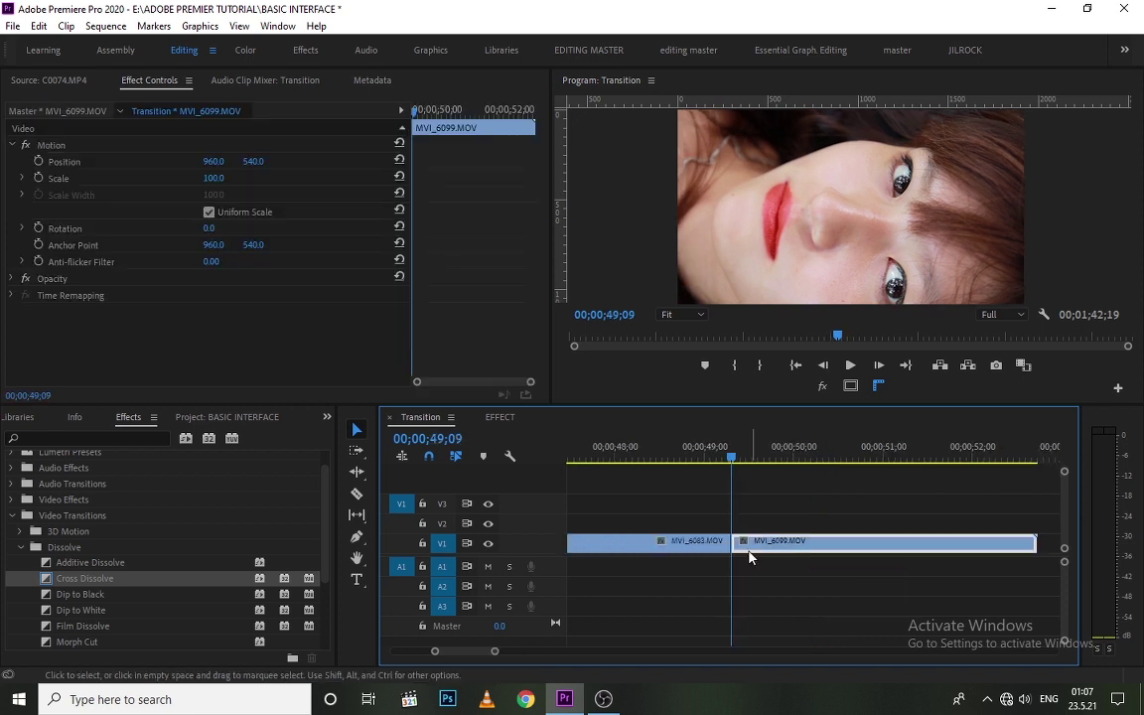
mouse_move(738, 543)
left_mouse_down()
mouse_move(748, 544)
mouse_move(705, 544)
mouse_move(762, 555)
mouse_move(737, 544)
left_mouse_up()
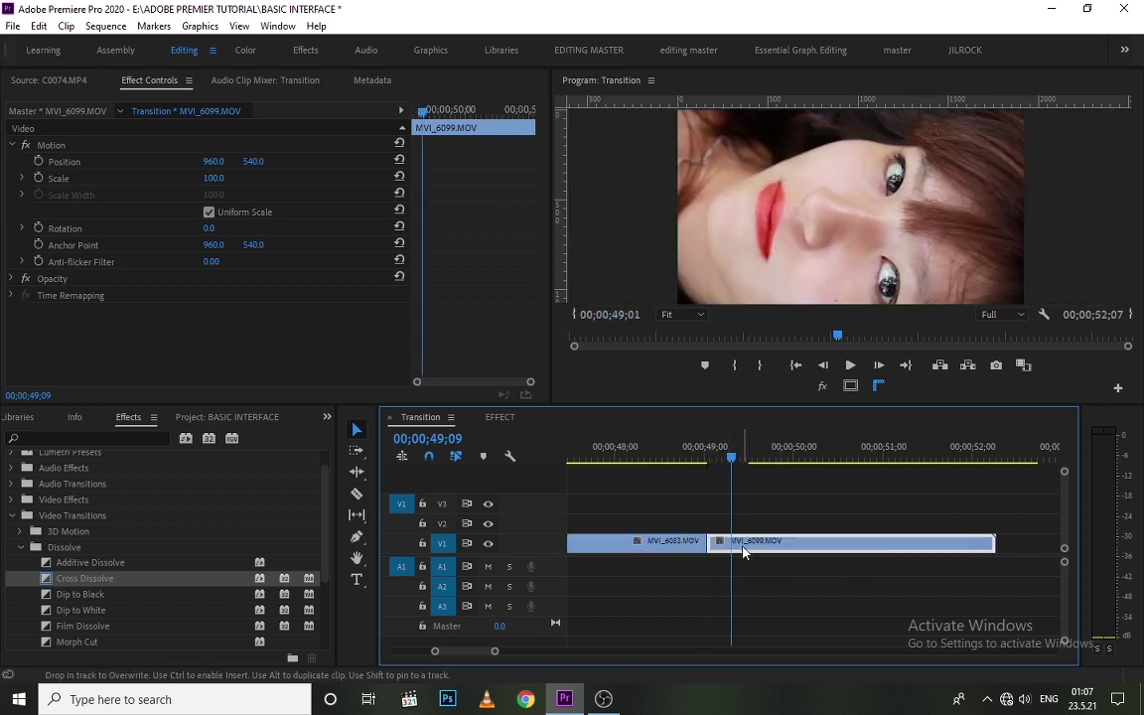
scroll(129, 537, "down", 5)
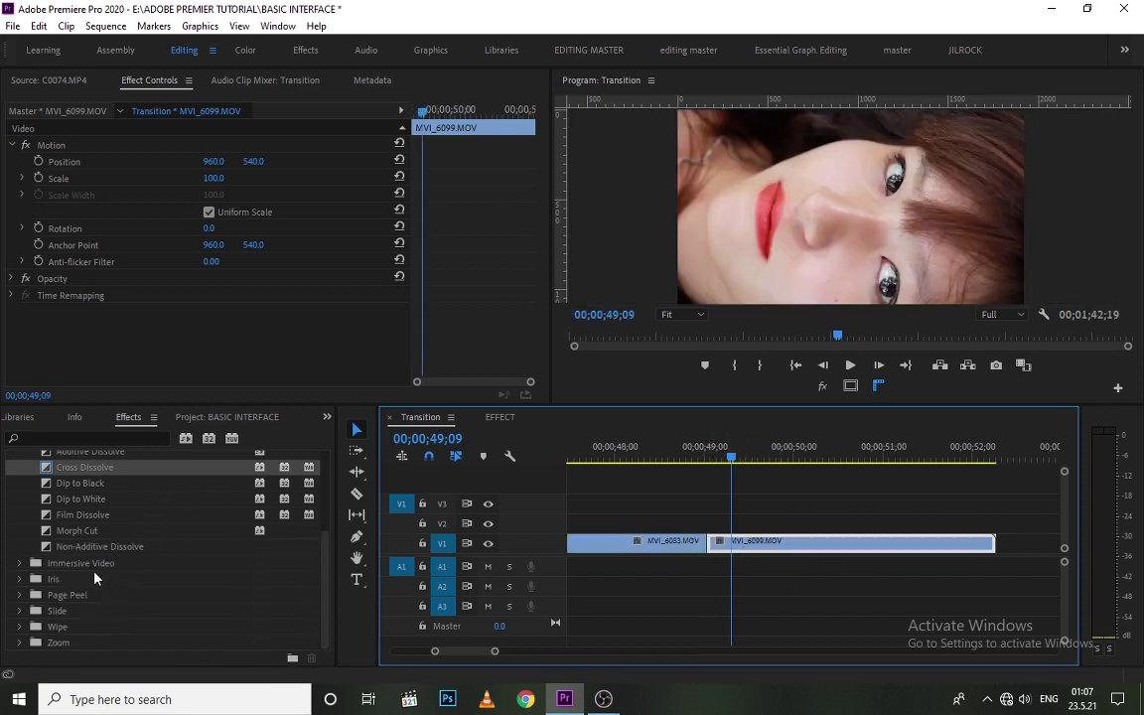
Apply the Wipe video transition to the cut between MVI_6083.MOV and MVI_6099.MOV
scroll(96, 581, "up", 2)
left_click(20, 469)
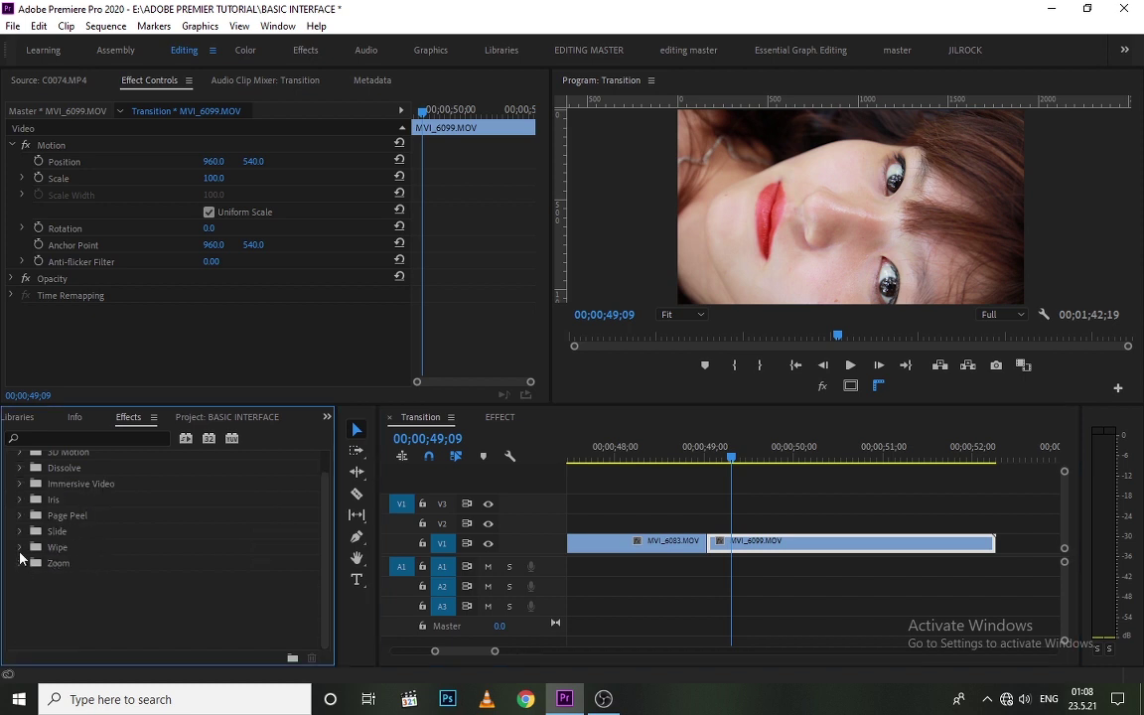
left_click(21, 532)
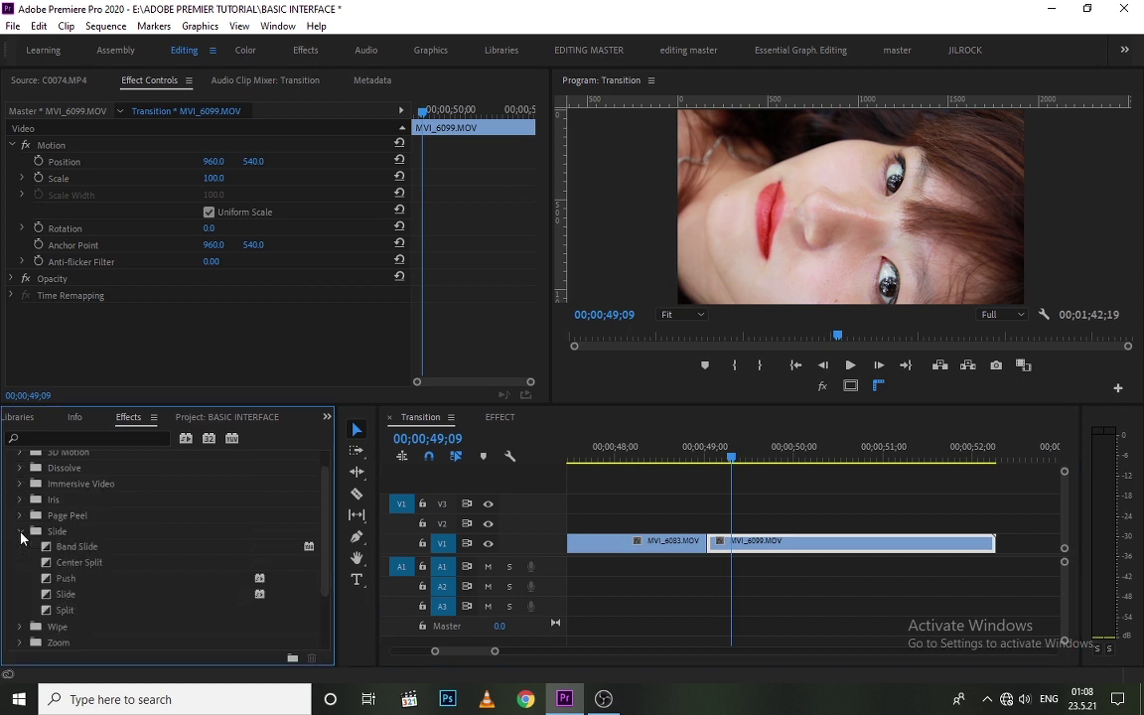
left_click(21, 532)
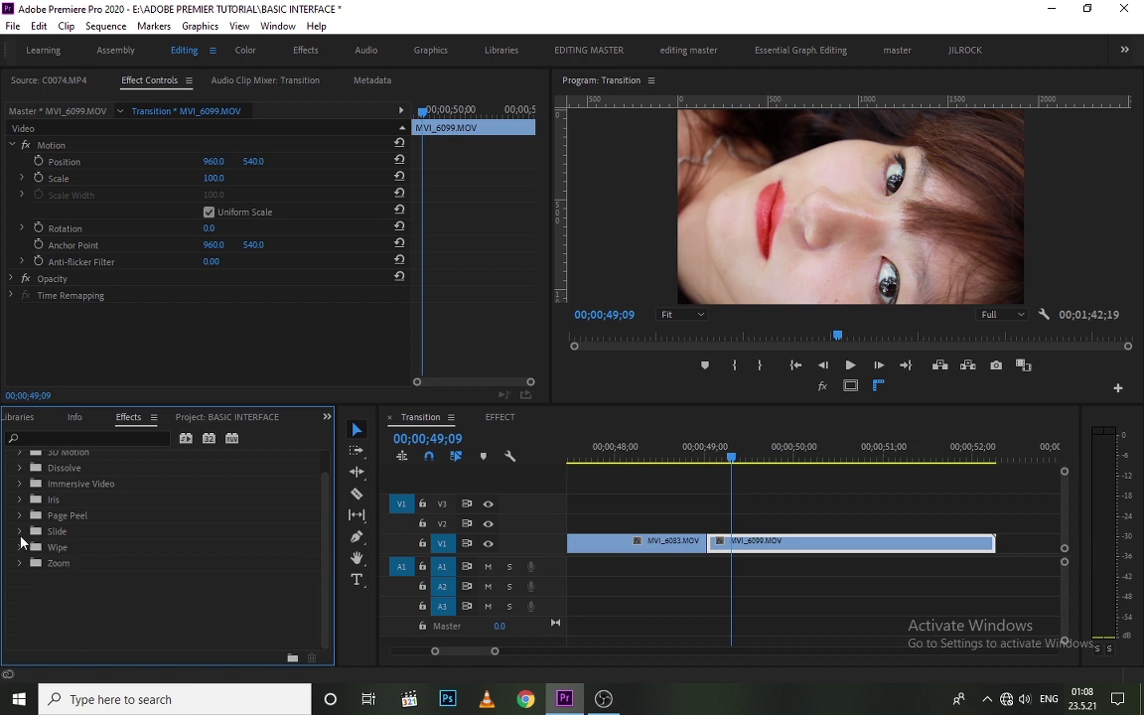
left_click(21, 548)
scroll(61, 526, "up", 1)
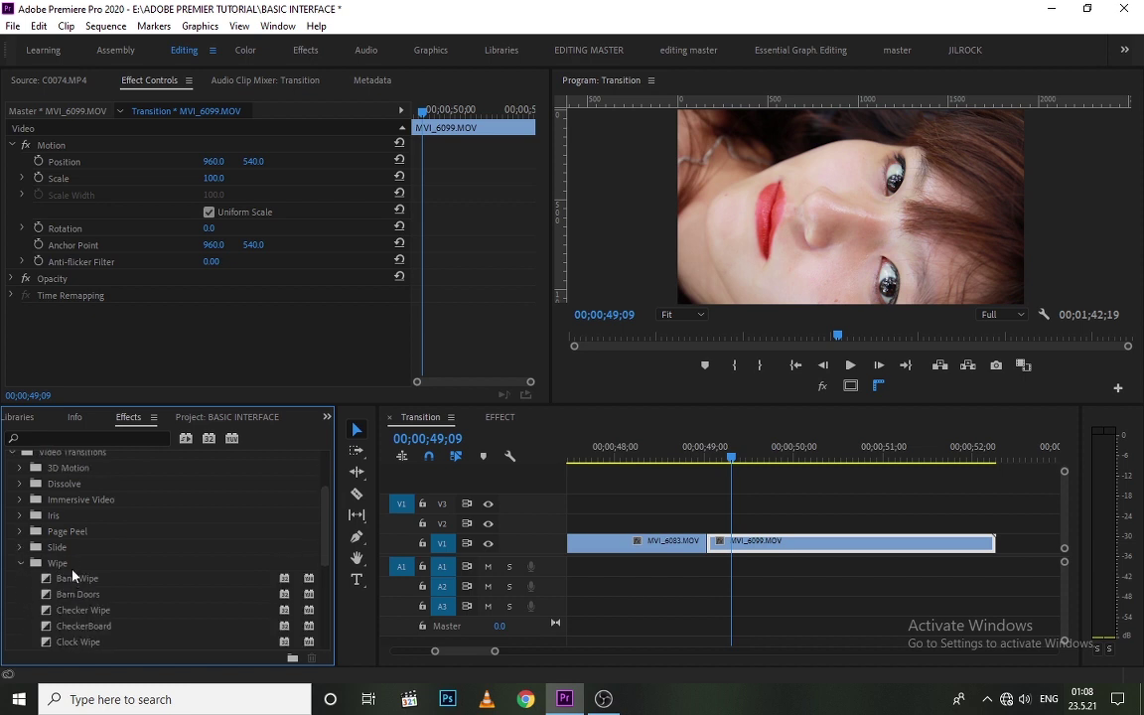
scroll(65, 512, "down", 2)
scroll(73, 573, "down", 5)
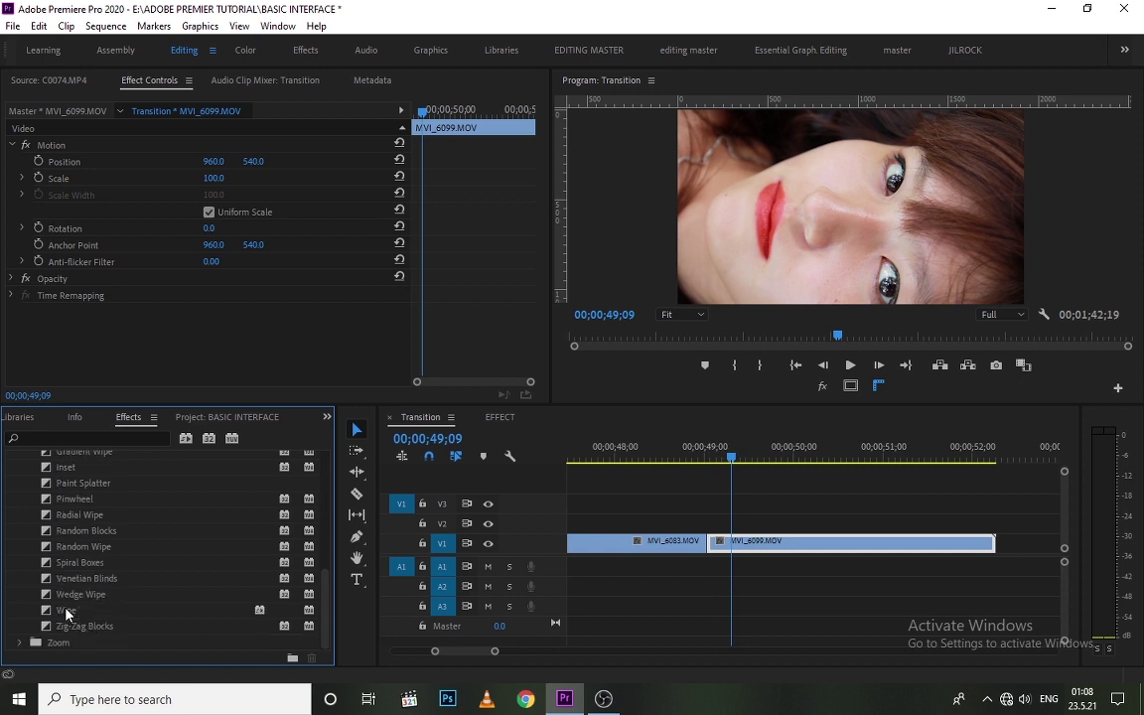
left_click_drag(65, 614, 712, 552)
Play back the Wipe transition from 00;00;48;03, just before the cut
left_click(688, 455)
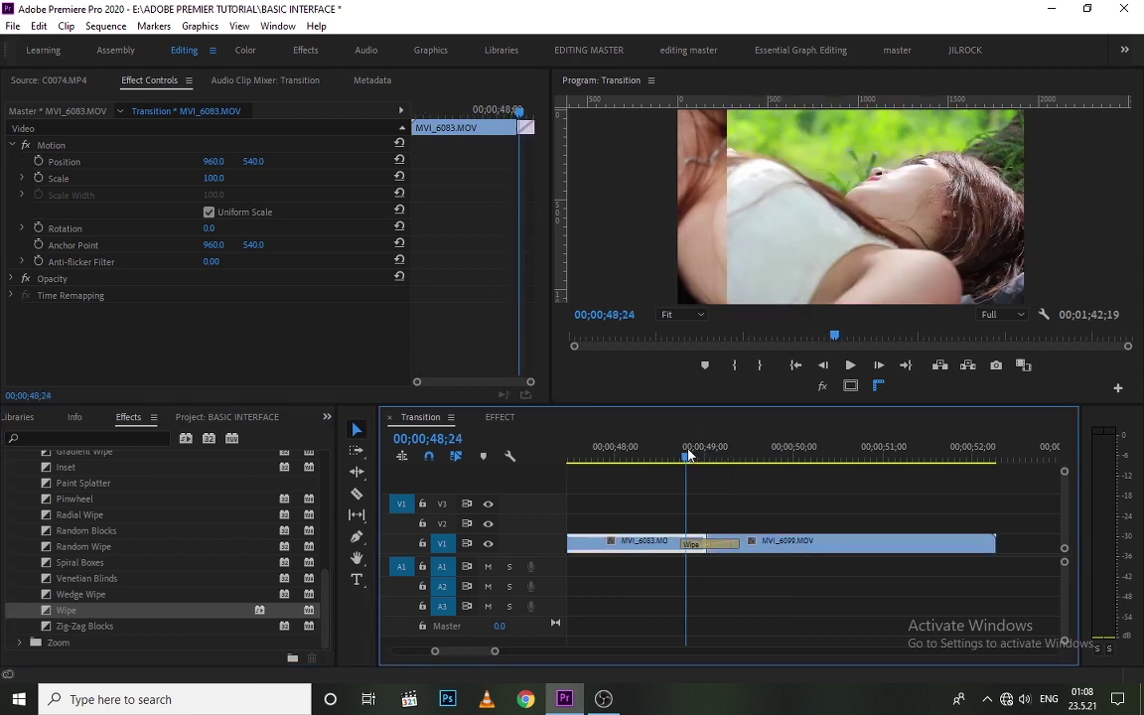
left_click_drag(688, 455, 628, 467)
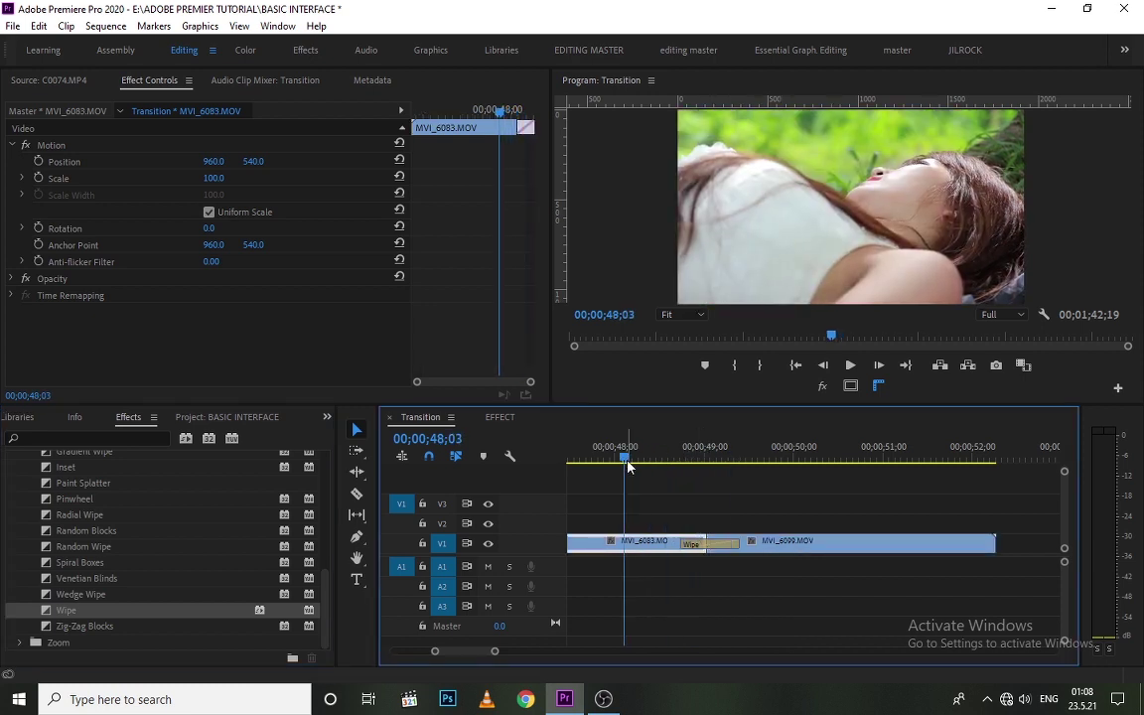
key("space")
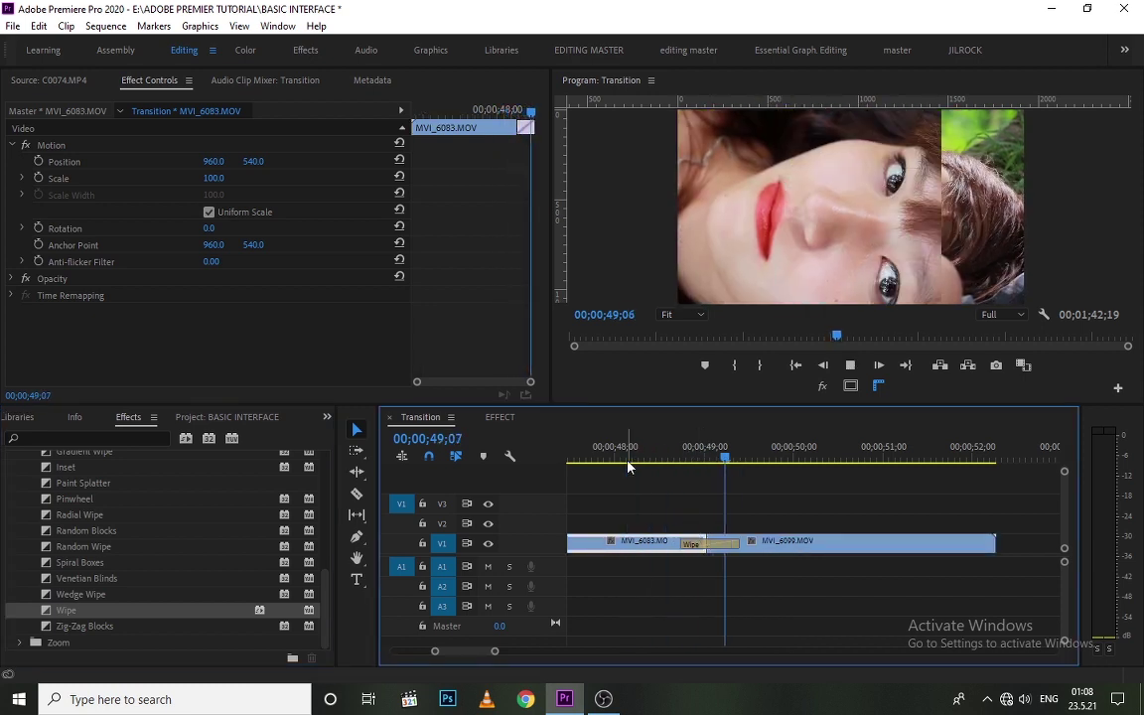
key("space")
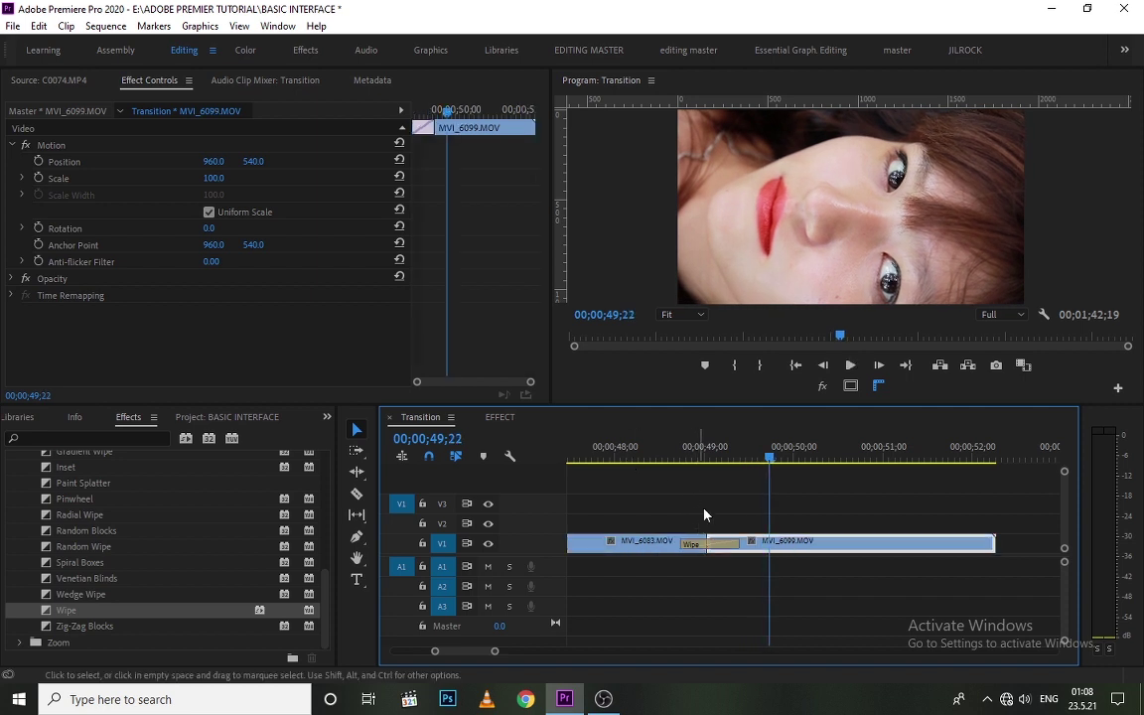
Park the playhead at 00;00;49;03 and change the Wipe transition's border color to red
left_click(714, 459)
left_click(722, 546)
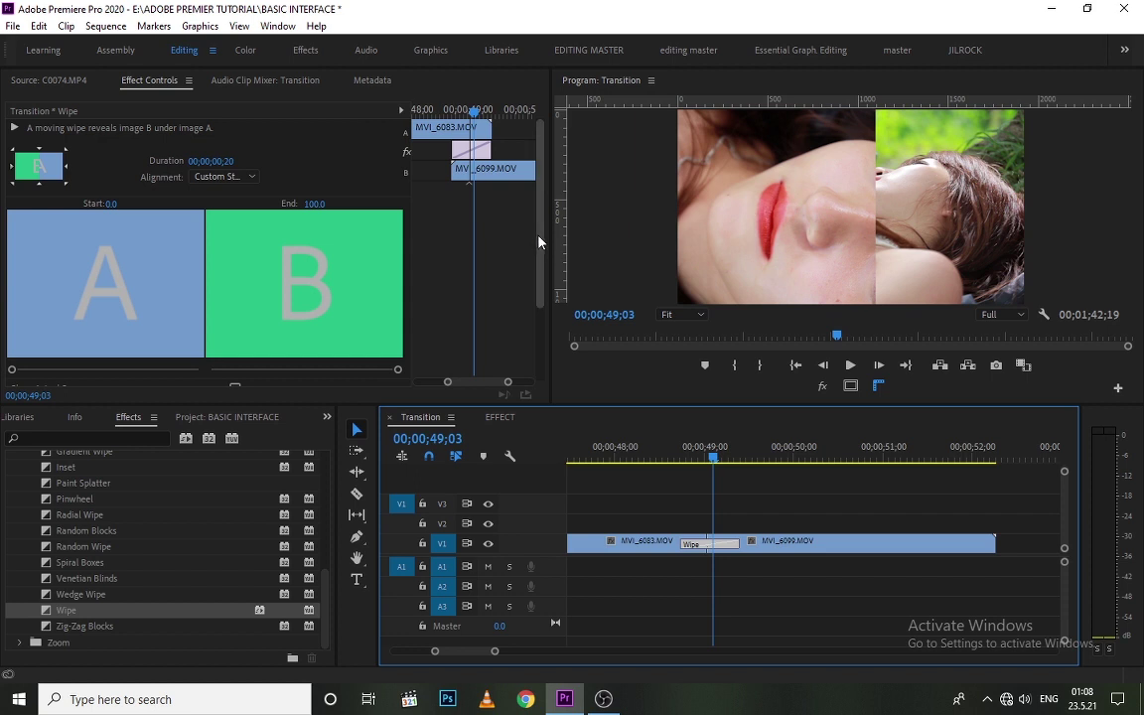
left_click_drag(538, 244, 492, 345)
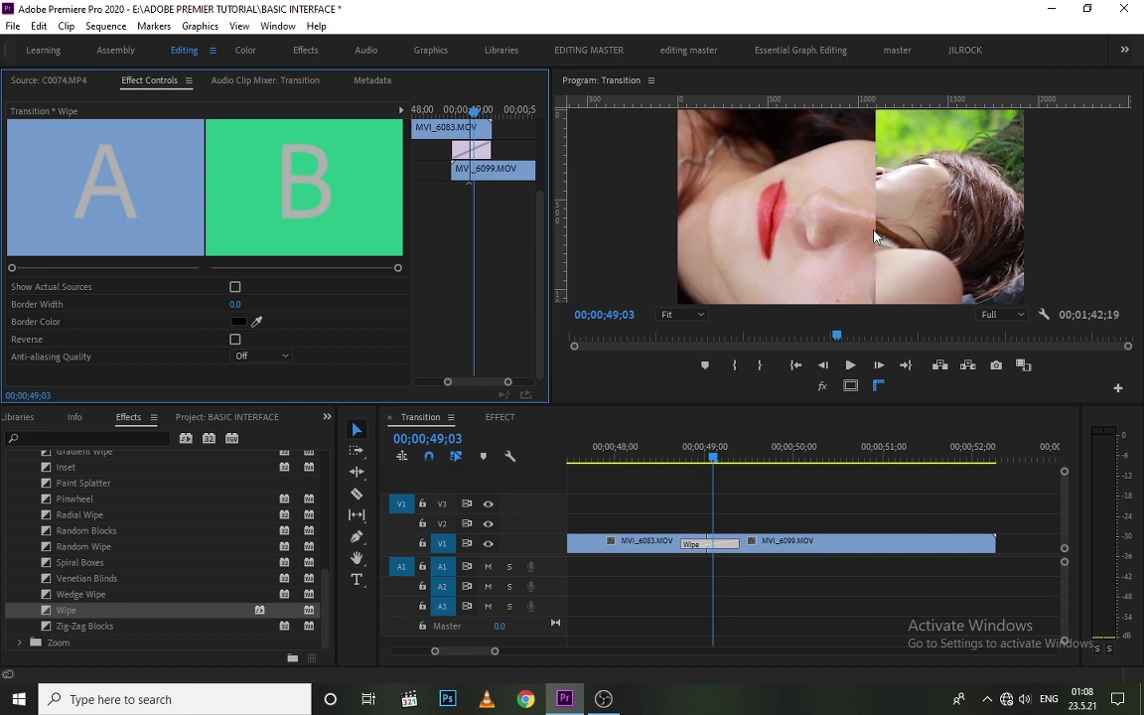
left_click(238, 323)
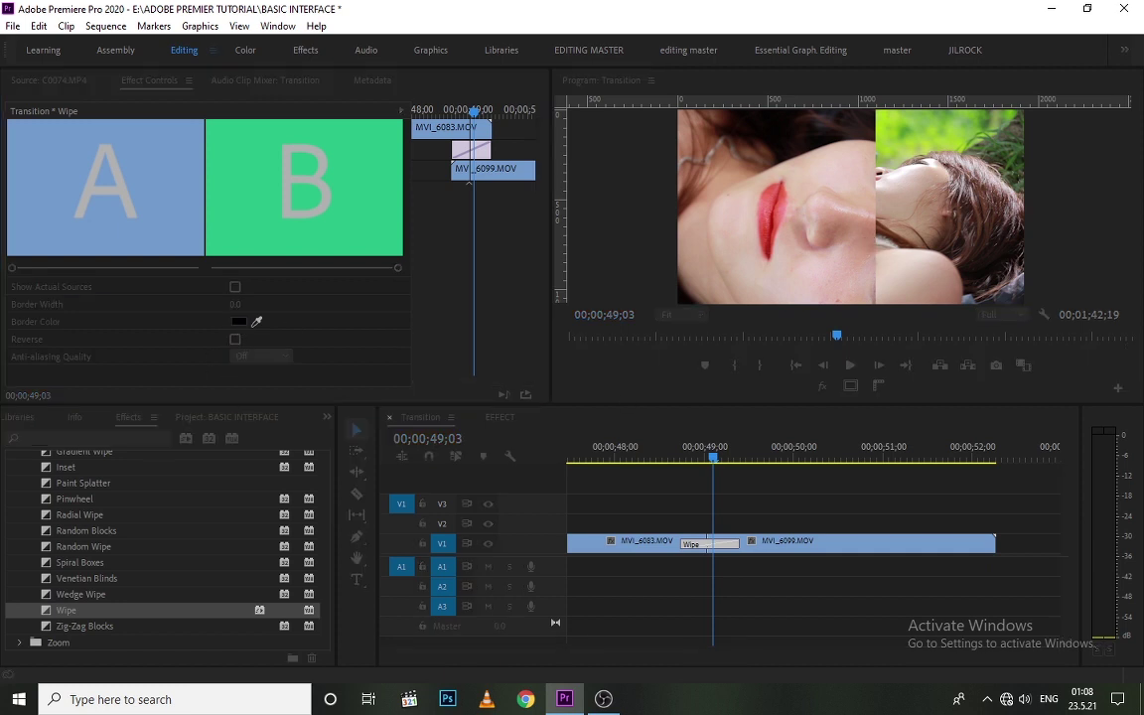
key("Return")
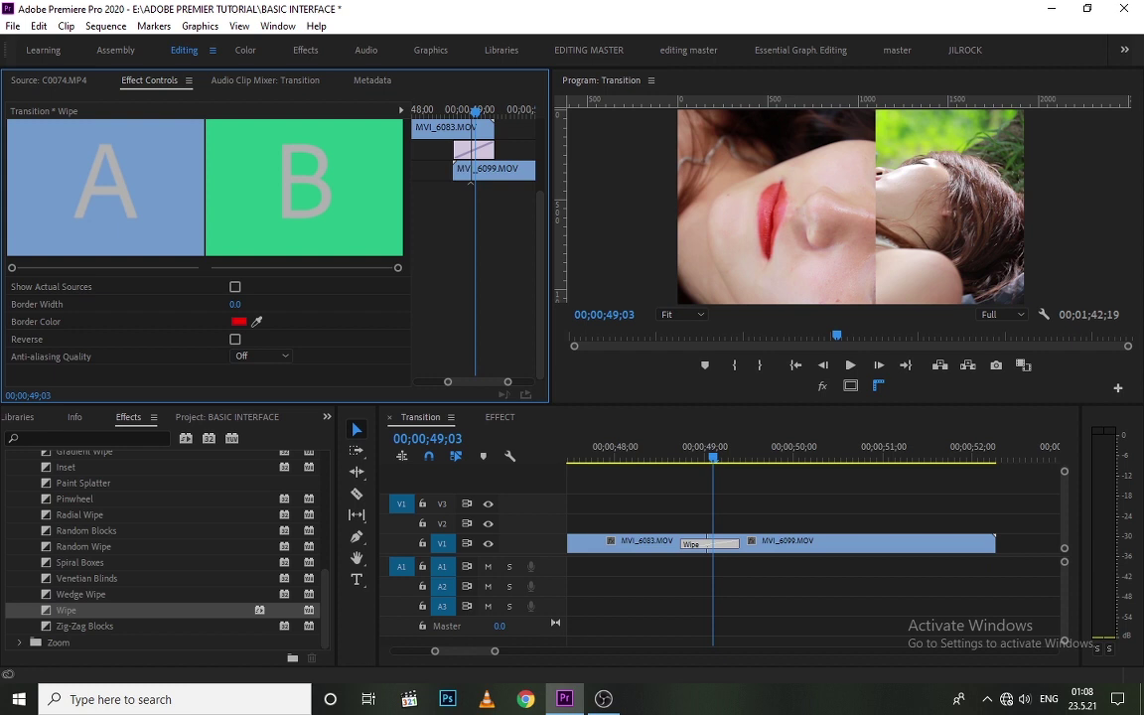
Set the Wipe's border width to 10.0 and its anti-aliasing quality to Medium
key("ctrl+z")
left_click_drag(234, 304, 256, 319)
mouse_move(235, 304)
left_mouse_down()
mouse_move(261, 304)
mouse_move(213, 309)
left_mouse_up()
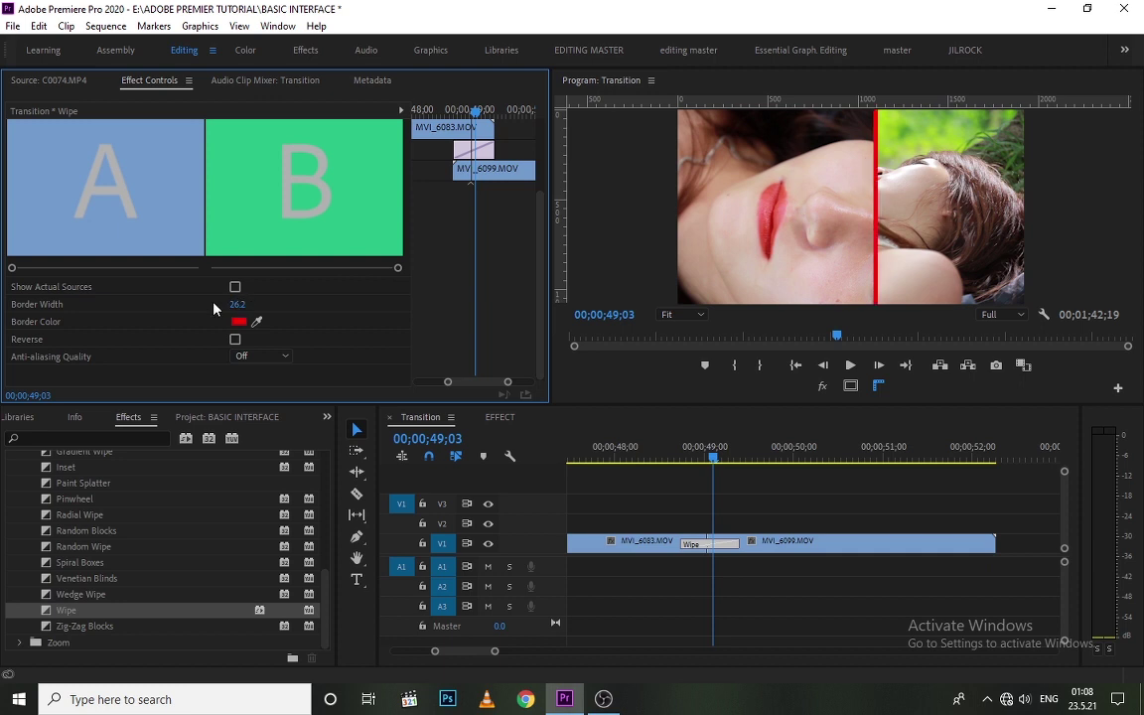
left_click(237, 304)
type("10")
key("Return")
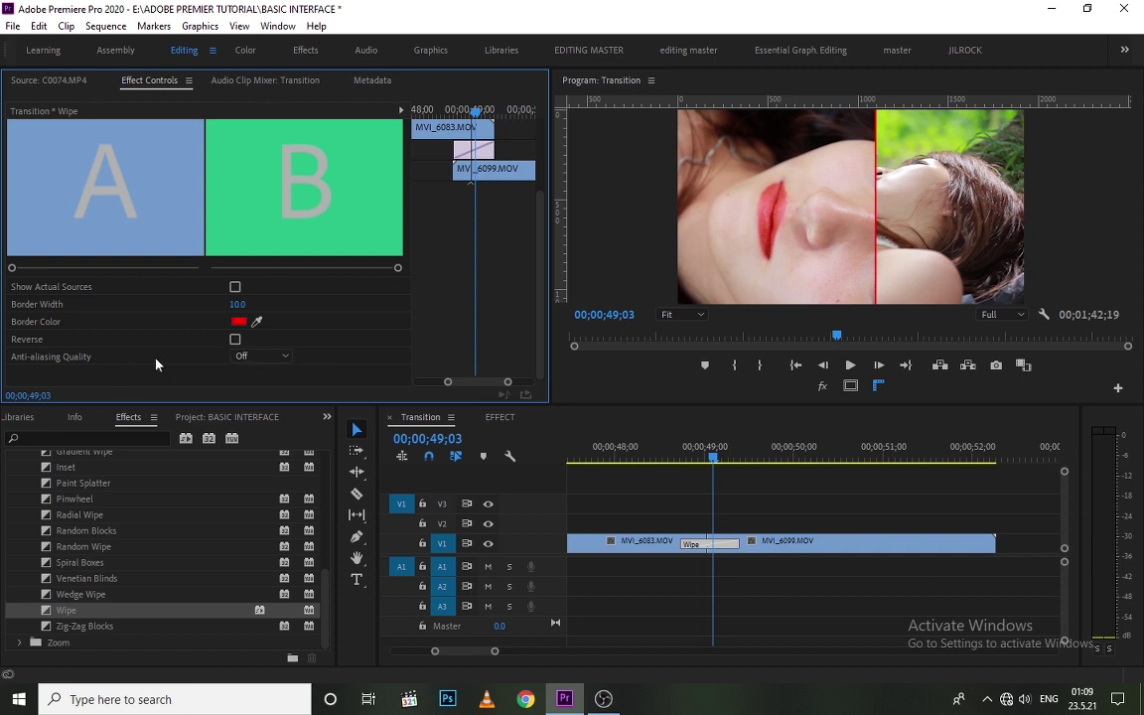
left_click(284, 357)
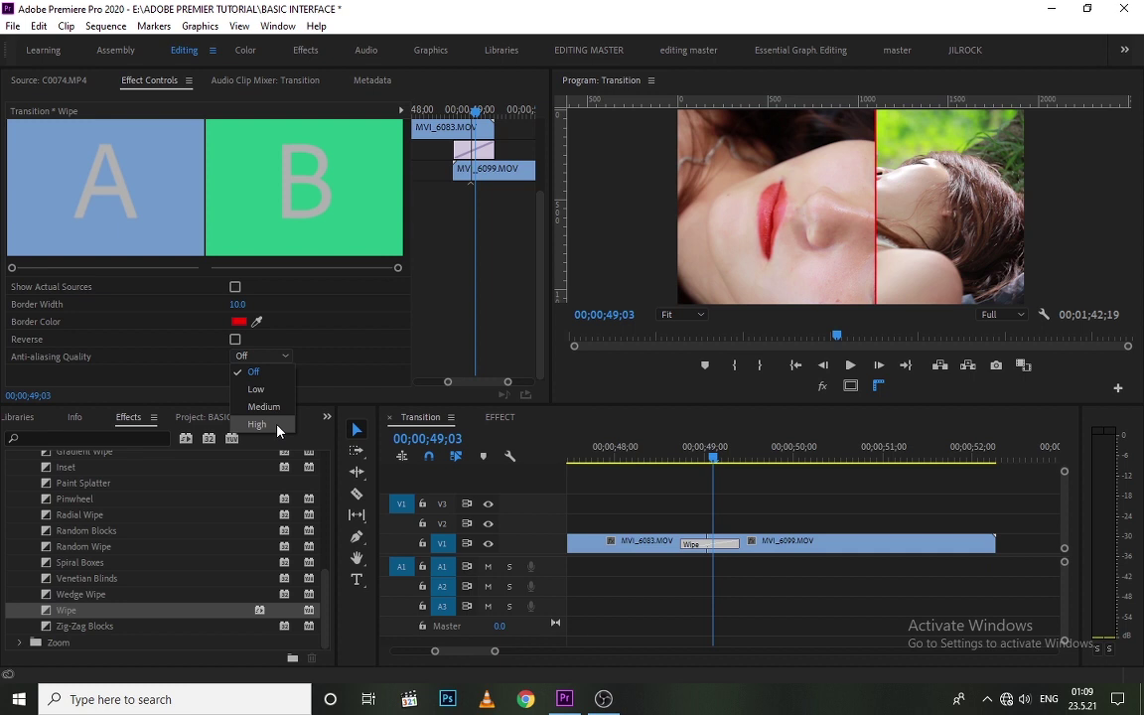
left_click(263, 407)
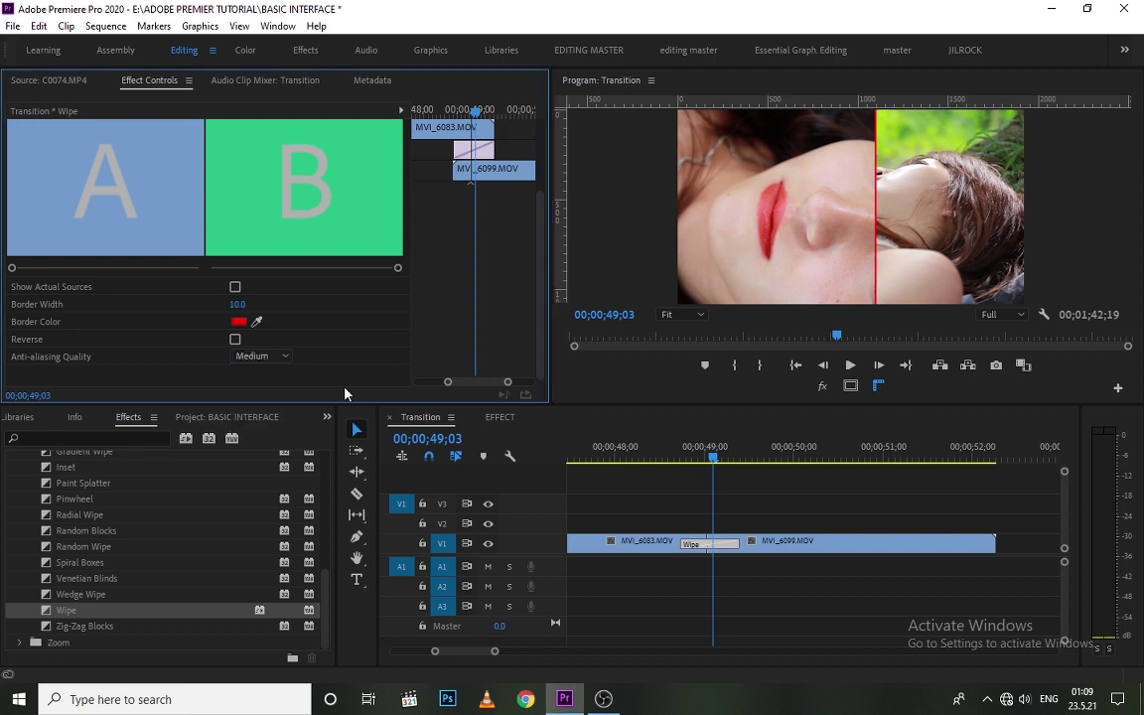
Play back the red-bordered Wipe transition from 00;00;48;07
left_click_drag(709, 471, 636, 473)
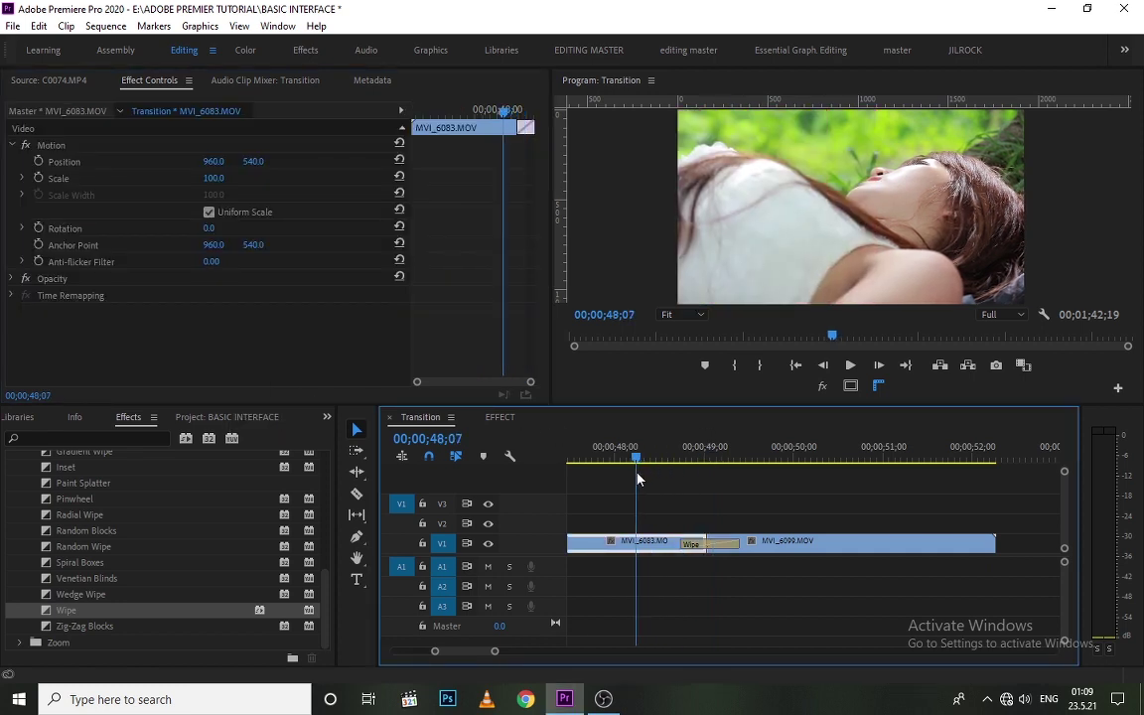
key("space")
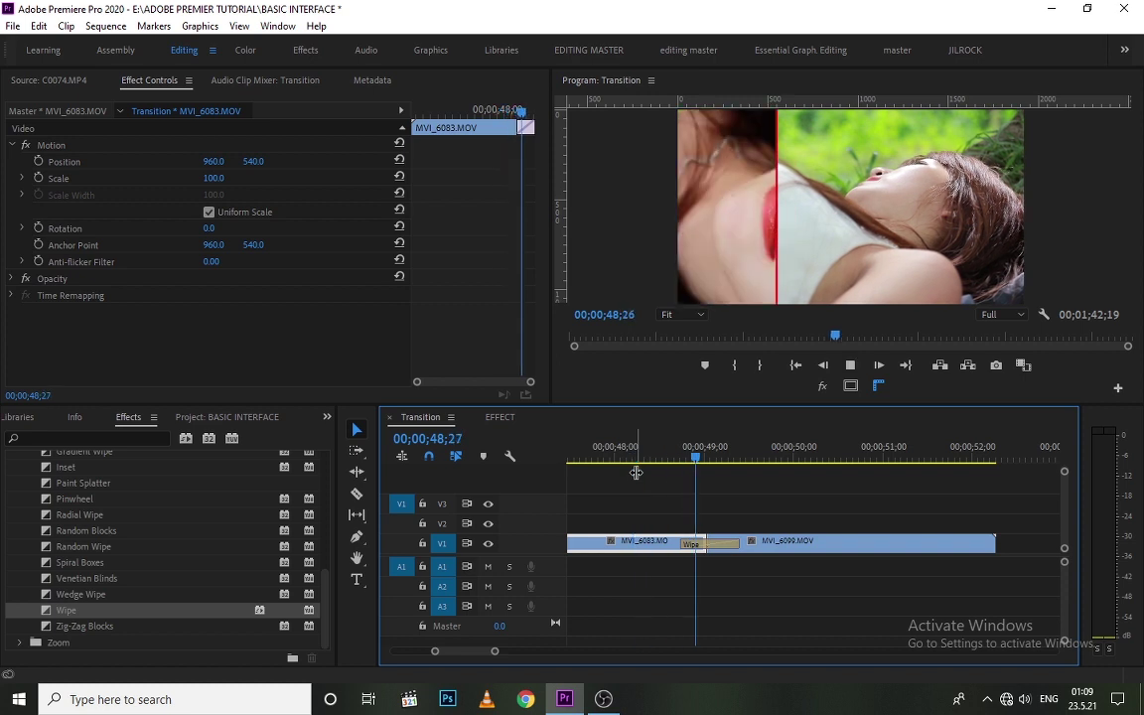
key("space")
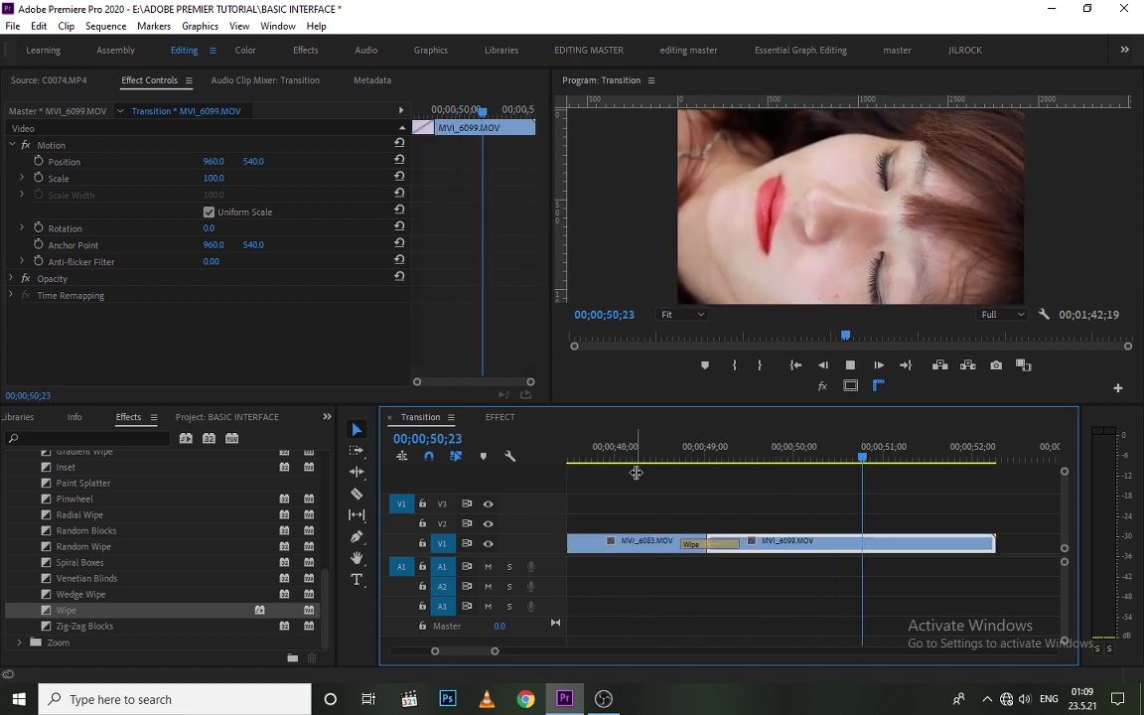
Review the Wipe's effect settings and scrub through the transition around 00;00;49;00
left_click(707, 543)
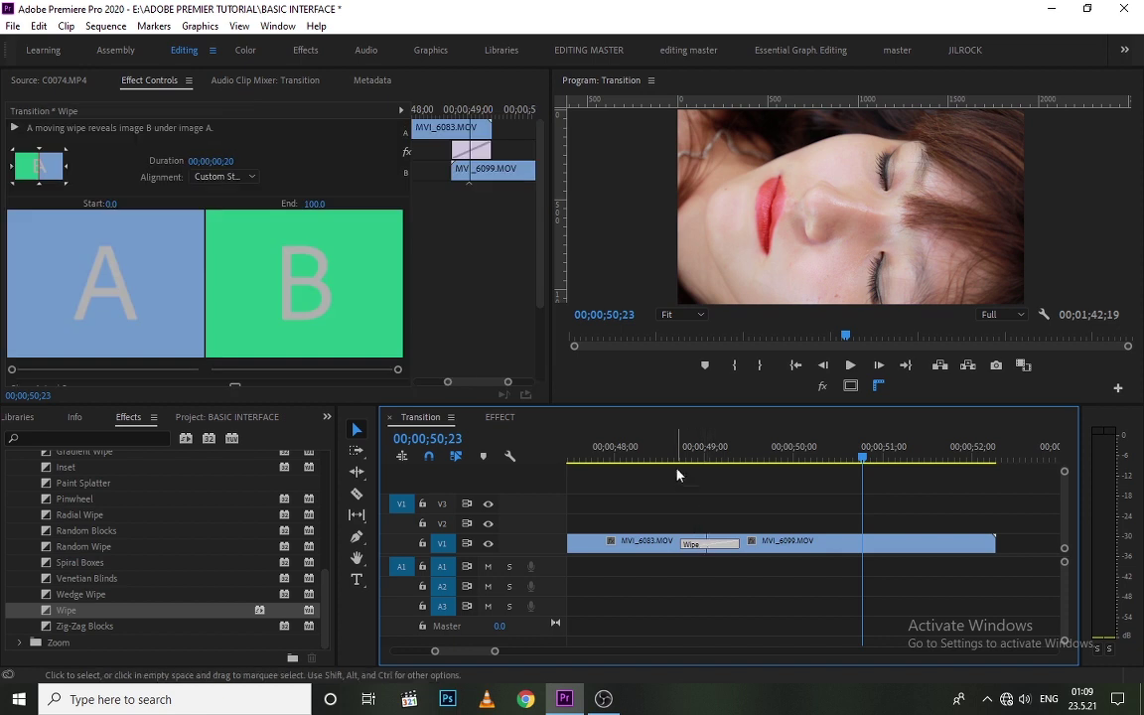
mouse_move(736, 543)
left_mouse_down()
mouse_move(770, 543)
mouse_move(739, 543)
left_mouse_up()
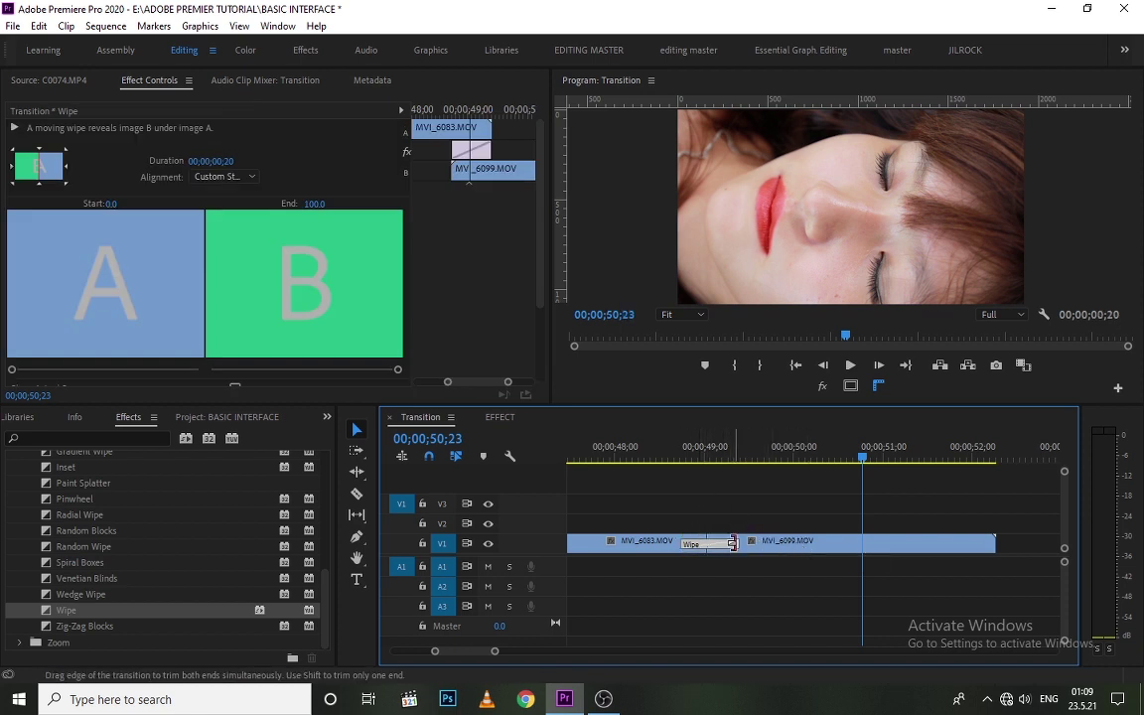
scroll(543, 260, "down", 2)
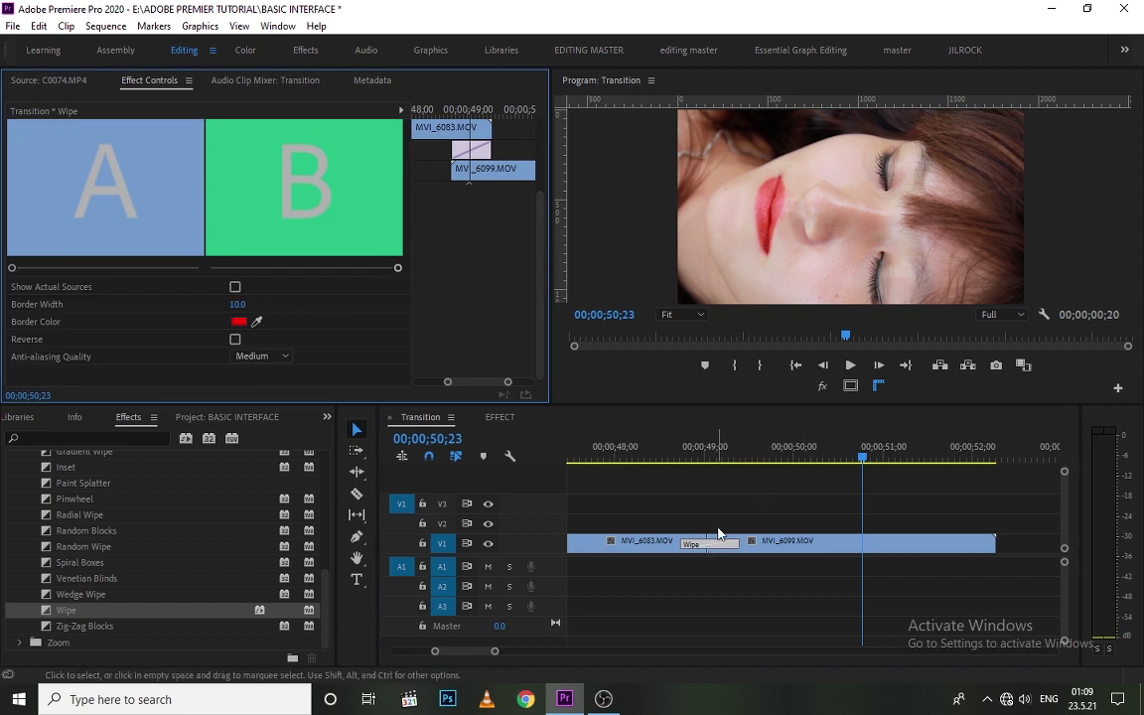
left_click(717, 459)
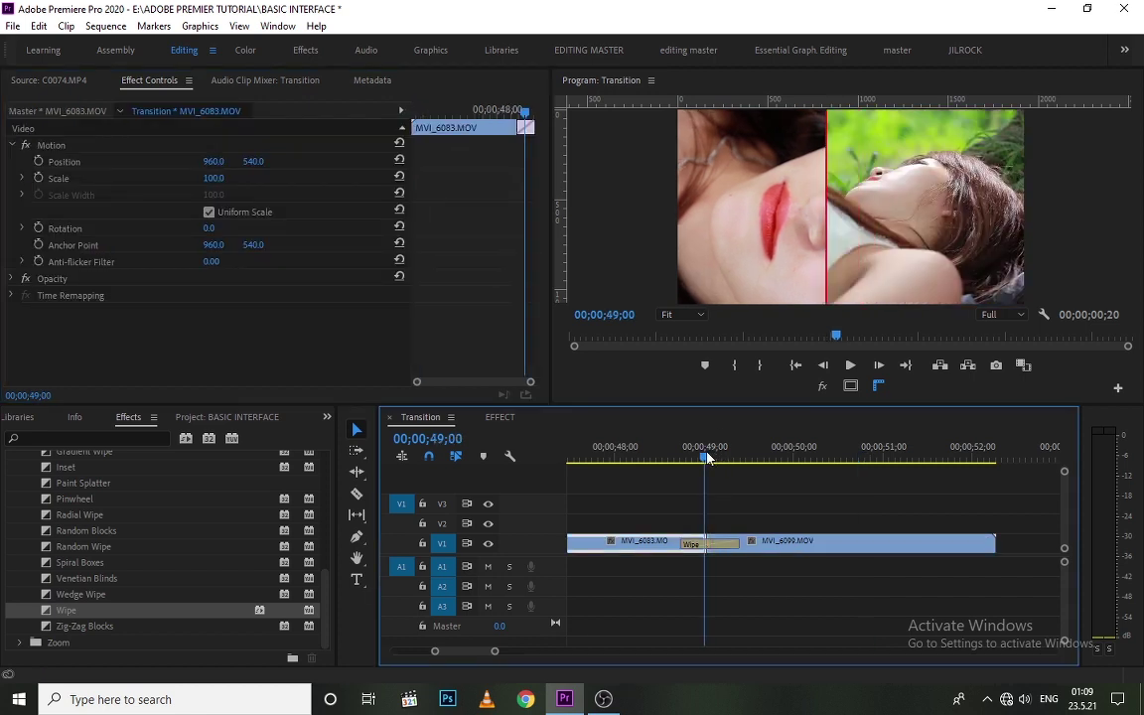
Scrub across the cut between the two 035.MP4 clips, ending at 00;01;01;25
left_click(852, 527)
key("minus")
key("minus")
key("minus")
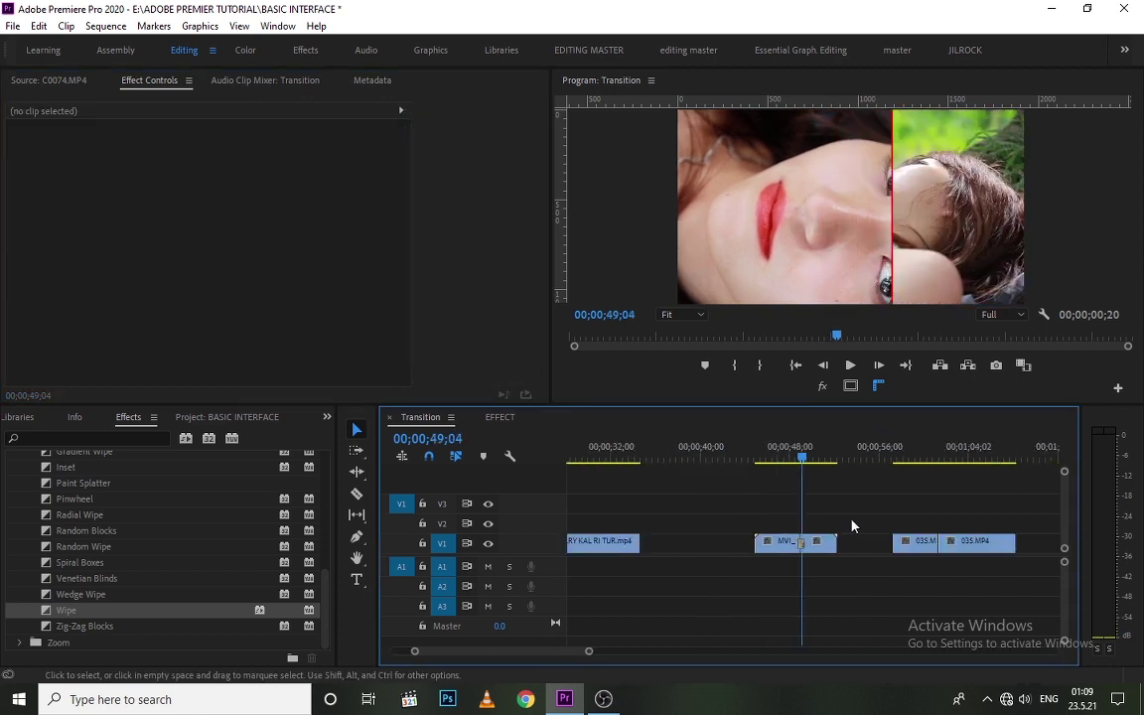
left_click(932, 459)
mouse_move(934, 459)
left_mouse_down()
mouse_move(916, 460)
mouse_move(933, 463)
left_mouse_up()
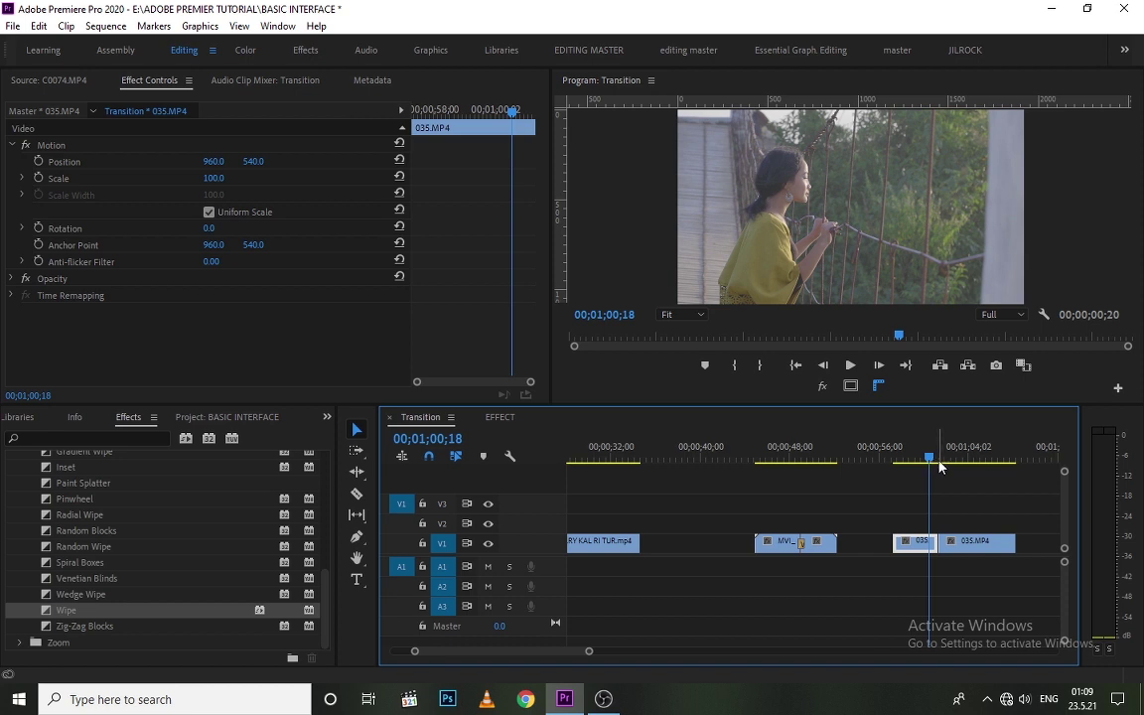
left_click(936, 458)
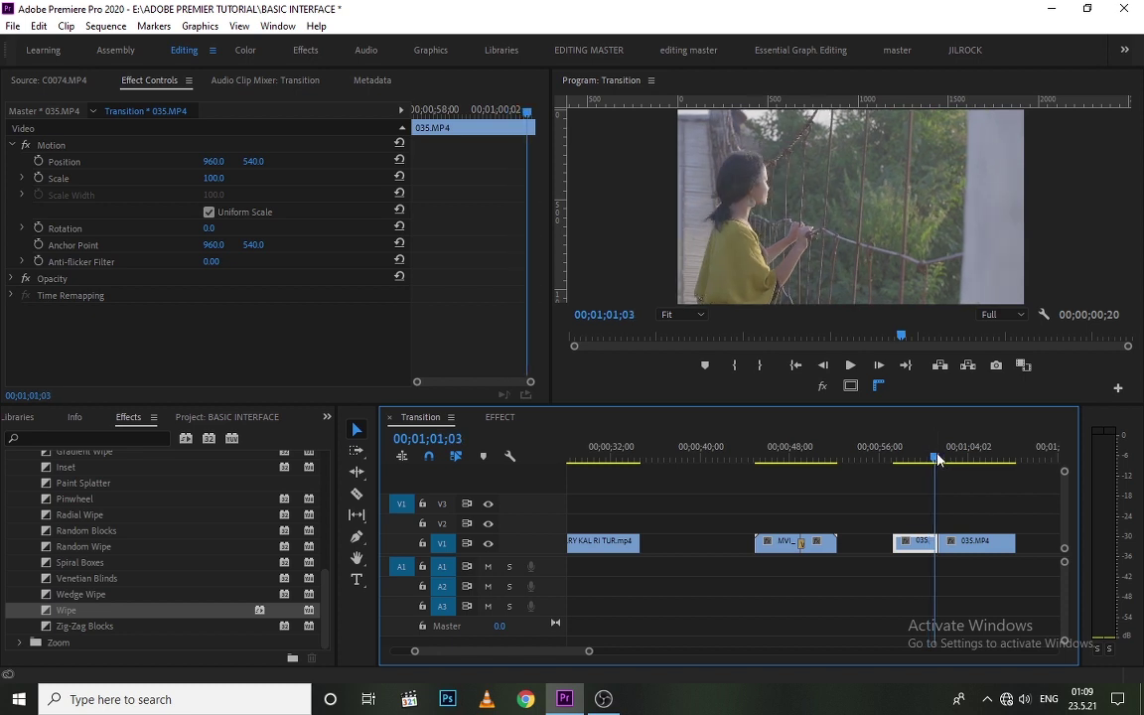
mouse_move(938, 459)
left_mouse_down()
mouse_move(962, 460)
mouse_move(916, 468)
mouse_move(945, 470)
left_mouse_up()
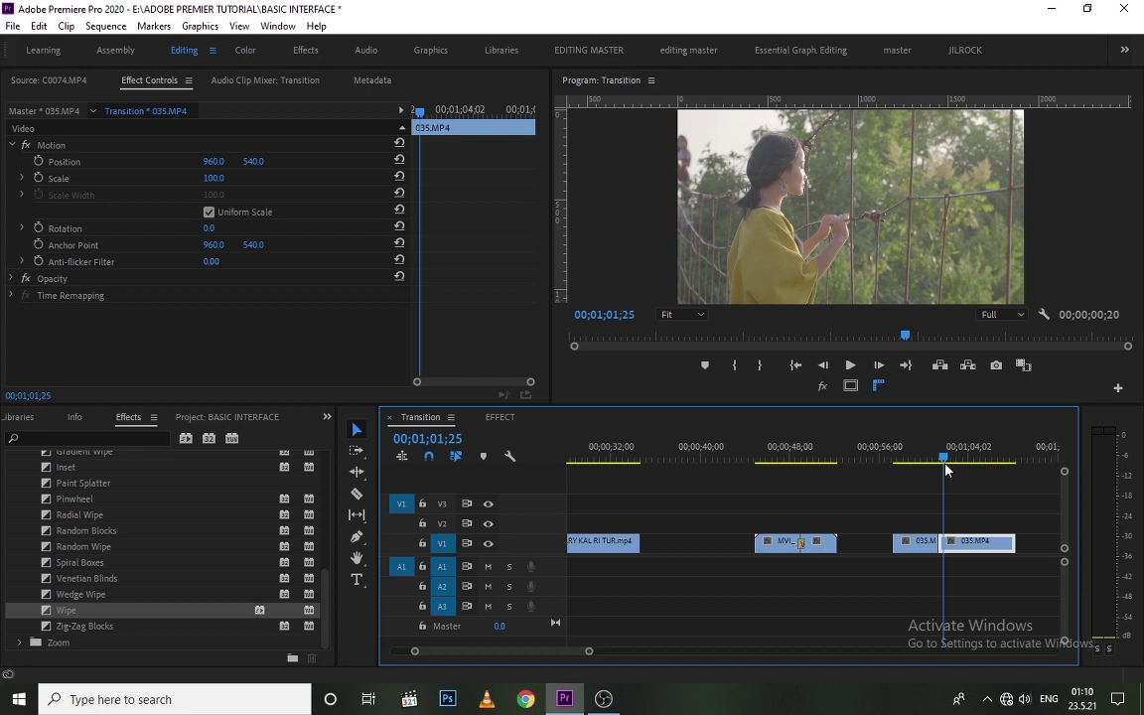
Activate the Razor tool and examine the cut between the two 035.MP4 clips frame by frame, back to 00;01;01;10 and forward to 00;01;01;19
key("equal")
key("equal")
key("equal")
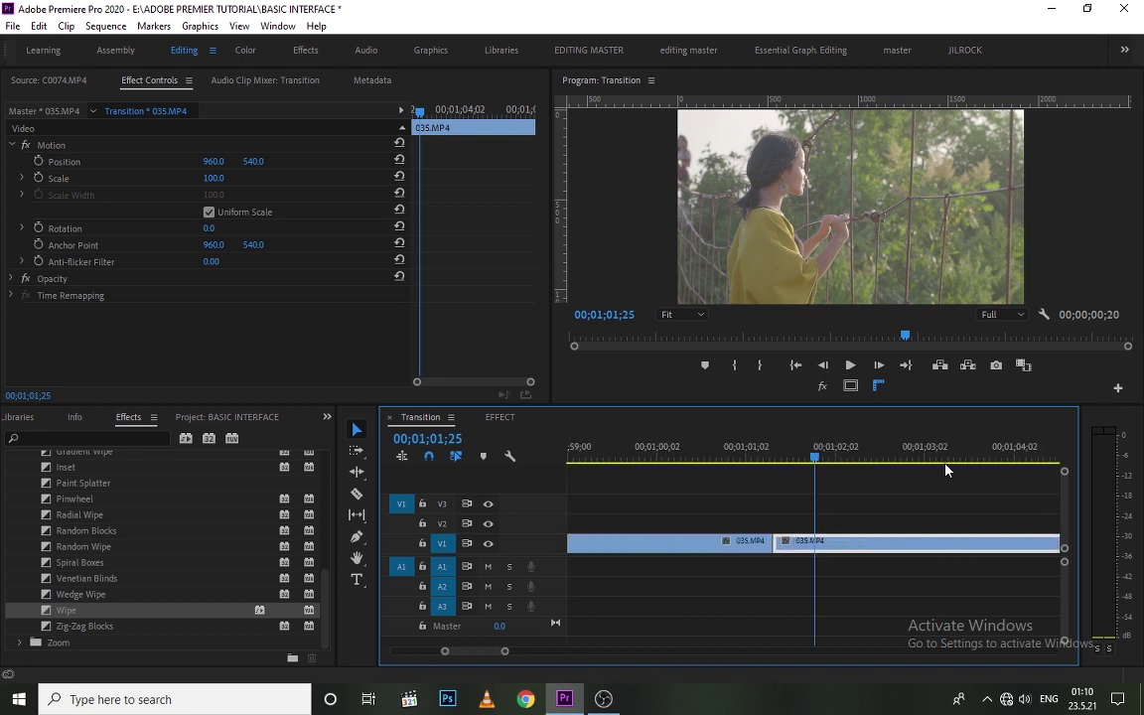
key("c")
key("Left")
key("Left")
key("Left")
key("Left")
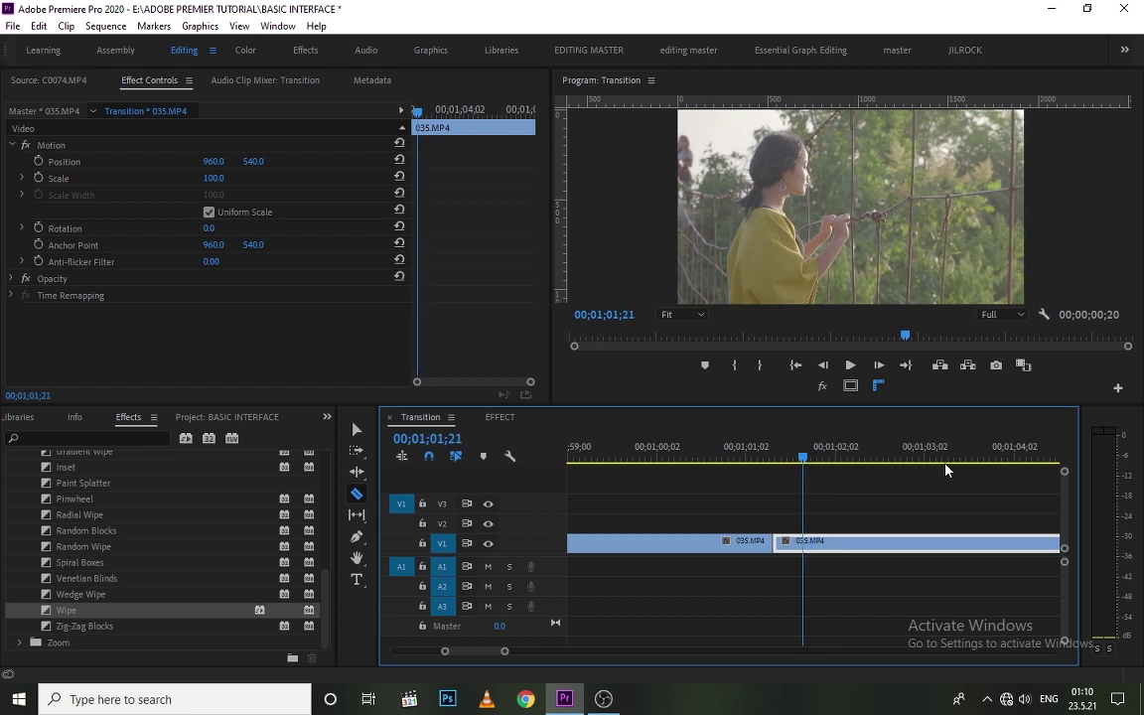
key("Left")
key("Left")
key("Left")
key("Left")
key("Left")
key("Left")
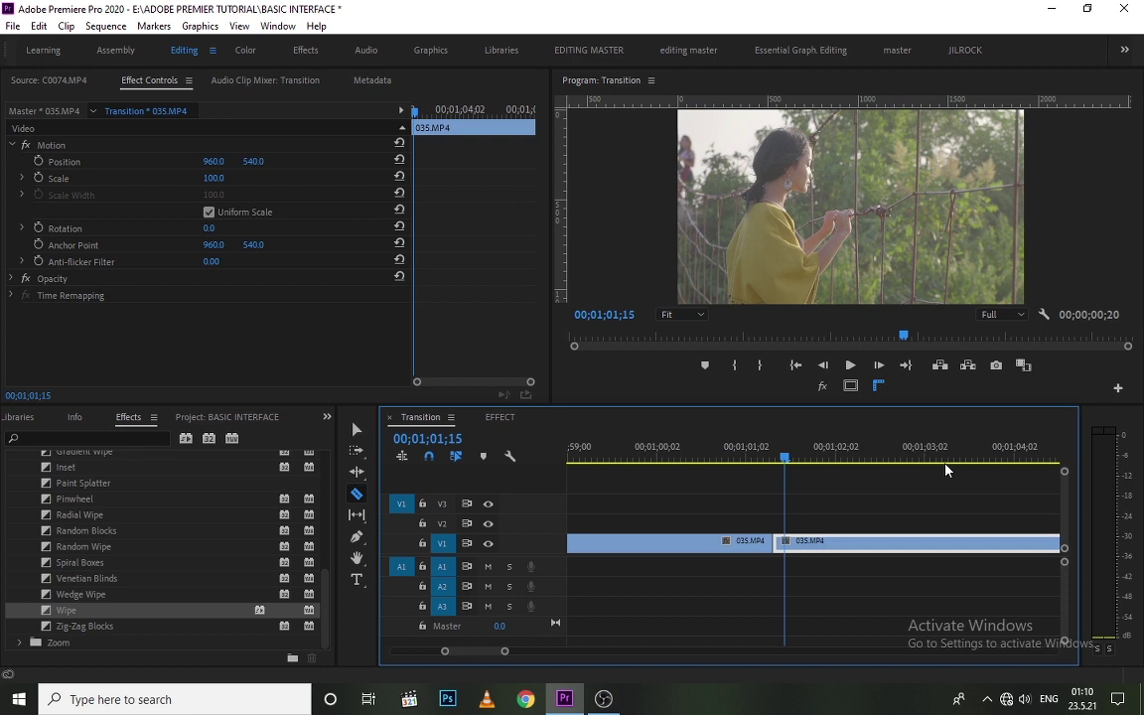
key("Left")
key("Left")
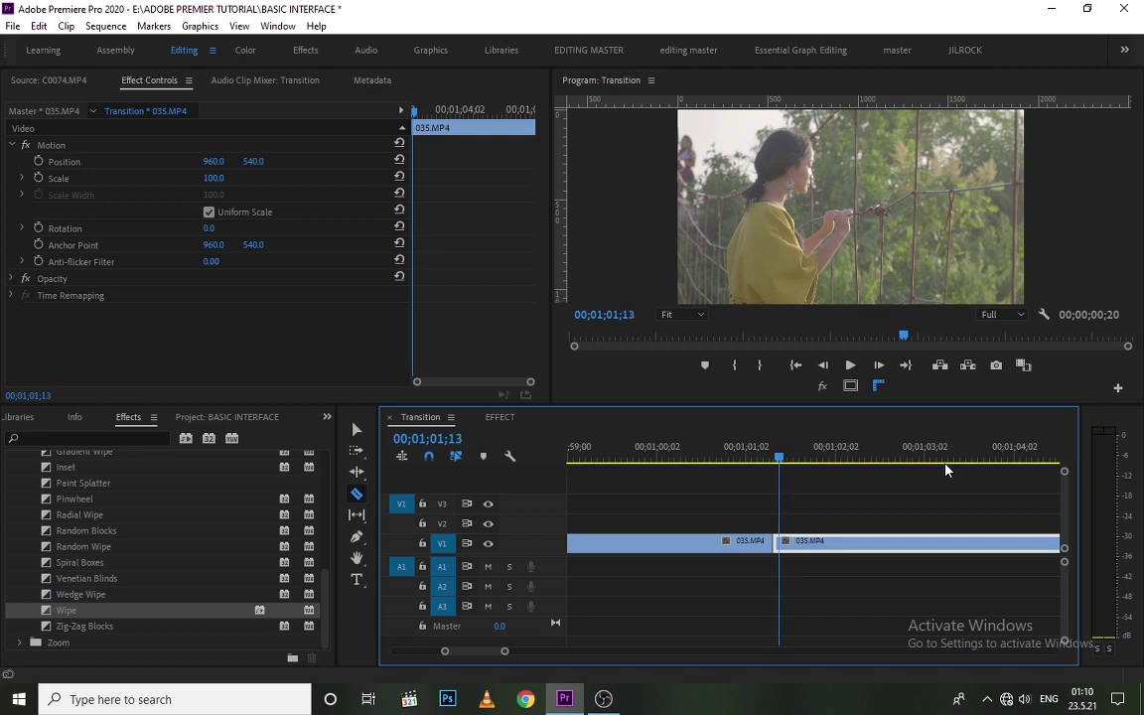
key("Left")
key("Left")
key("Left")
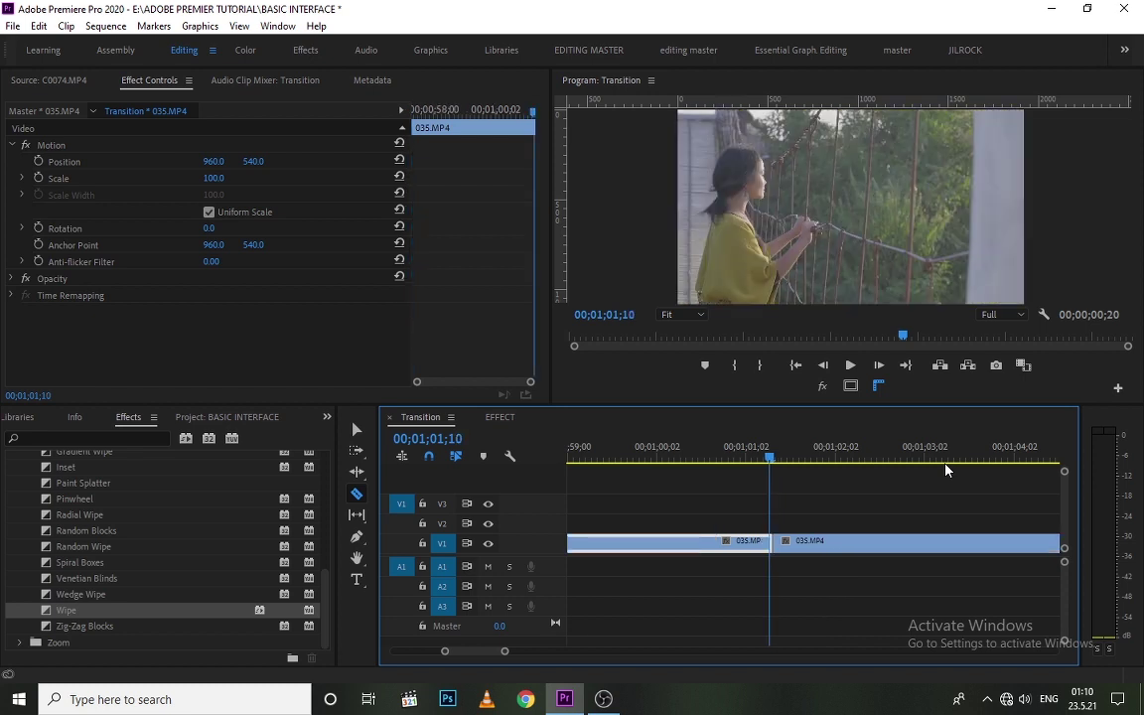
key("Right")
key("Right")
key("Right")
key("Right")
key("Right")
key("Right")
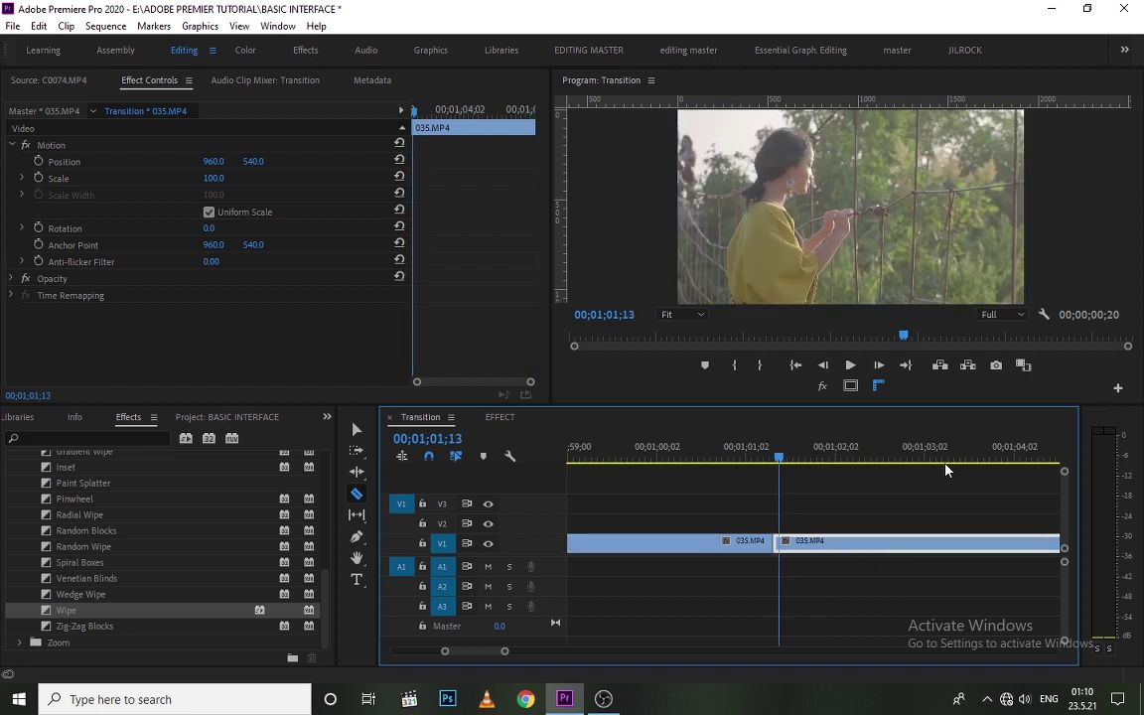
key("Right")
key("Right")
key("Right")
key("Right")
key("Right")
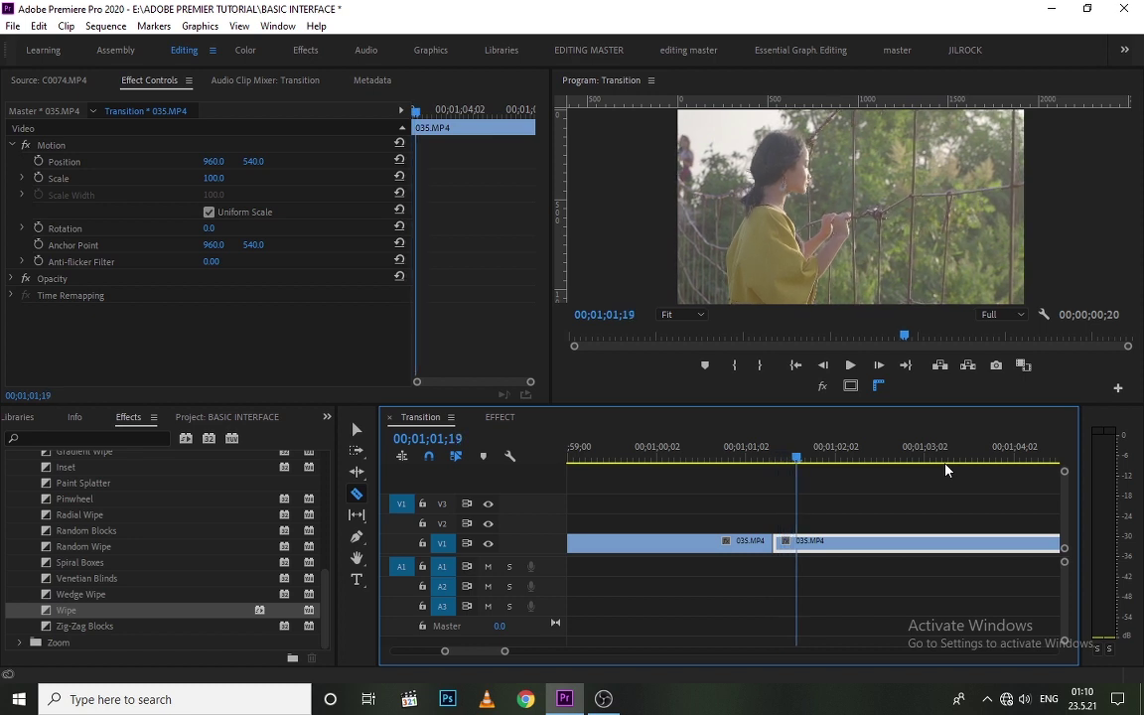
Split the second 035.MP4 clip with the Razor tool at 00;01;01;26
key("Right")
key("Right")
key("Right")
key("Right")
key("Right")
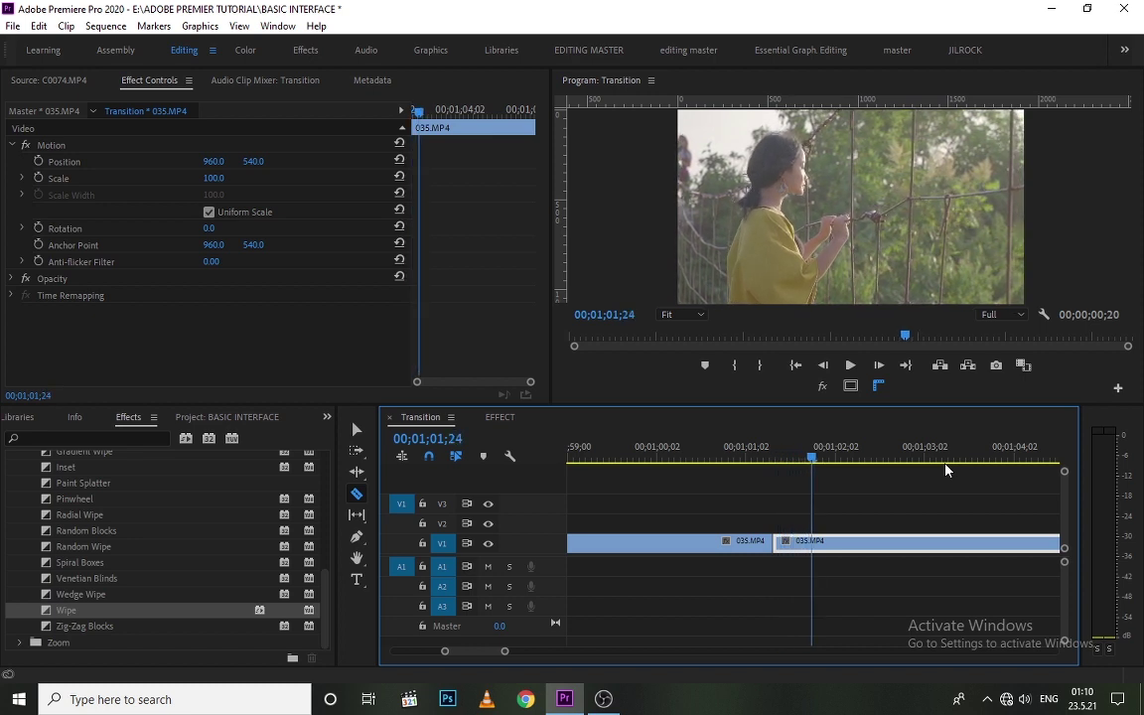
key("Right")
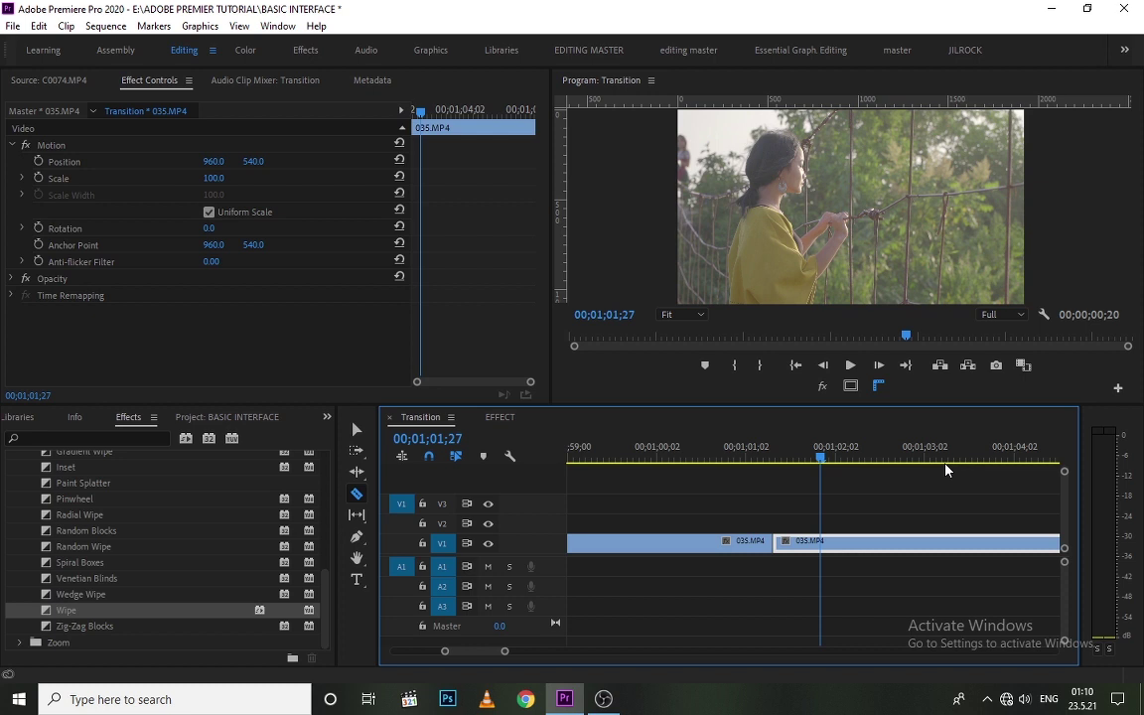
key("Left")
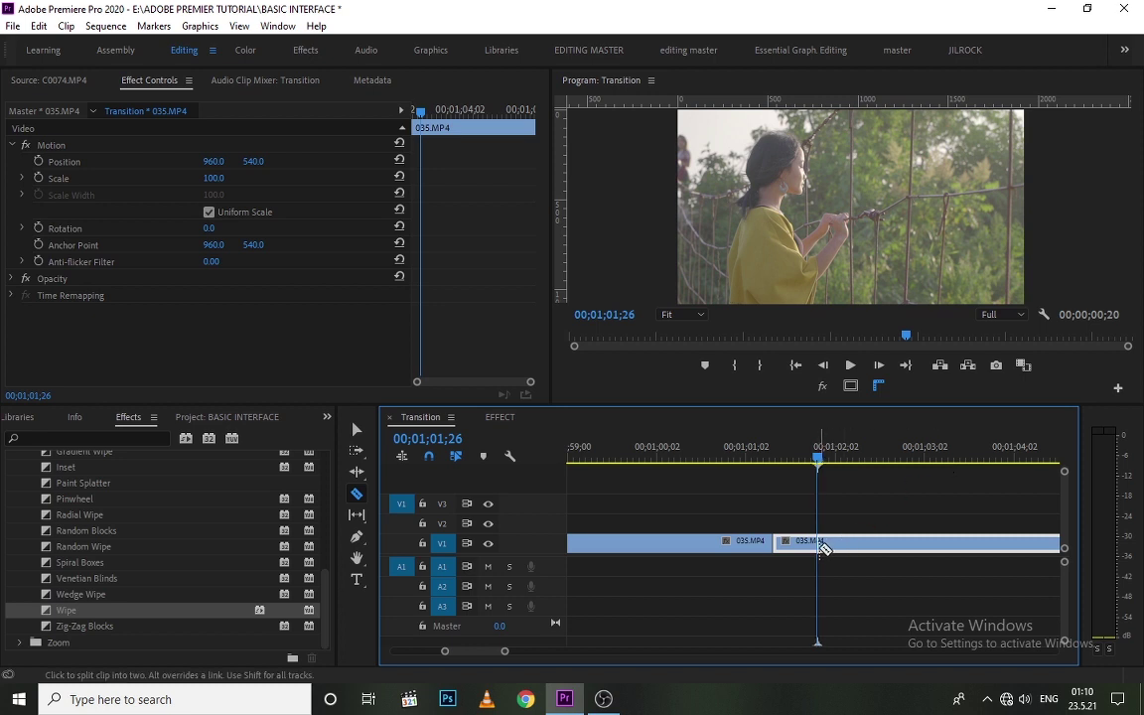
left_click(823, 547)
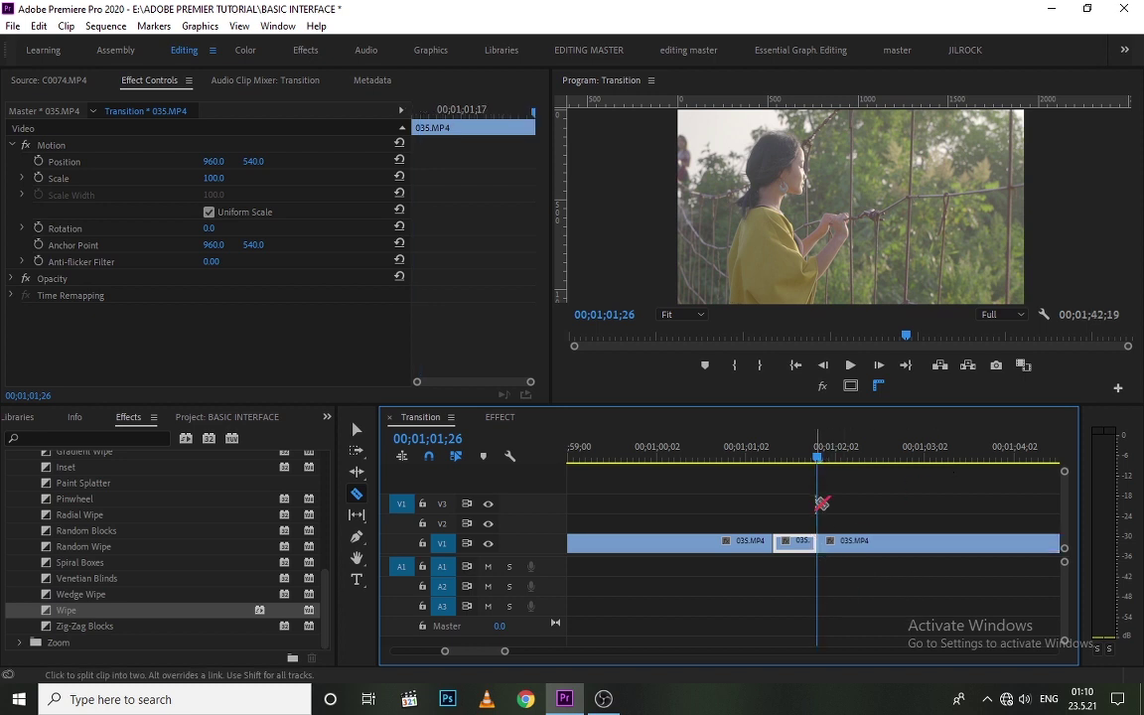
Ripple delete the short 035.MP4 piece between the two cuts with the Selection tool active
key("v")
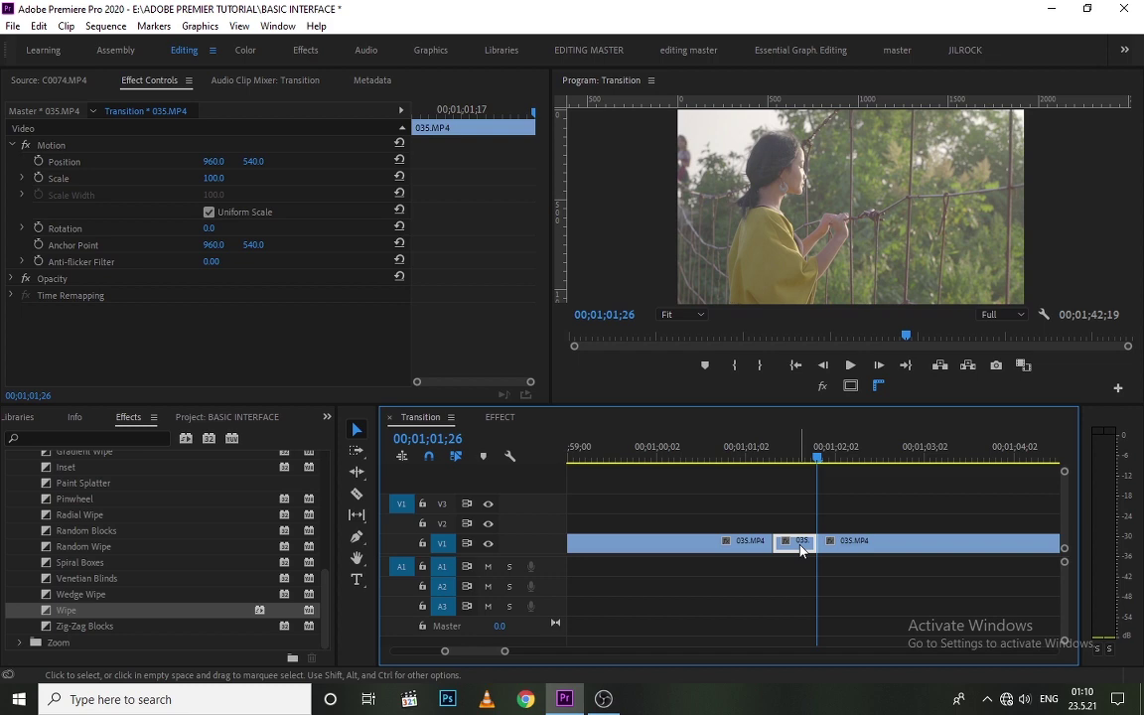
right_click(801, 549)
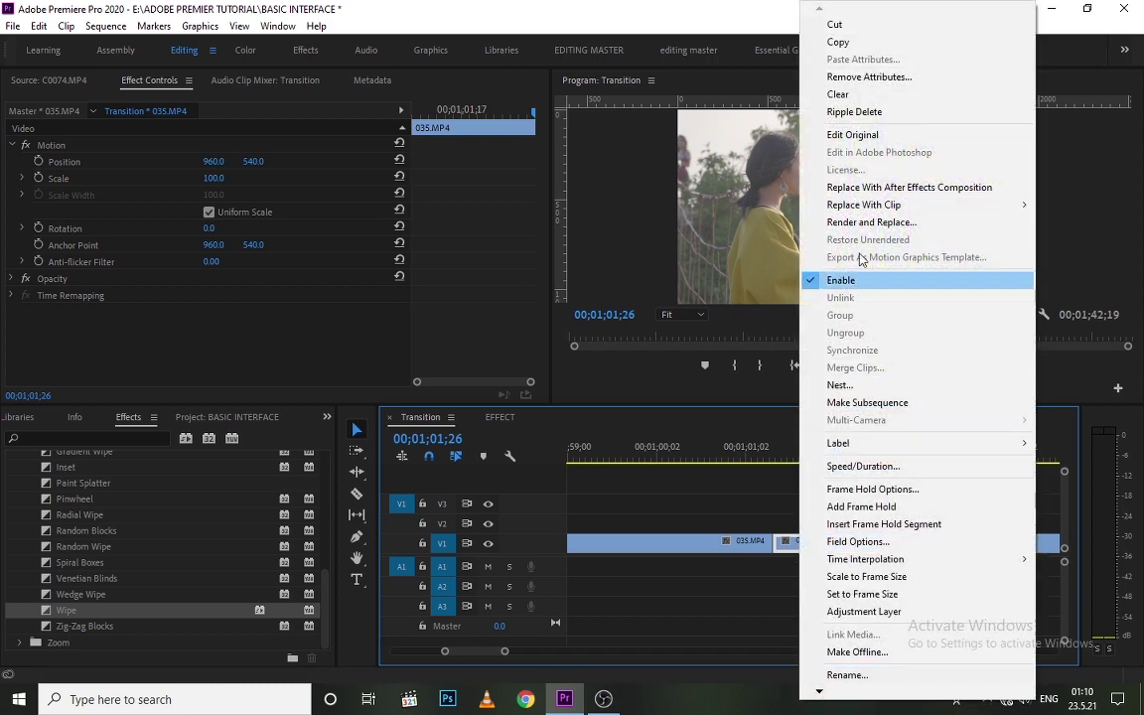
left_click(878, 114)
Play back the new jump cut between the 035.MP4 clips, and scrub from it to 00;01;04;05
key("minus")
key("minus")
key("minus")
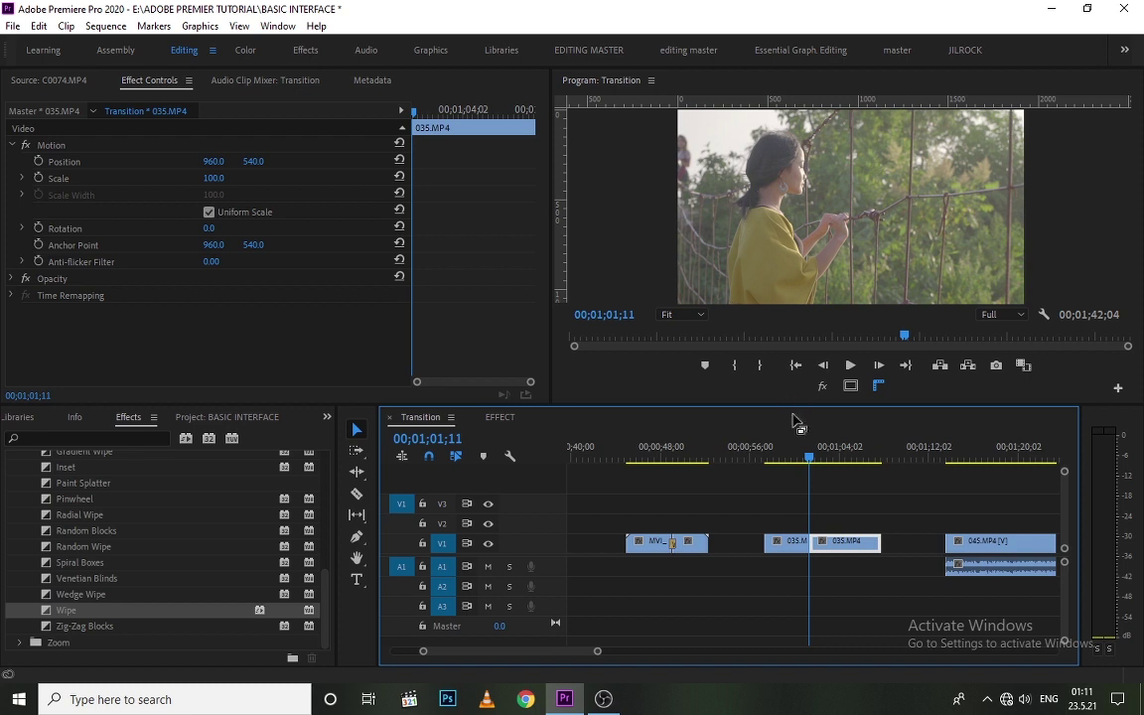
left_click(790, 460)
key("space")
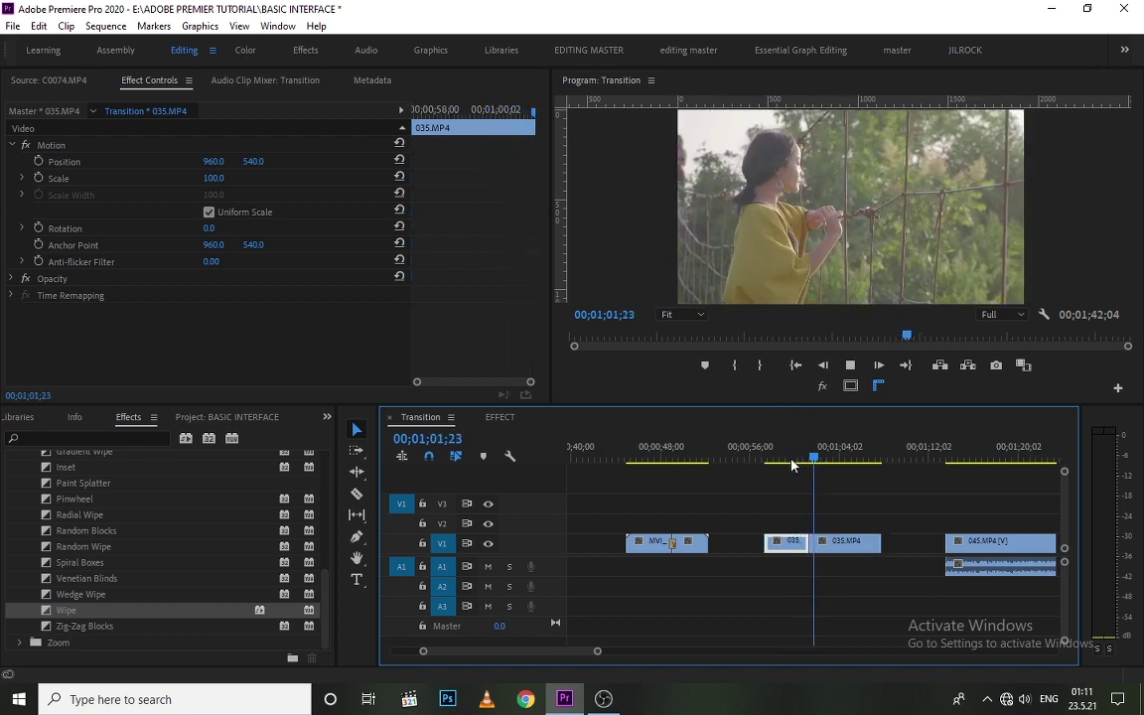
key("space")
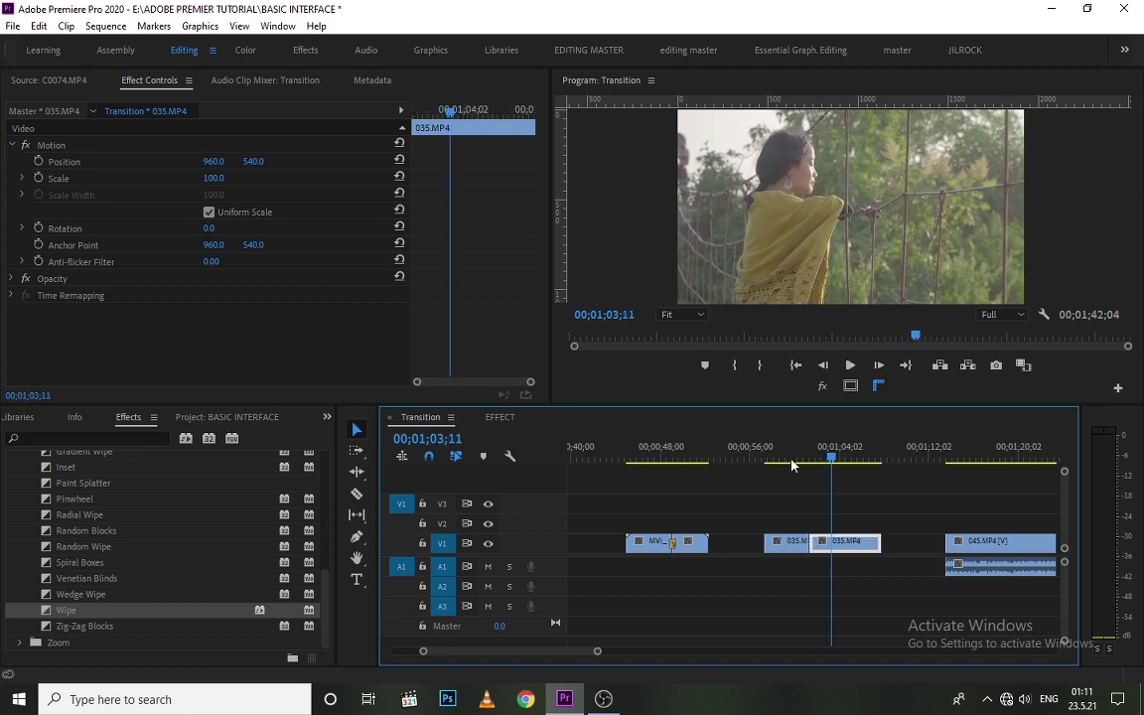
left_click_drag(811, 454, 840, 475)
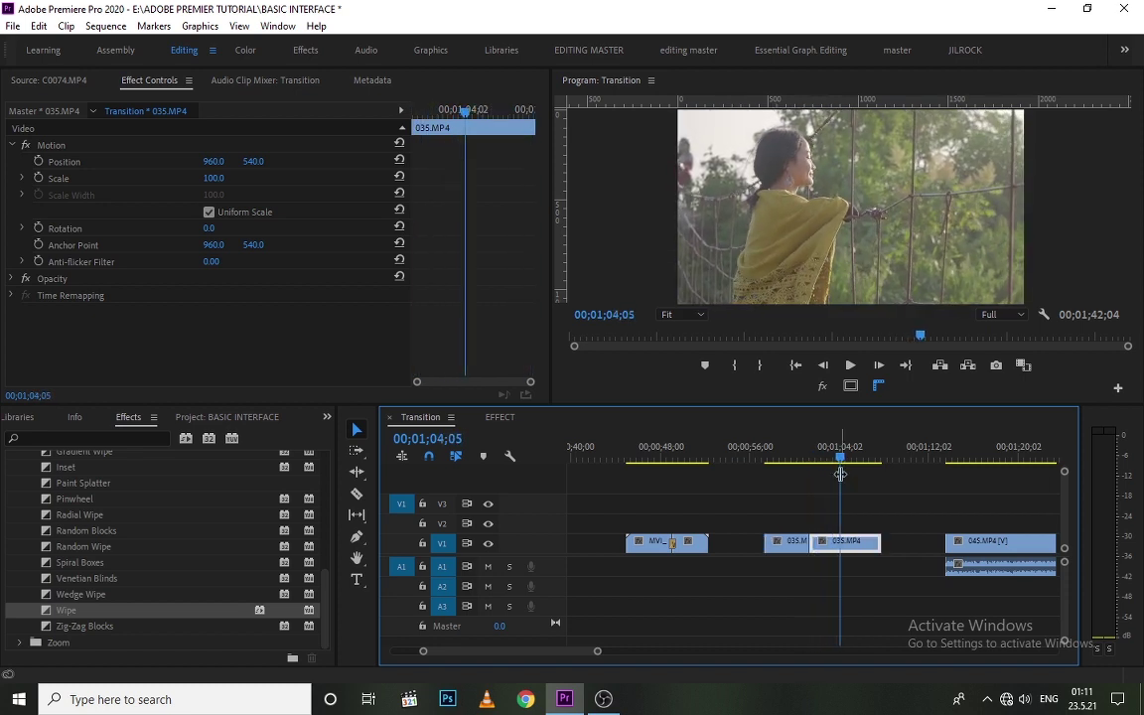
Move the playhead into the 045.MP4 clip at 00;01;18;26 and on to the gap before 046.MP4 at 00;01;24;08
key("minus")
key("minus")
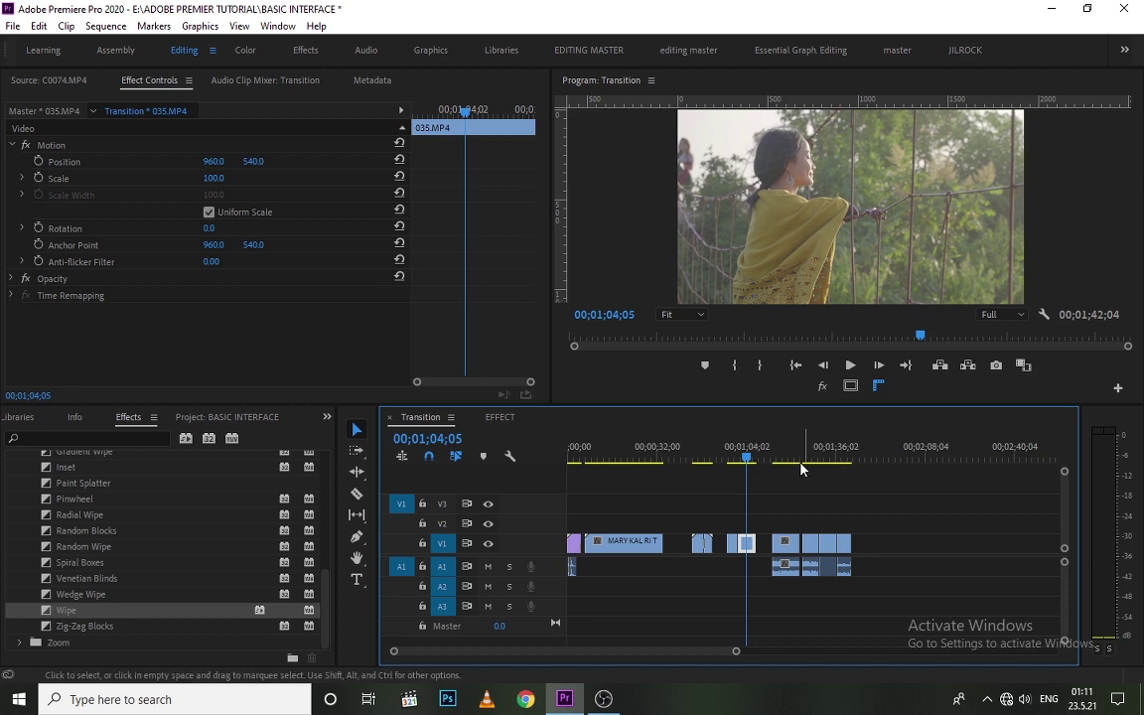
left_click(789, 462)
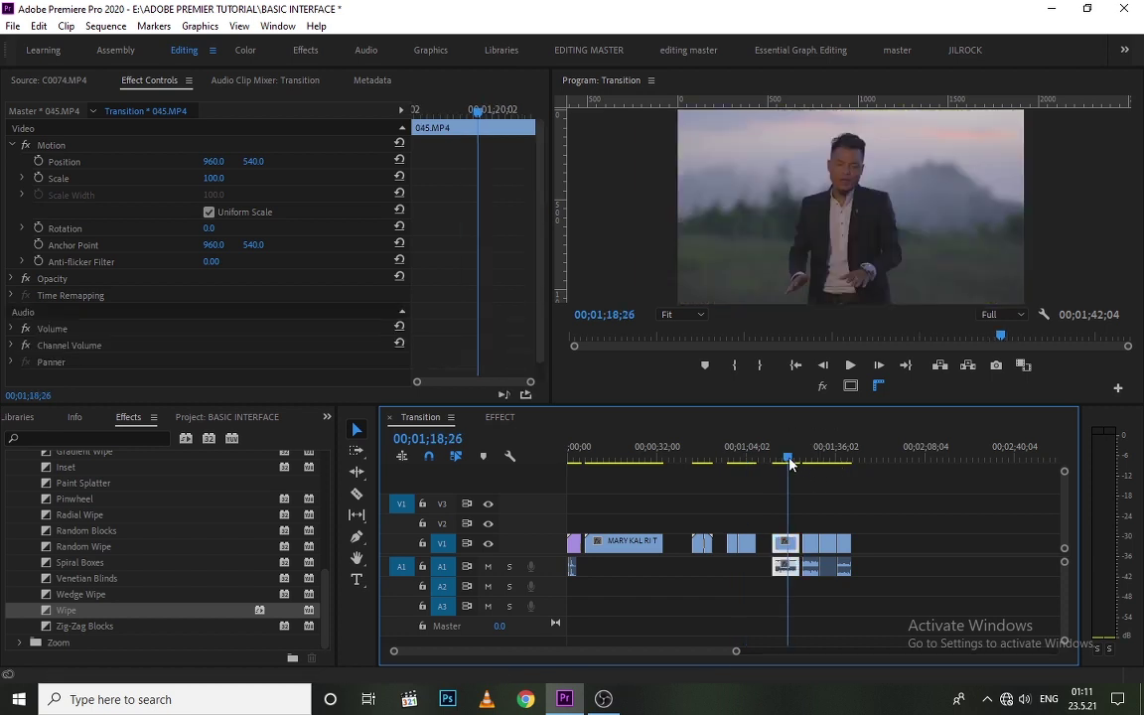
key("equal")
key("equal")
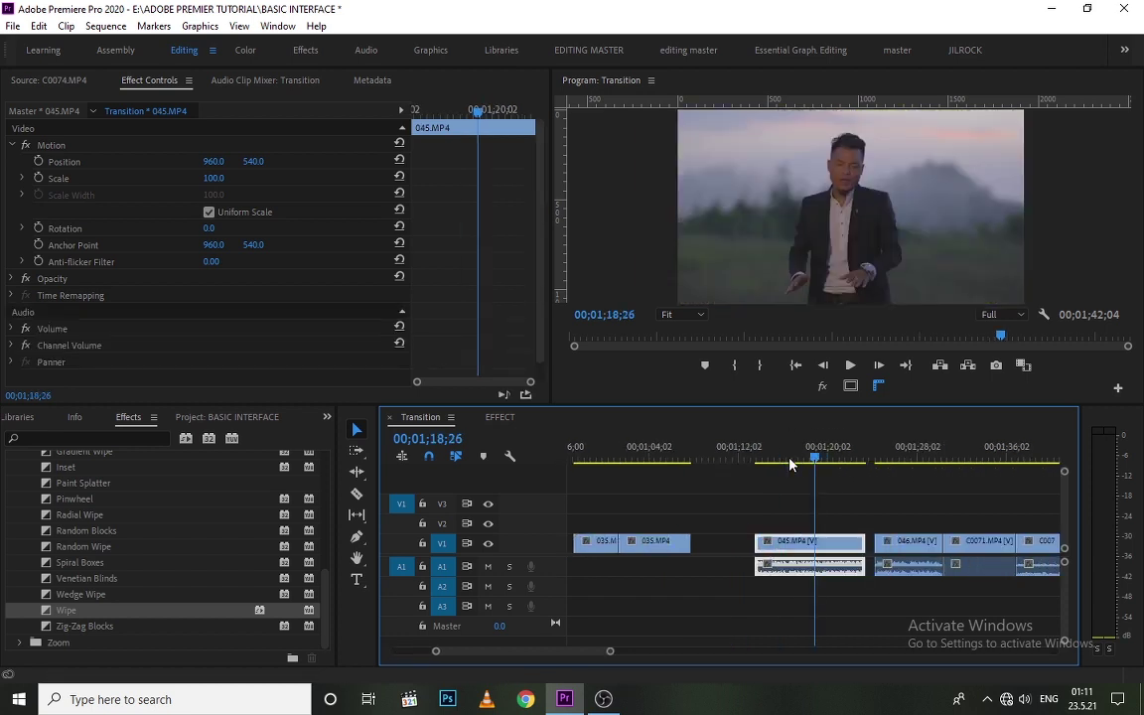
key("minus")
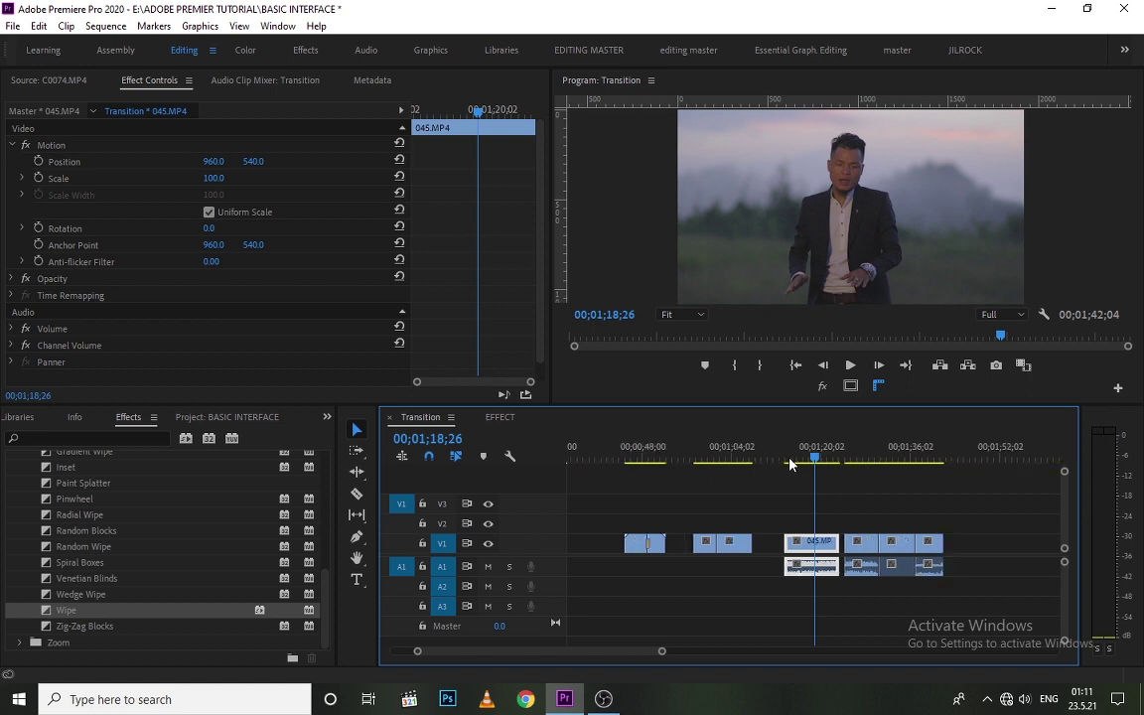
left_click(845, 457)
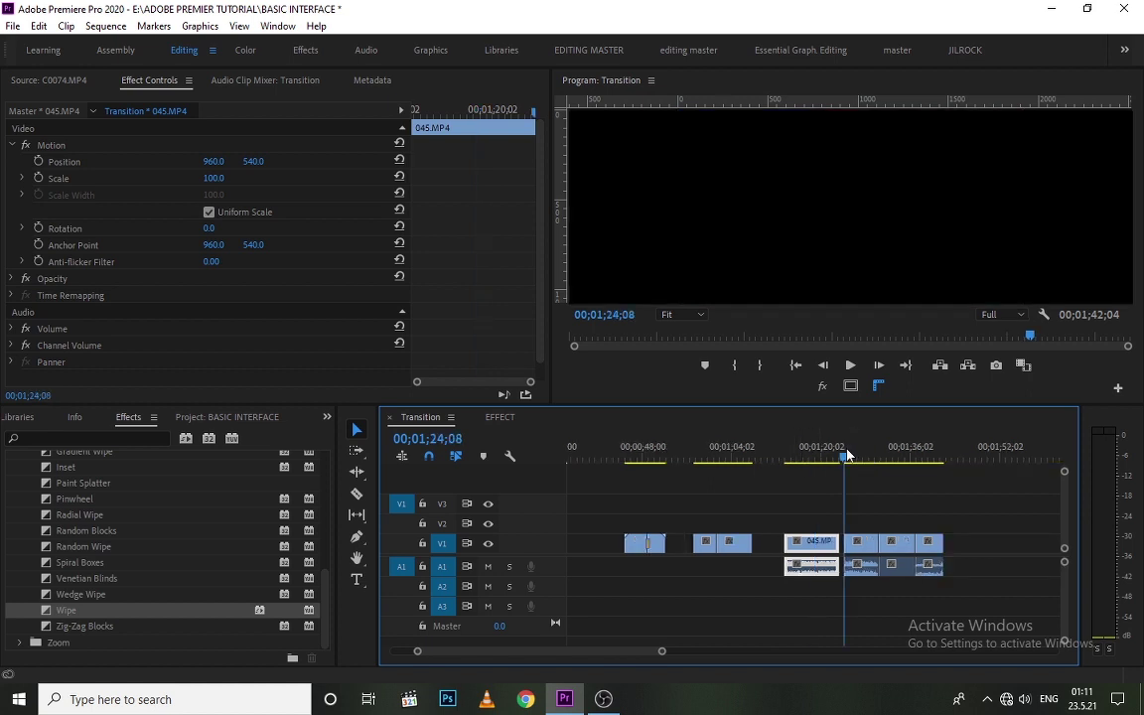
Select the C0071.MP4 clip and expand the Audio 1 track to show its waveforms
left_click(902, 510)
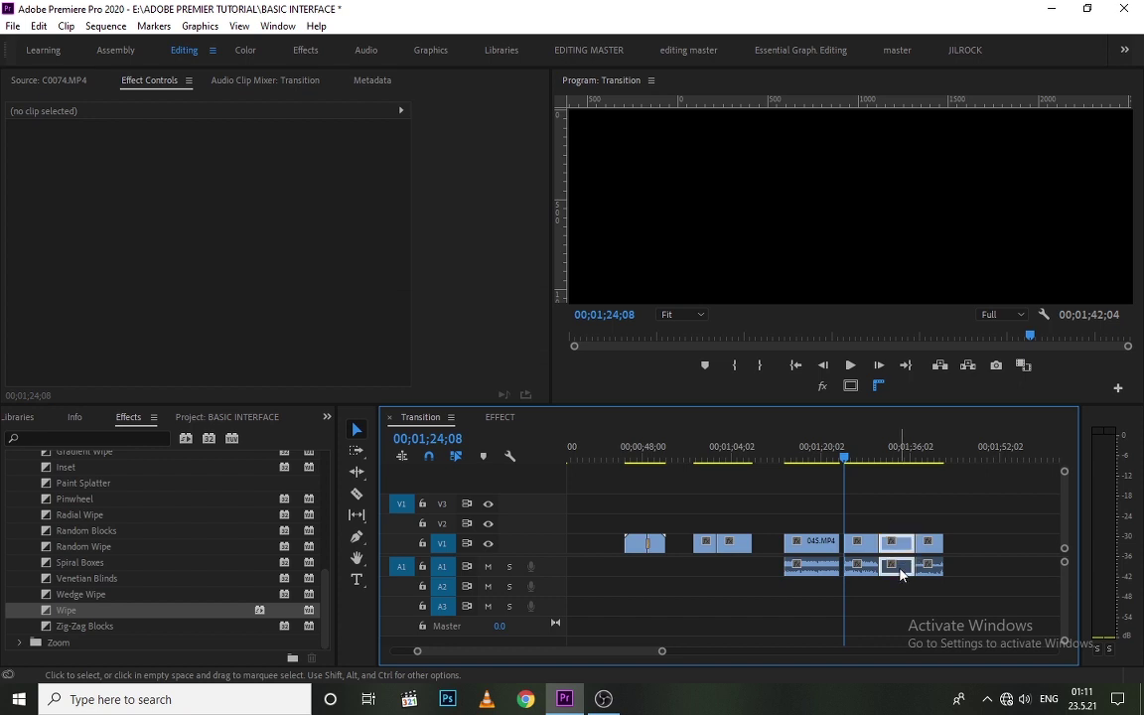
left_click(902, 574)
scroll(910, 551, "up", 2)
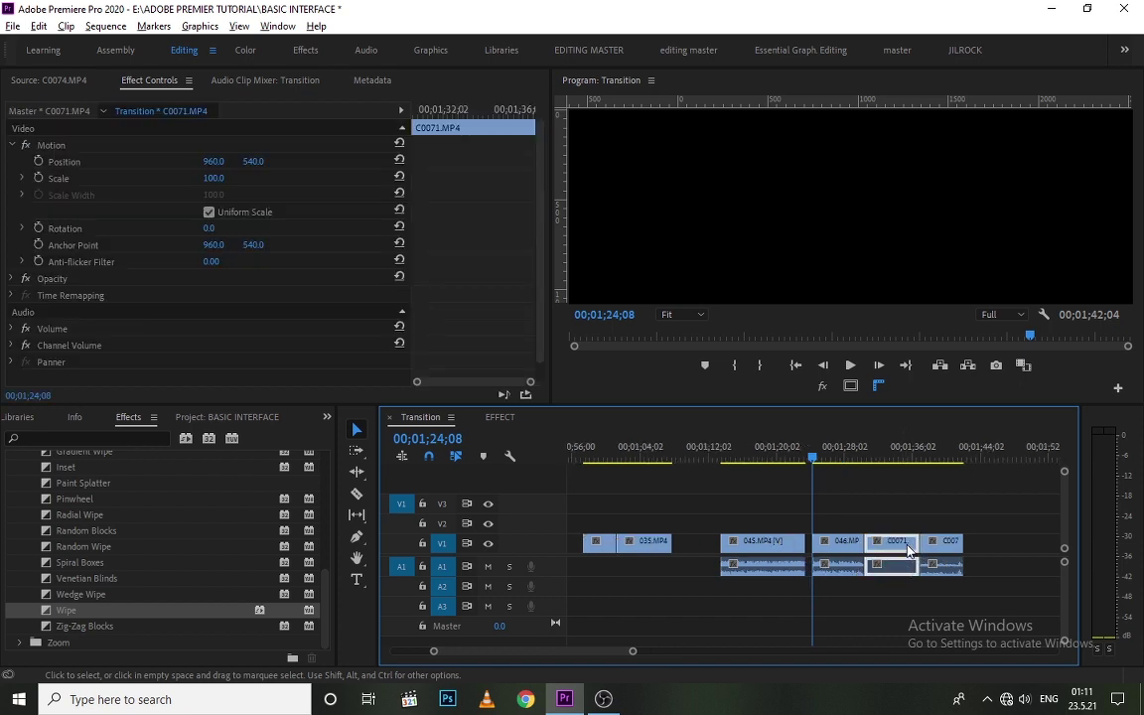
double_click(563, 578)
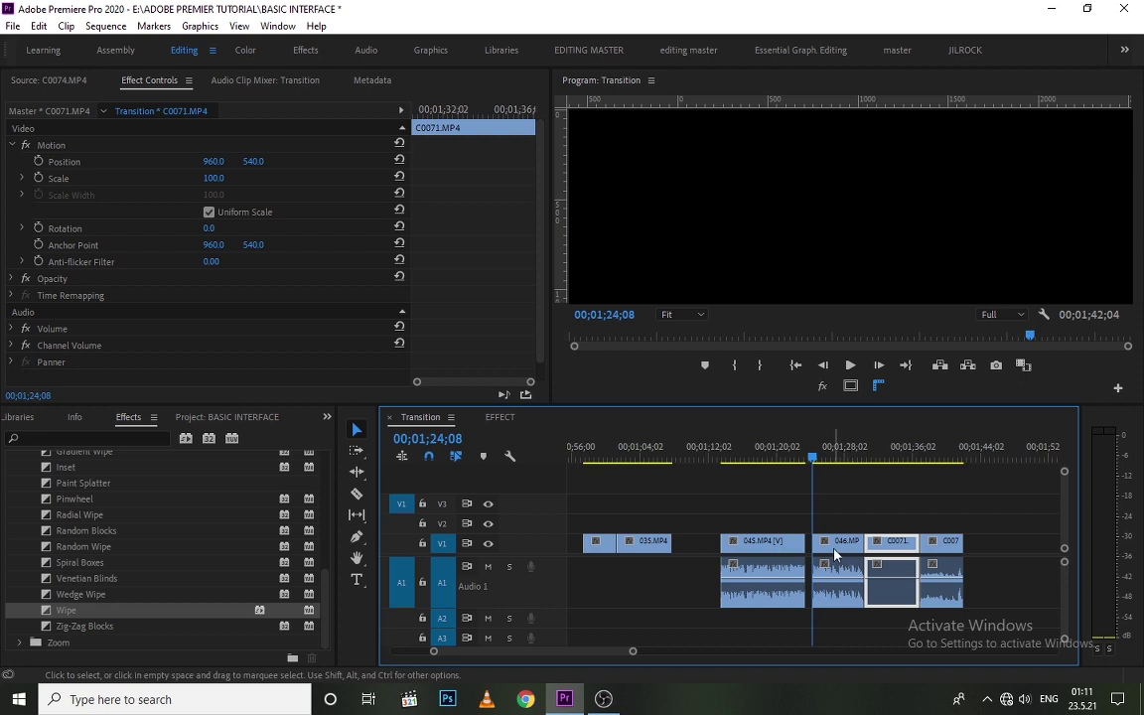
Play back the 046.MP4, C0071.MP4 and C0074.MP4 clips from 00;01;24;08 to 00;01;39;06 and clear the clip selection
key("space")
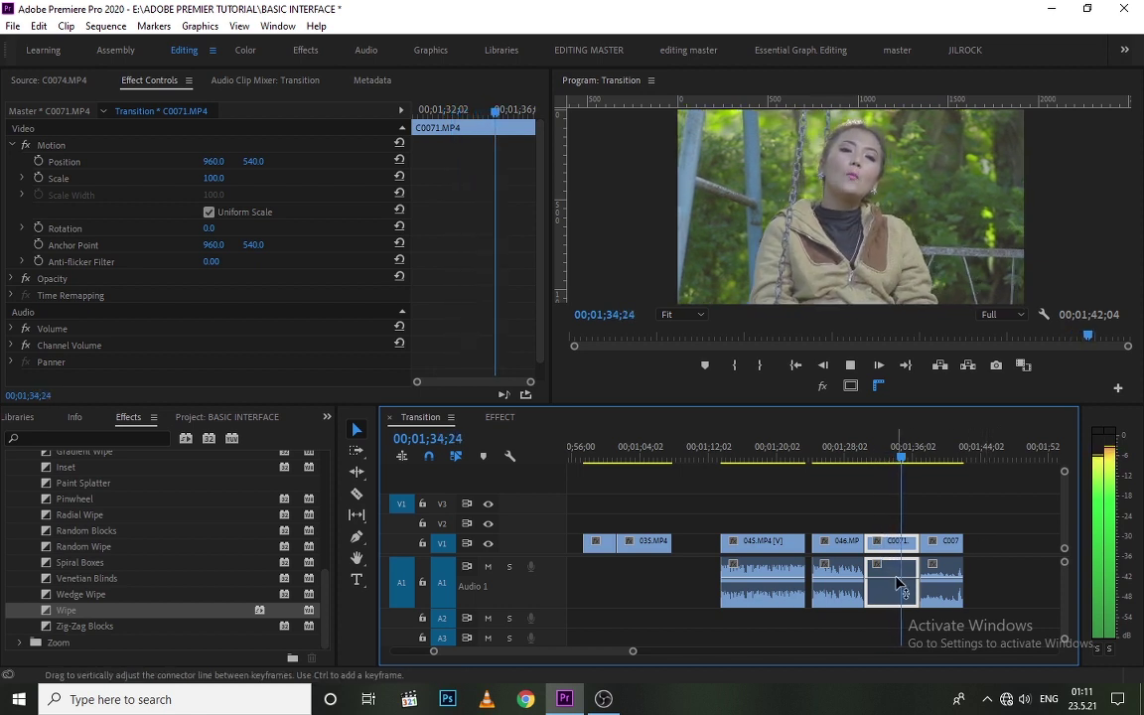
key("space")
left_click(1014, 604)
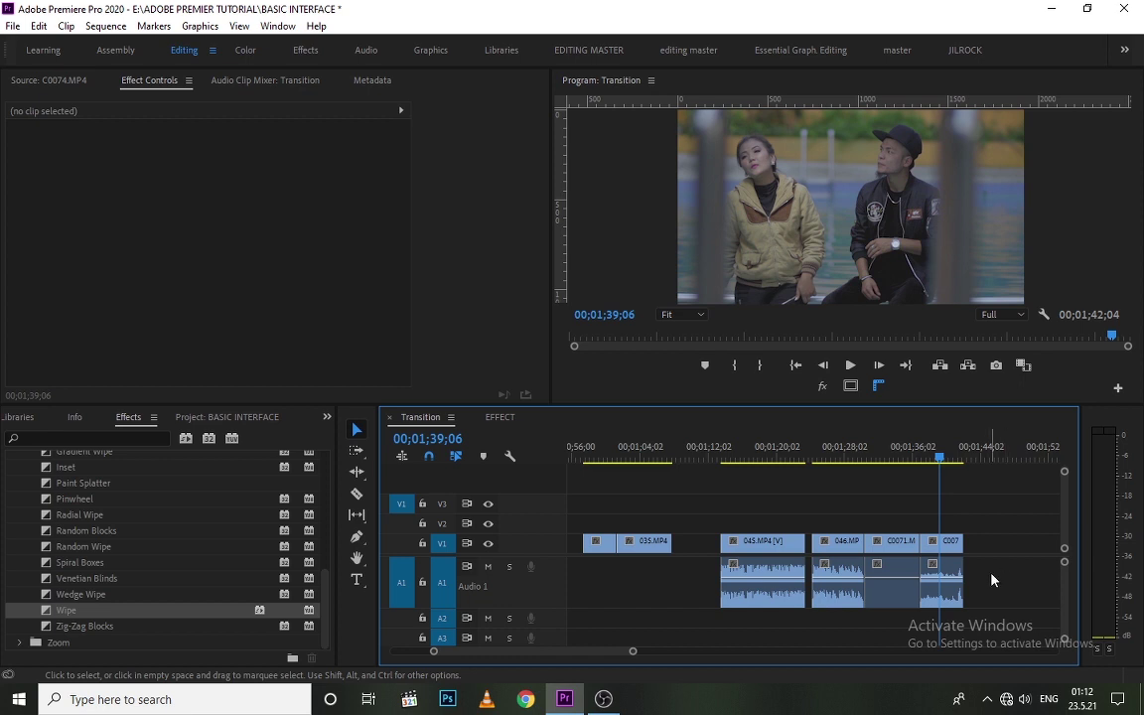
Select the 046.MP4, C0071.MP4 and C0074.MP4 clips together, scrub across them to 00;01;32;17, and deselect them
left_click_drag(1001, 572, 871, 588)
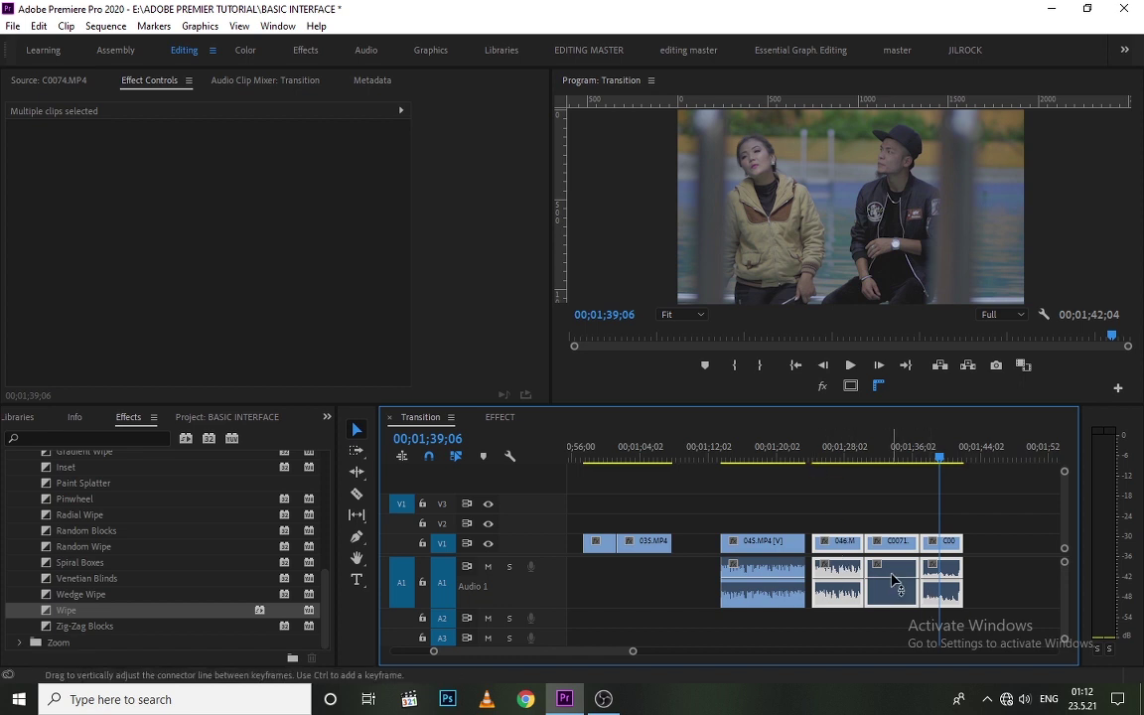
left_click_drag(840, 459, 883, 460)
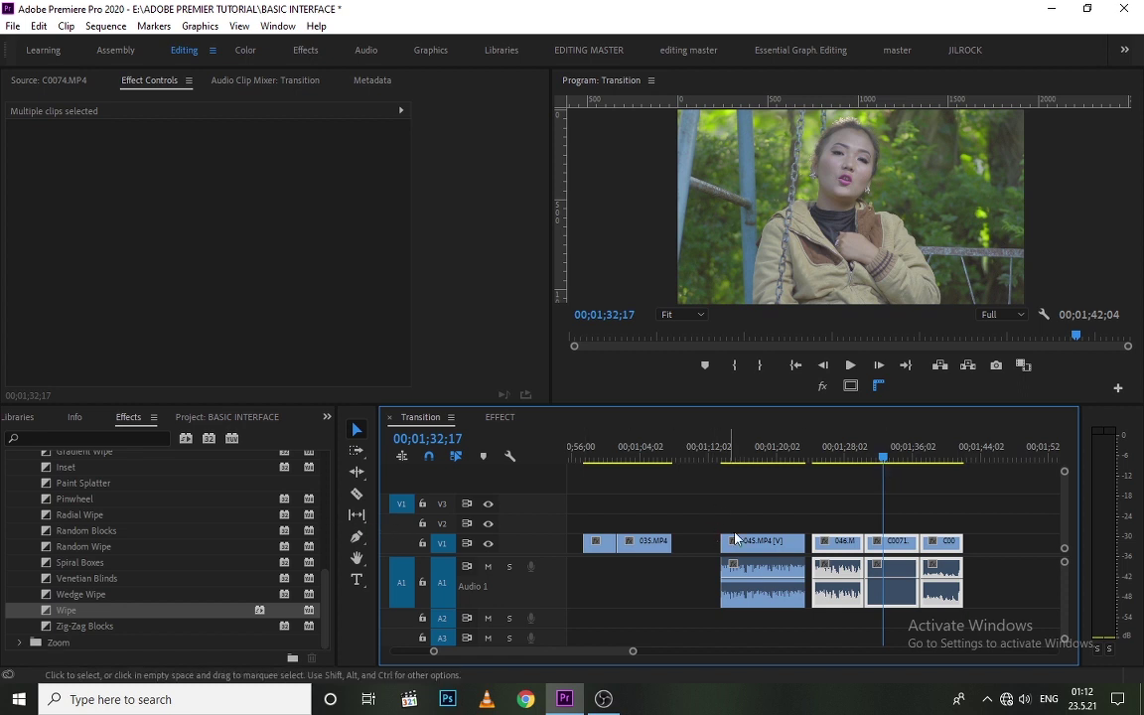
left_click(957, 500)
key("=")
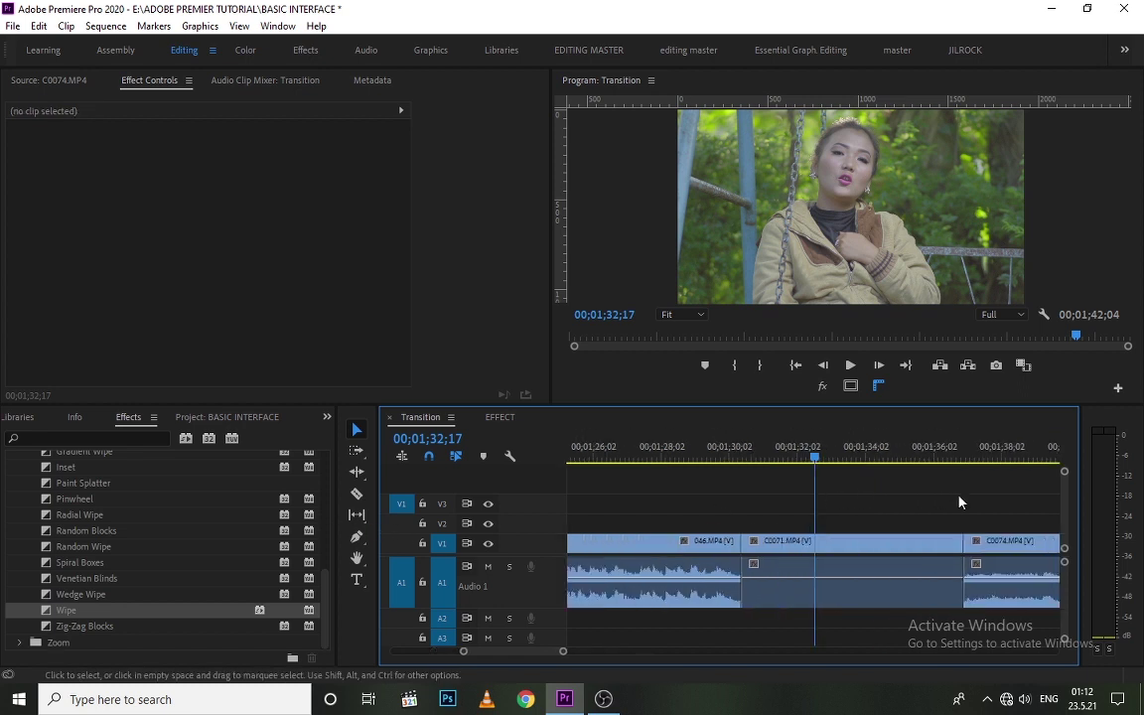
key("-")
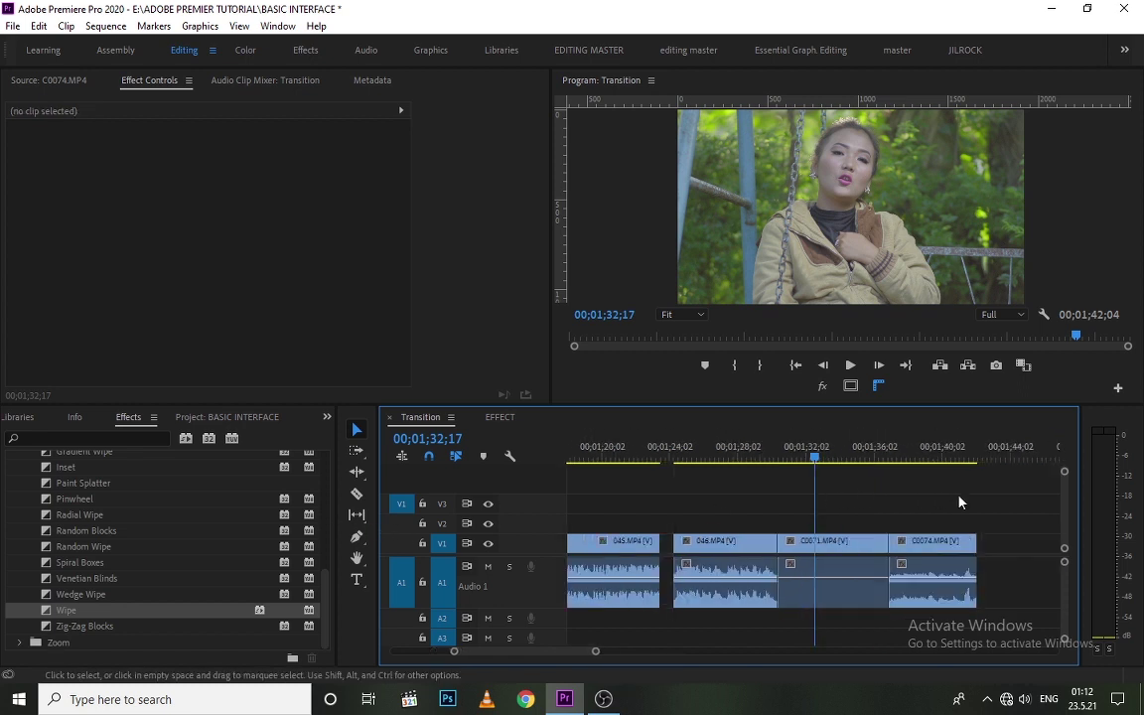
Play the opening of the 046.MP4 clip to hear its audio start, and return the playhead to 00;01;24;09
left_click(678, 462)
left_click_drag(678, 462, 680, 461)
key("=")
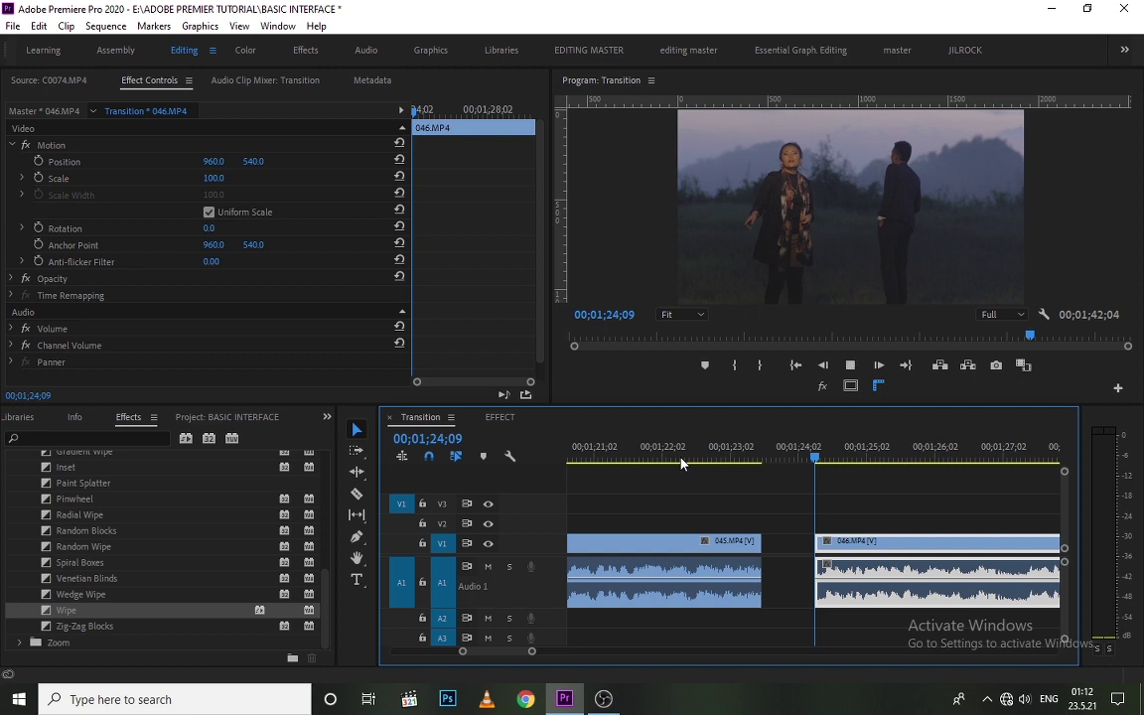
key("space")
key("space")
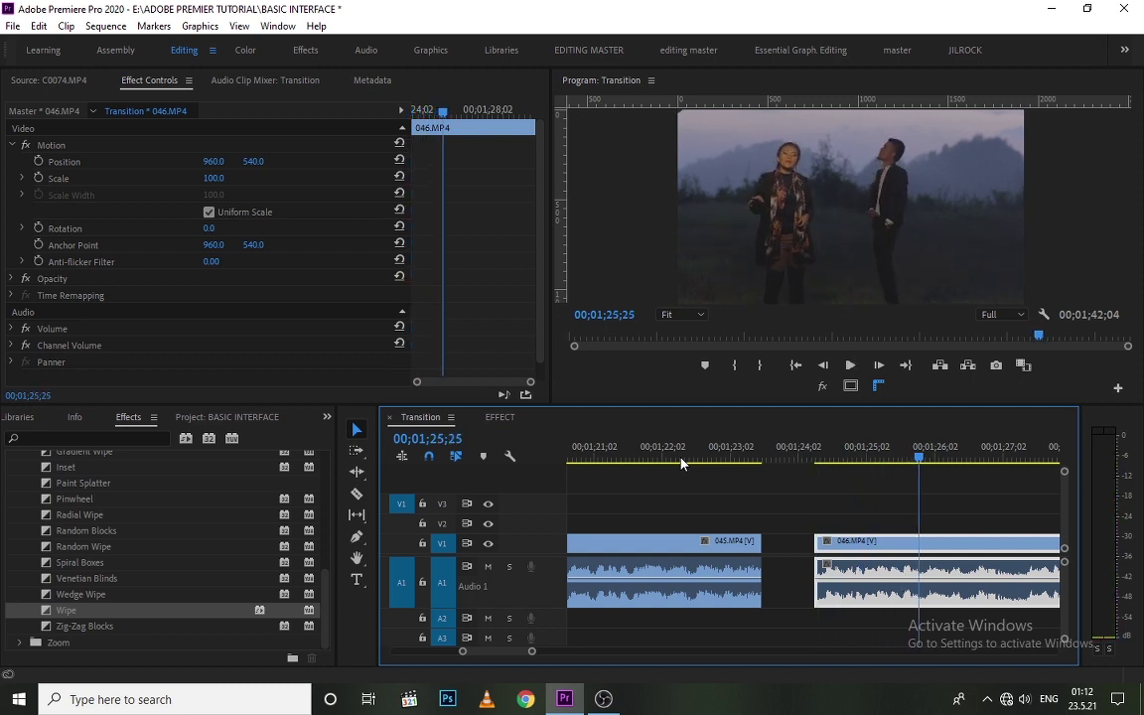
key("Up")
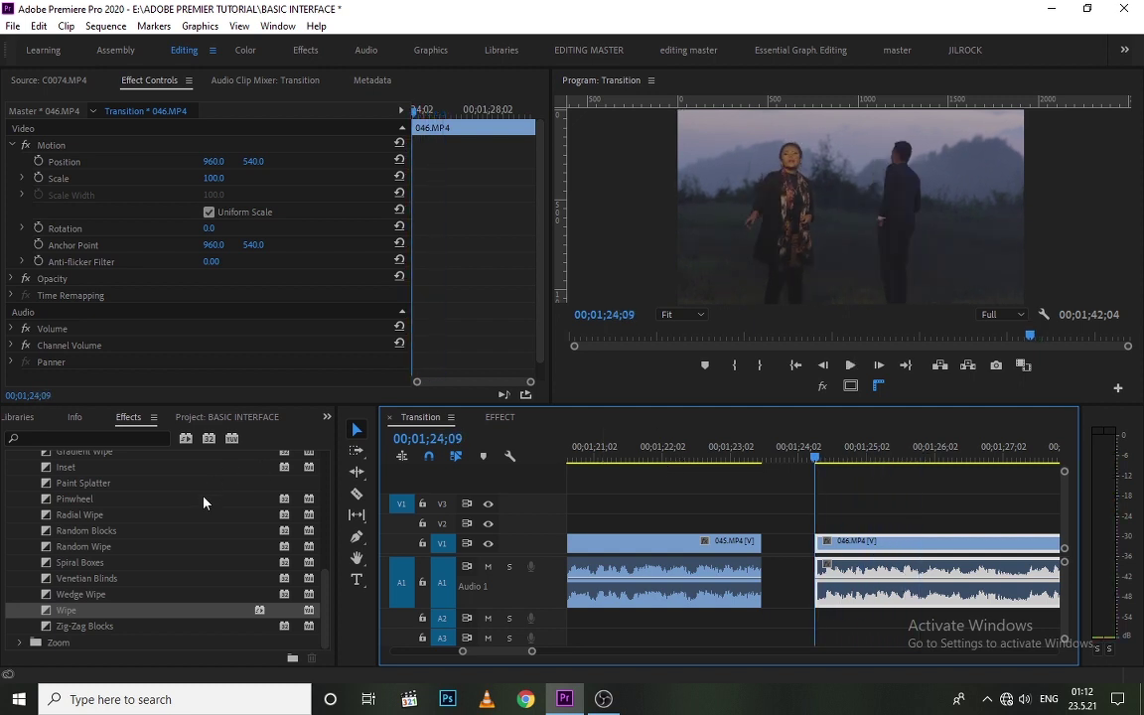
Collapse the Wipe and Video Transitions folders in the effects list
scroll(69, 487, "up", 4)
scroll(70, 487, "up", 1)
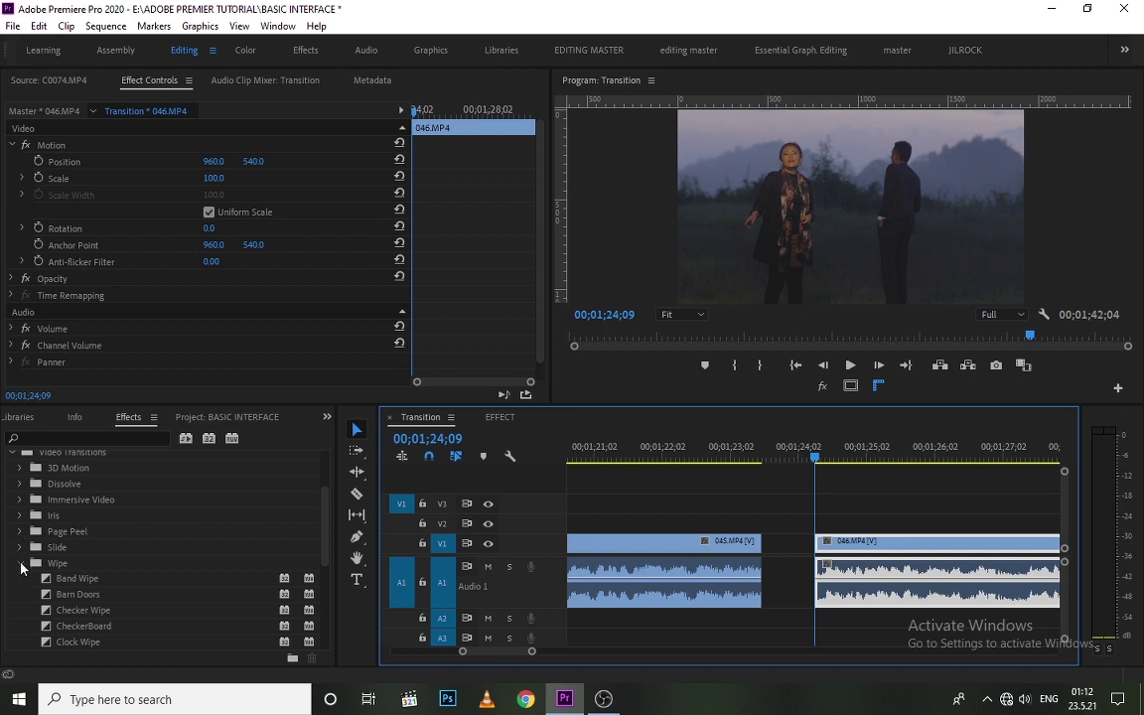
left_click(20, 563)
scroll(70, 491, "up", 2)
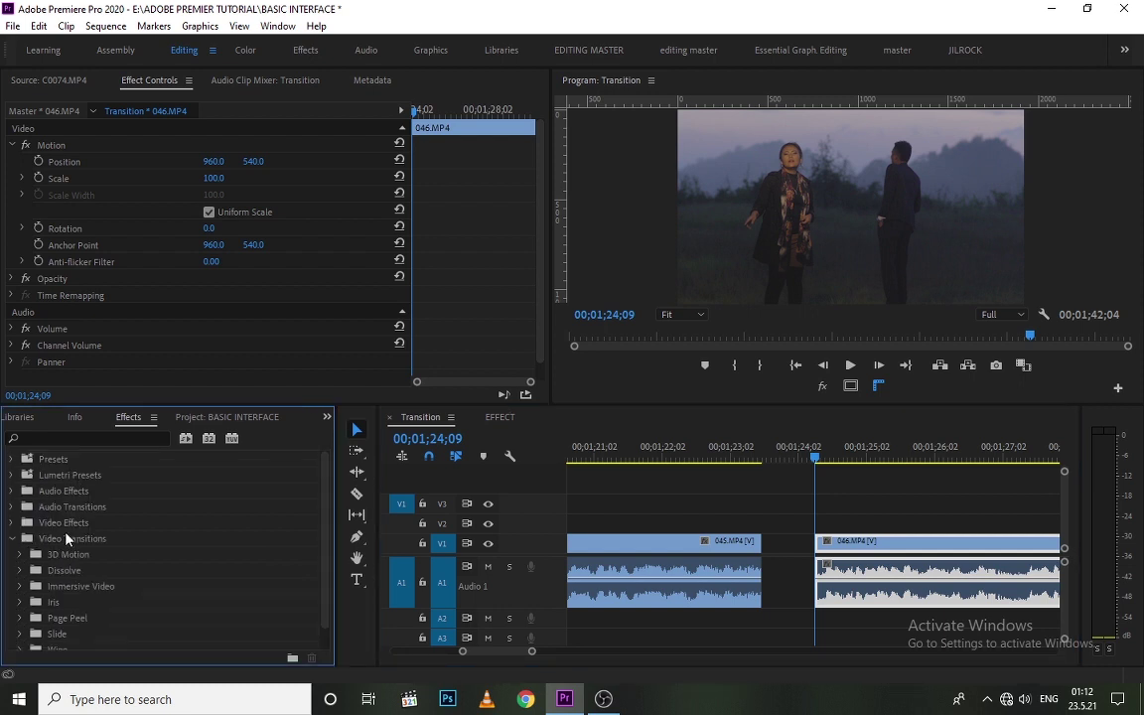
left_click(11, 538)
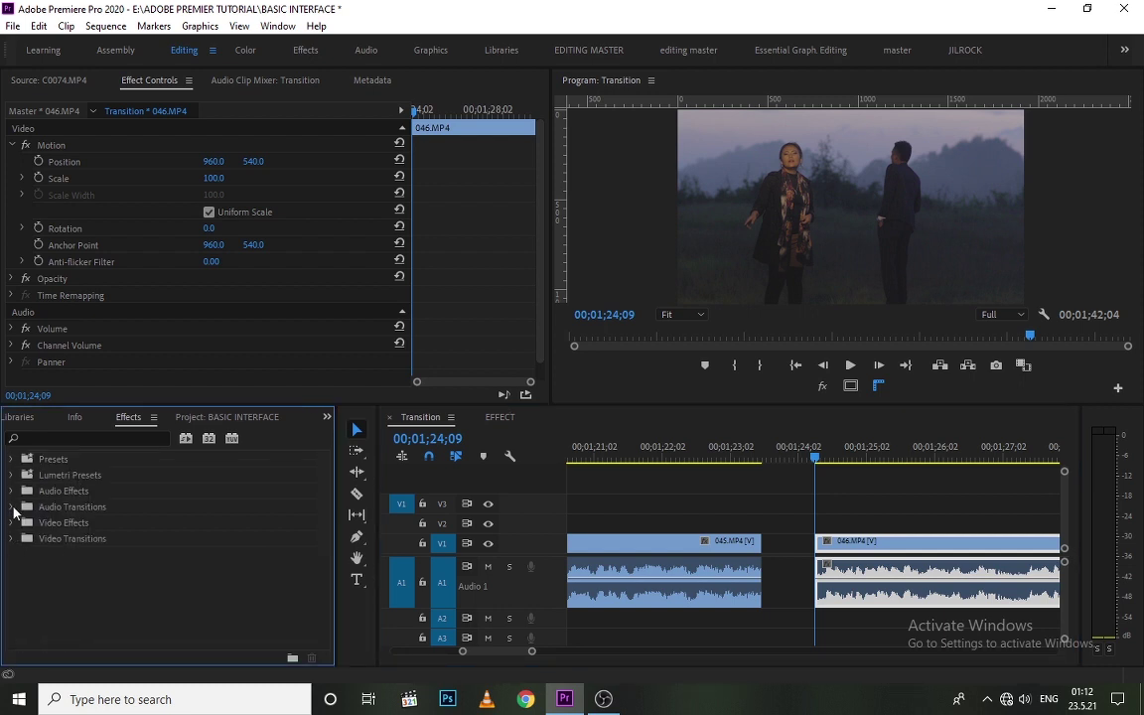
Apply the Constant Power audio crossfade to the start of the 046.MP4 audio and play it back
left_click(12, 507)
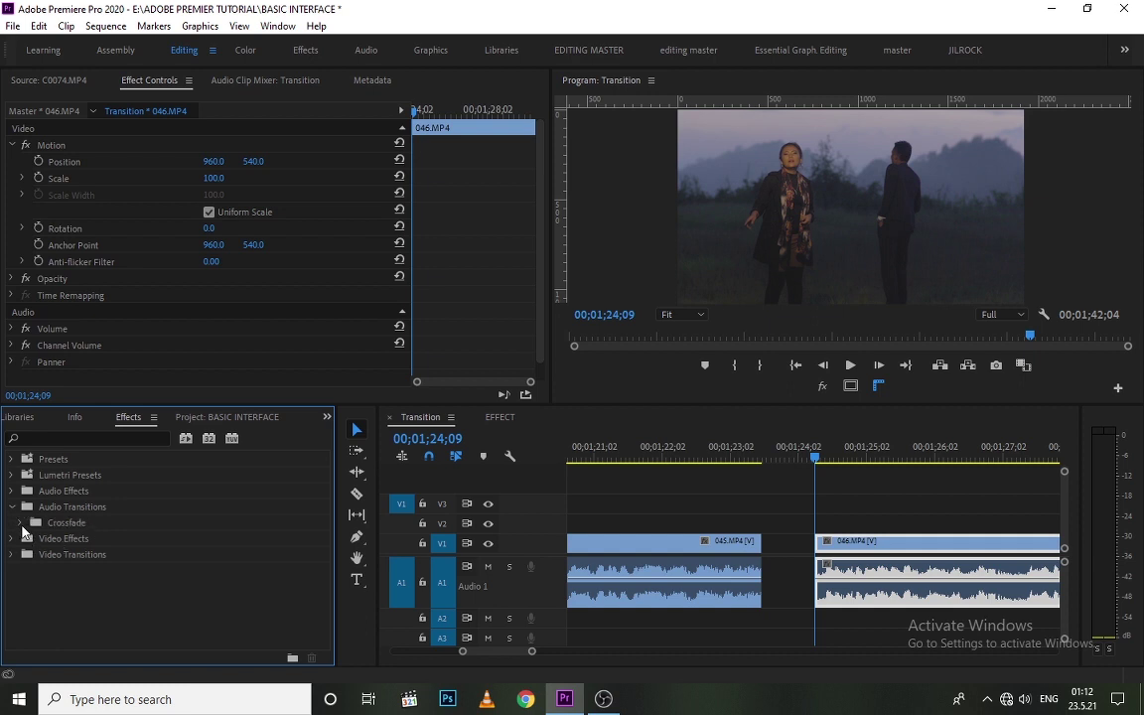
left_click(21, 523)
left_click_drag(51, 559, 831, 596)
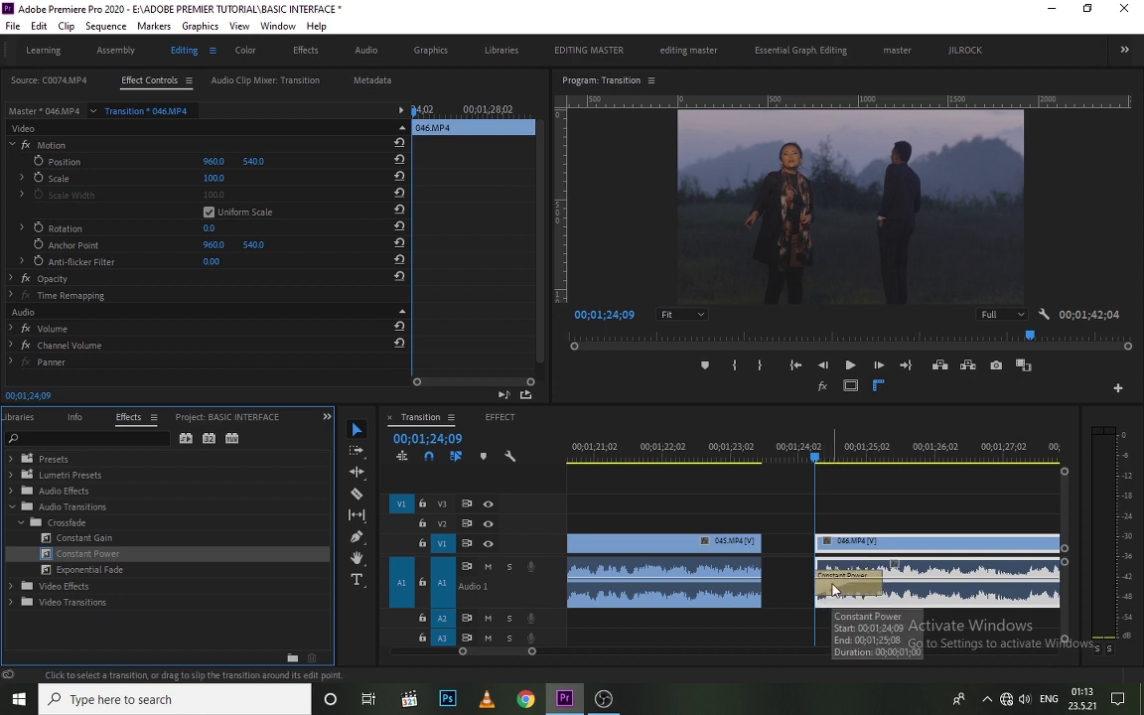
key("space")
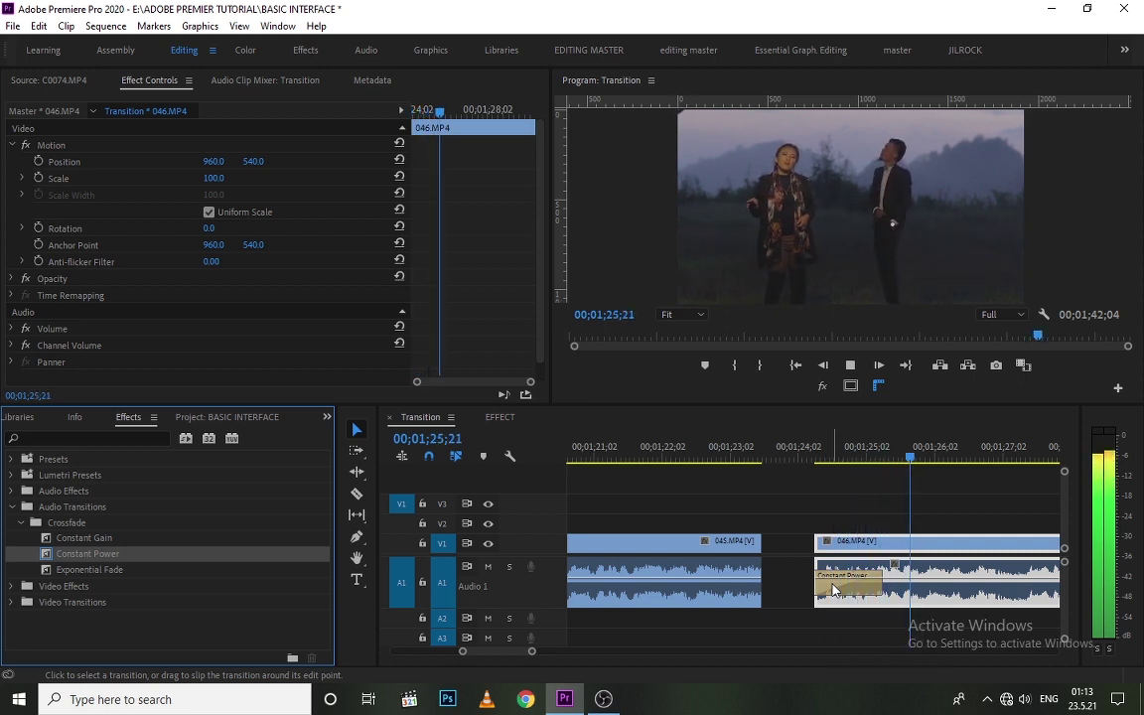
Apply the Constant Gain audio crossfade at the cut between the 046.MP4 and C0071.MP4 audio
key("minus")
key("minus")
key("minus")
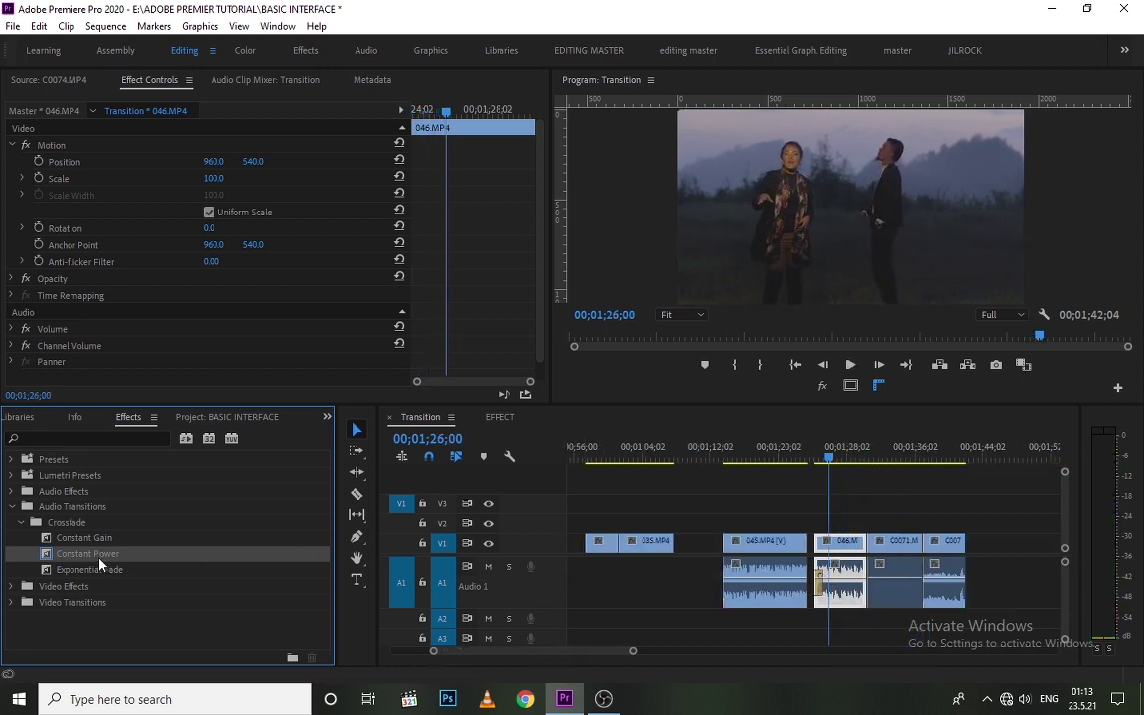
left_click_drag(95, 537, 878, 592)
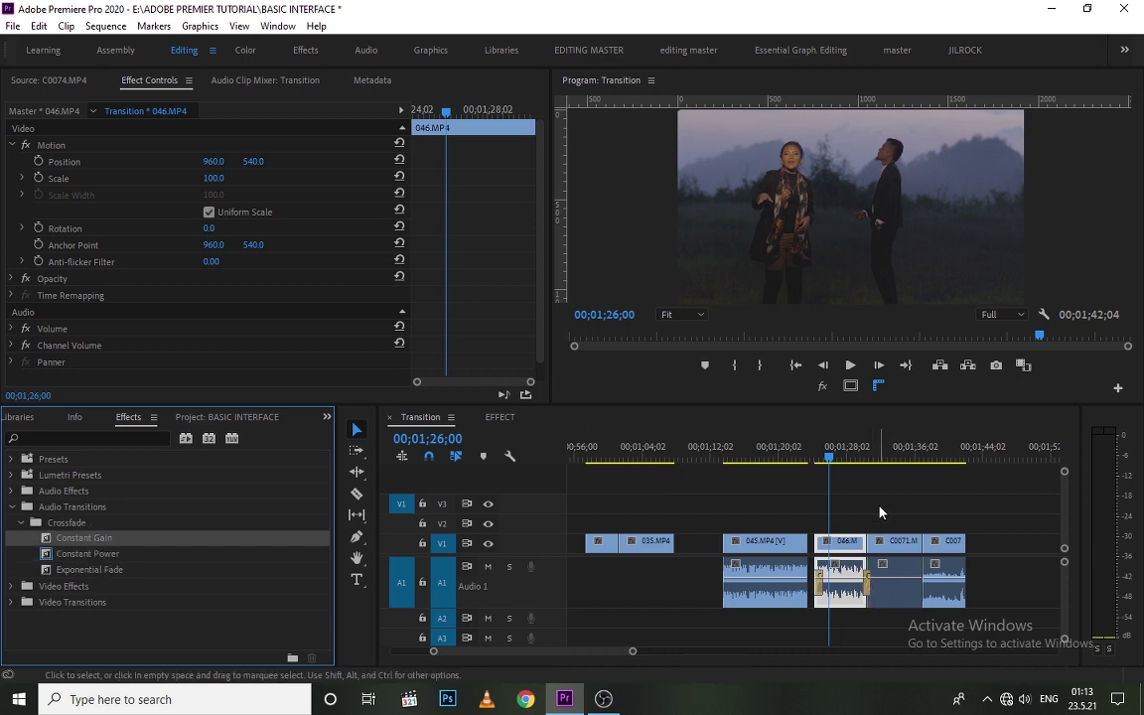
Play back the Constant Gain crossfade at the cut between the 046.MP4 and C0071.MP4 clips
left_click(860, 455)
key("equal")
key("equal")
key("equal")
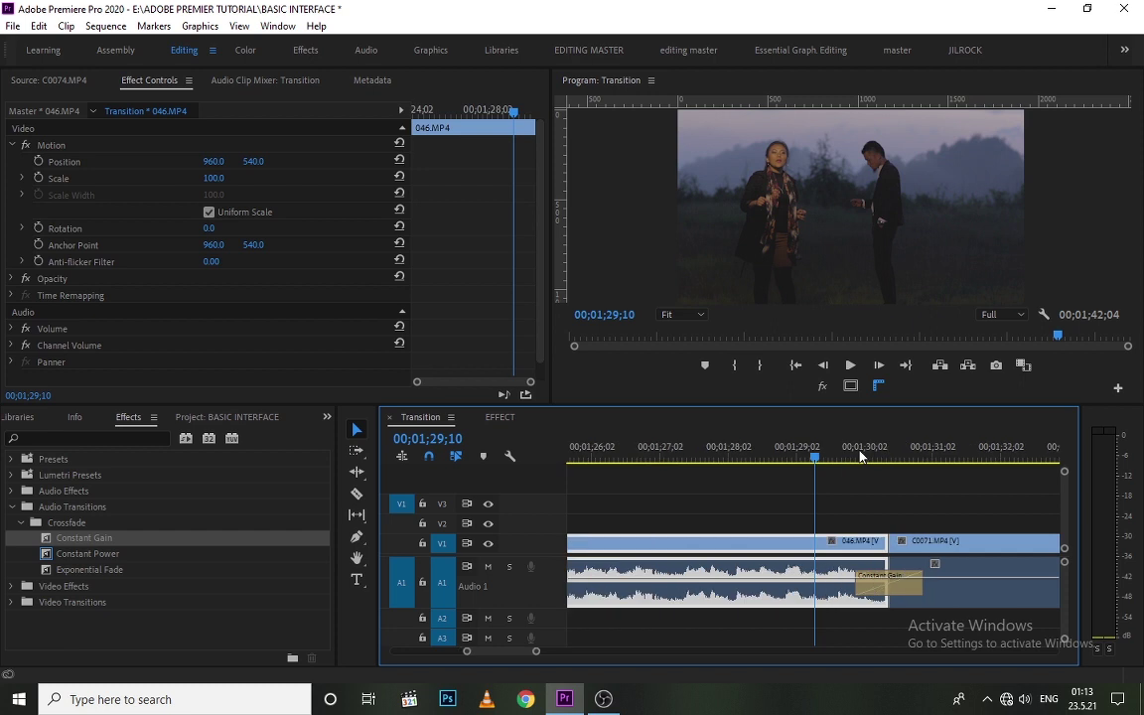
key("space")
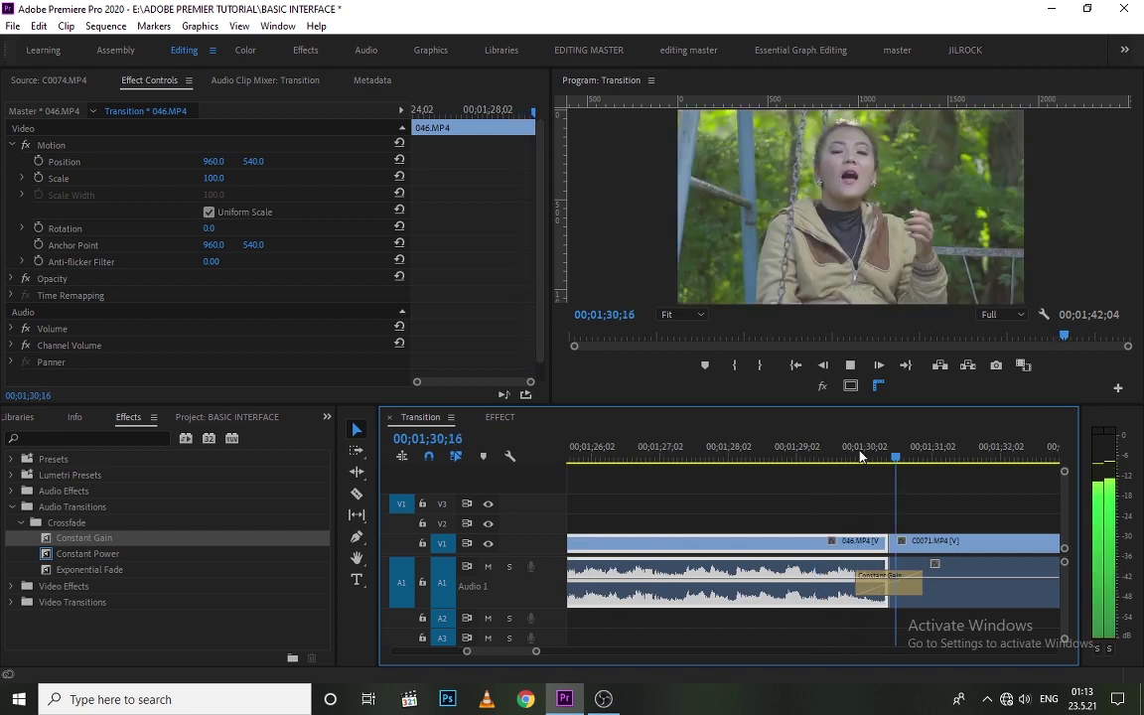
key("minus")
key("minus")
key("minus")
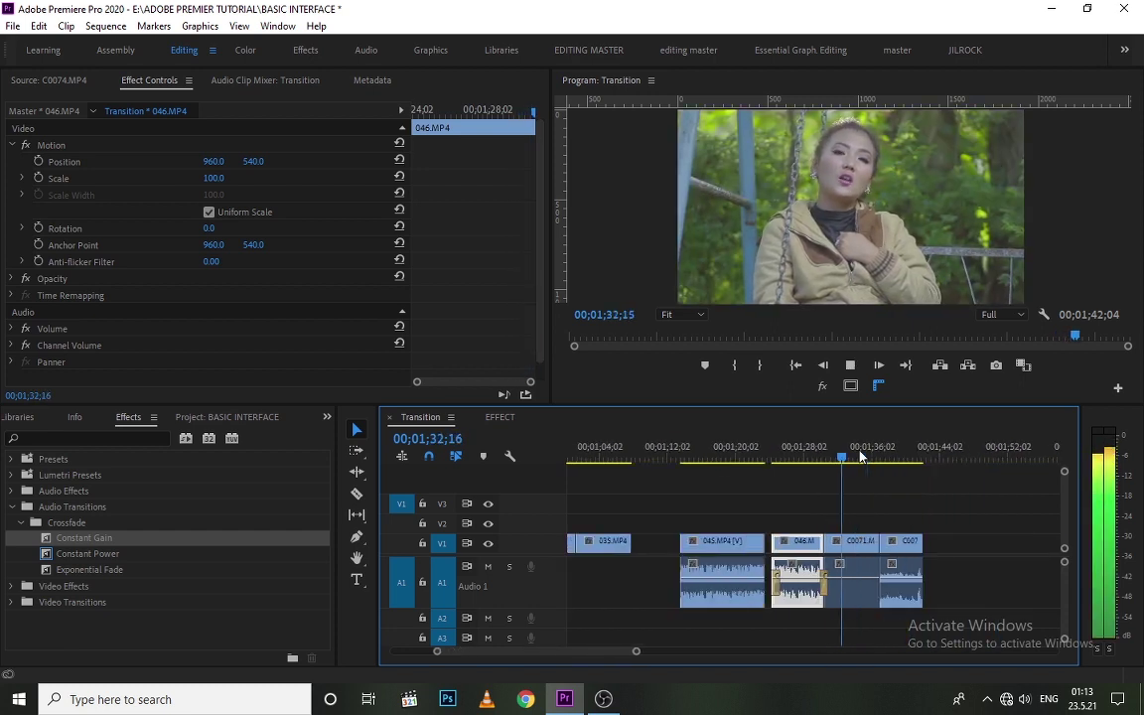
key("space")
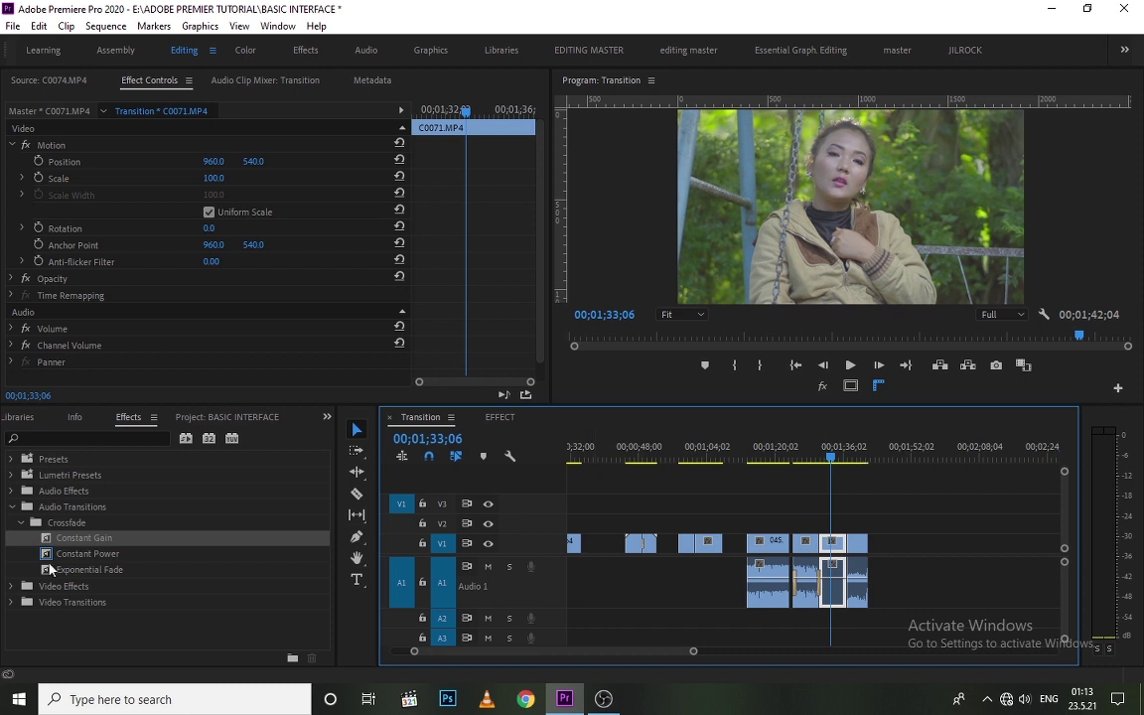
Apply the Exponential Fade audio crossfade to the end of the C0074.MP4 audio and play it back
left_click_drag(71, 571, 864, 594)
left_click(863, 457)
key("=")
key("=")
key("=")
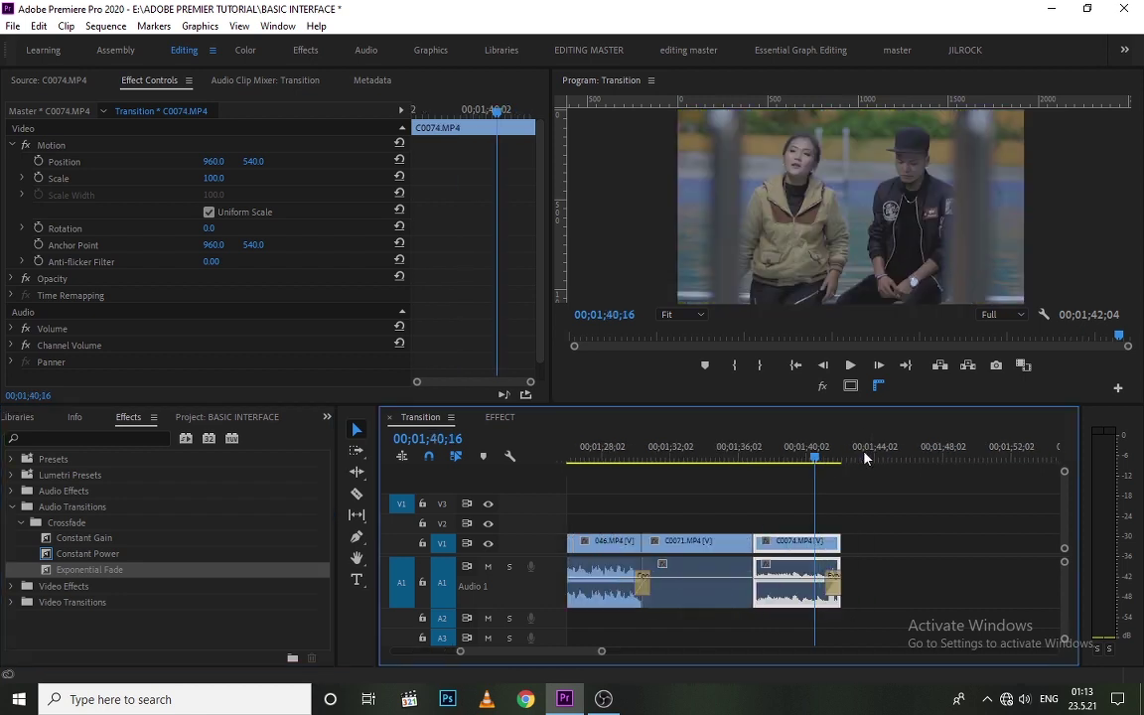
key("space")
key("space")
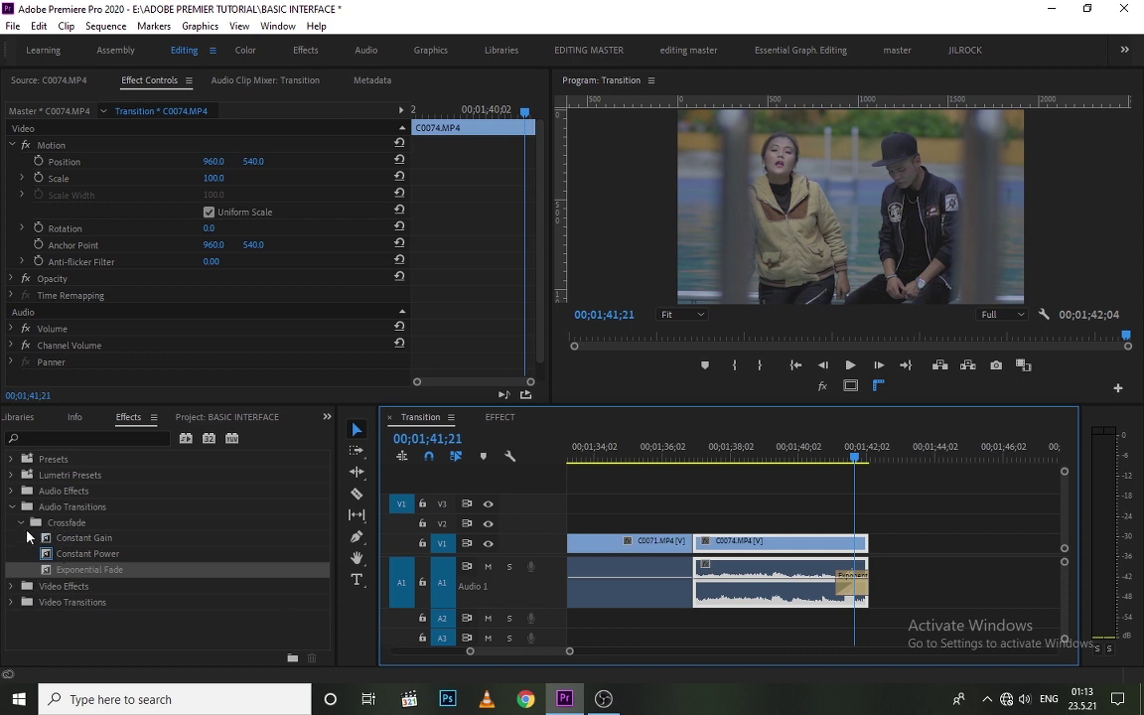
Apply the Dip to Black dissolve to the end of the C0074.MP4 video and play it back from 00;01;39;24
left_click(12, 506)
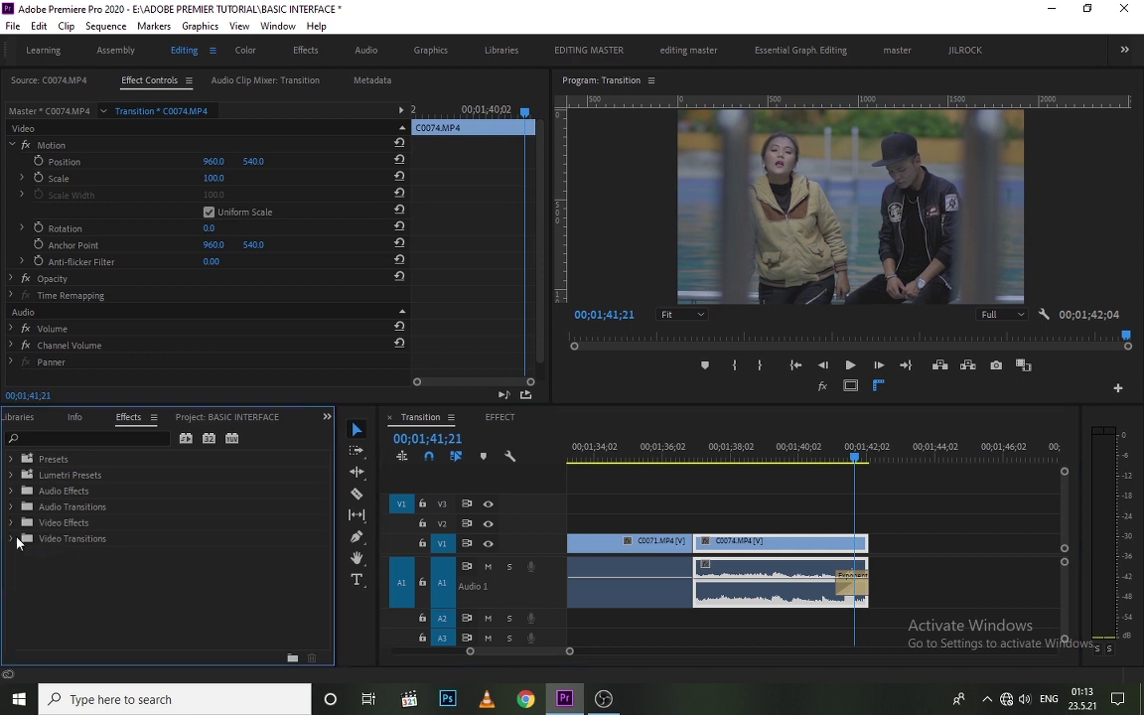
left_click(12, 538)
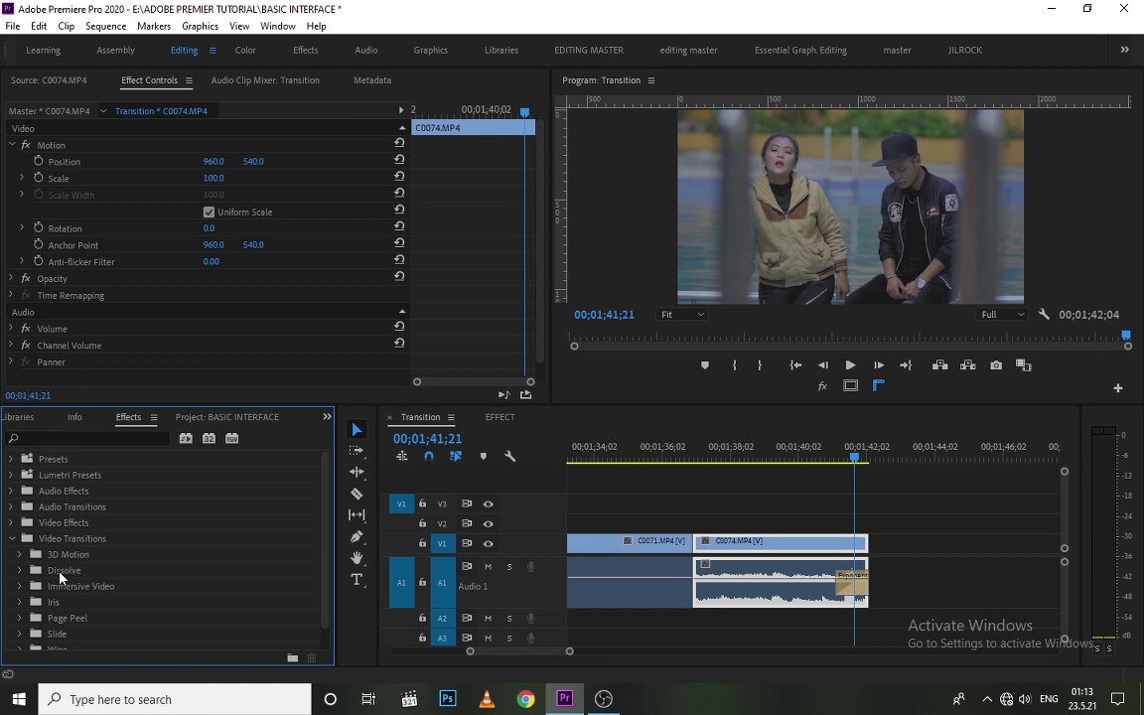
left_click(20, 571)
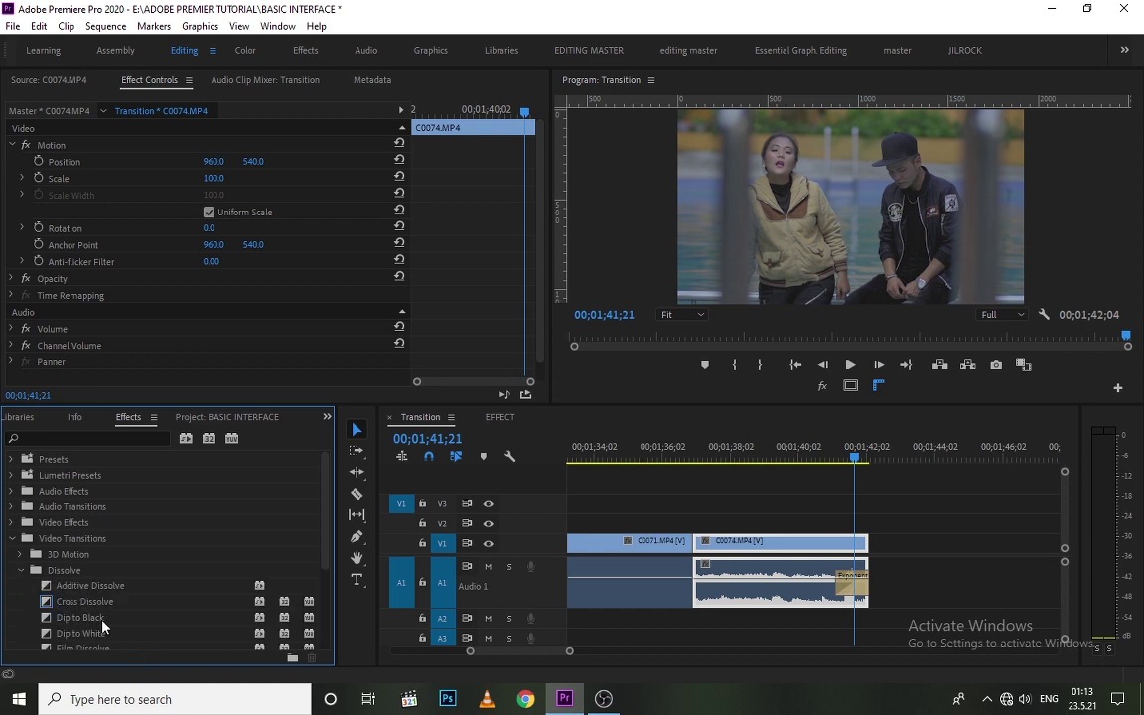
scroll(100, 617, "down", 1)
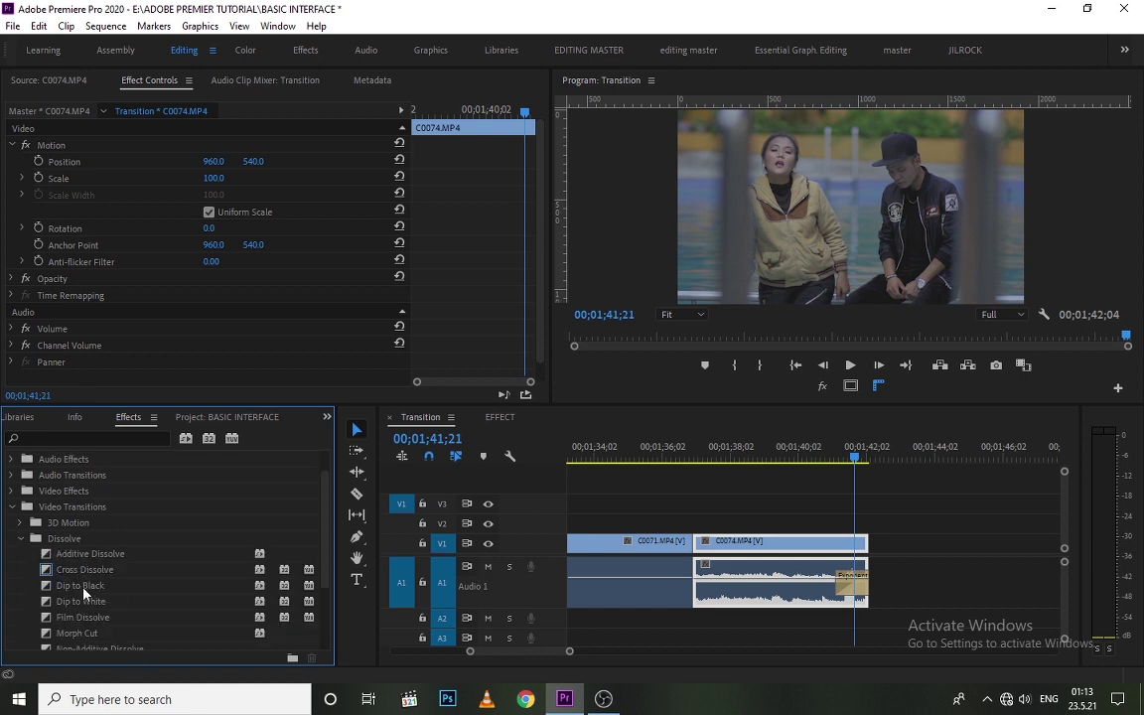
left_click_drag(86, 593, 866, 549)
left_click_drag(800, 457, 791, 457)
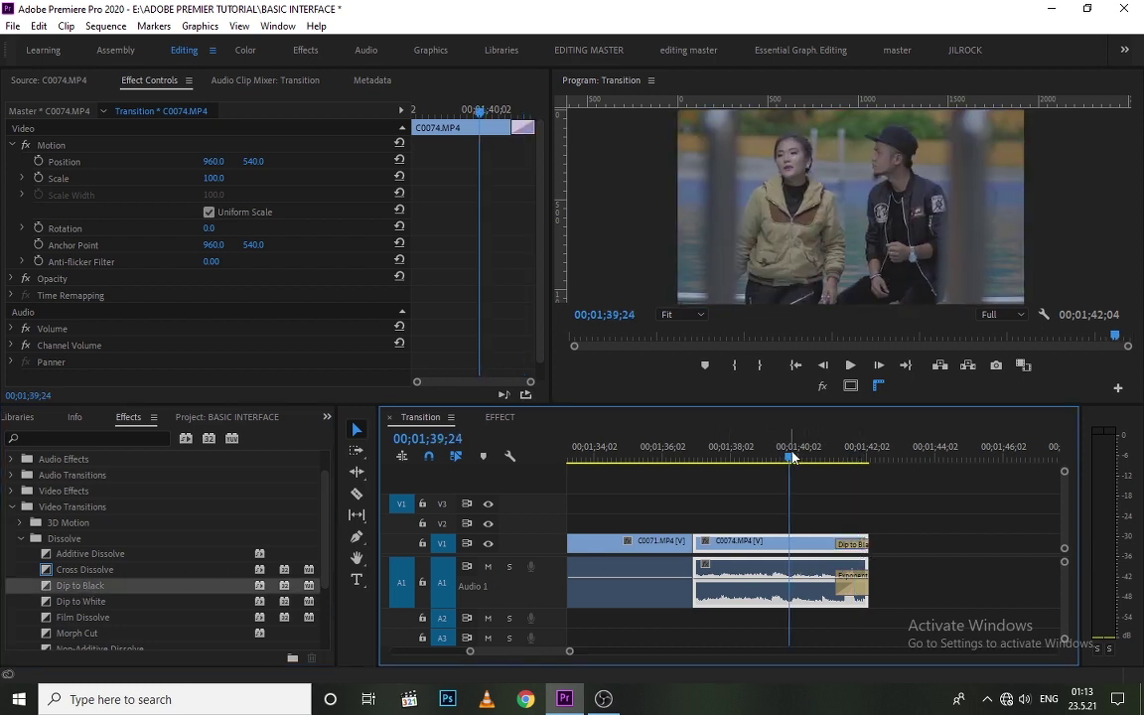
key("space")
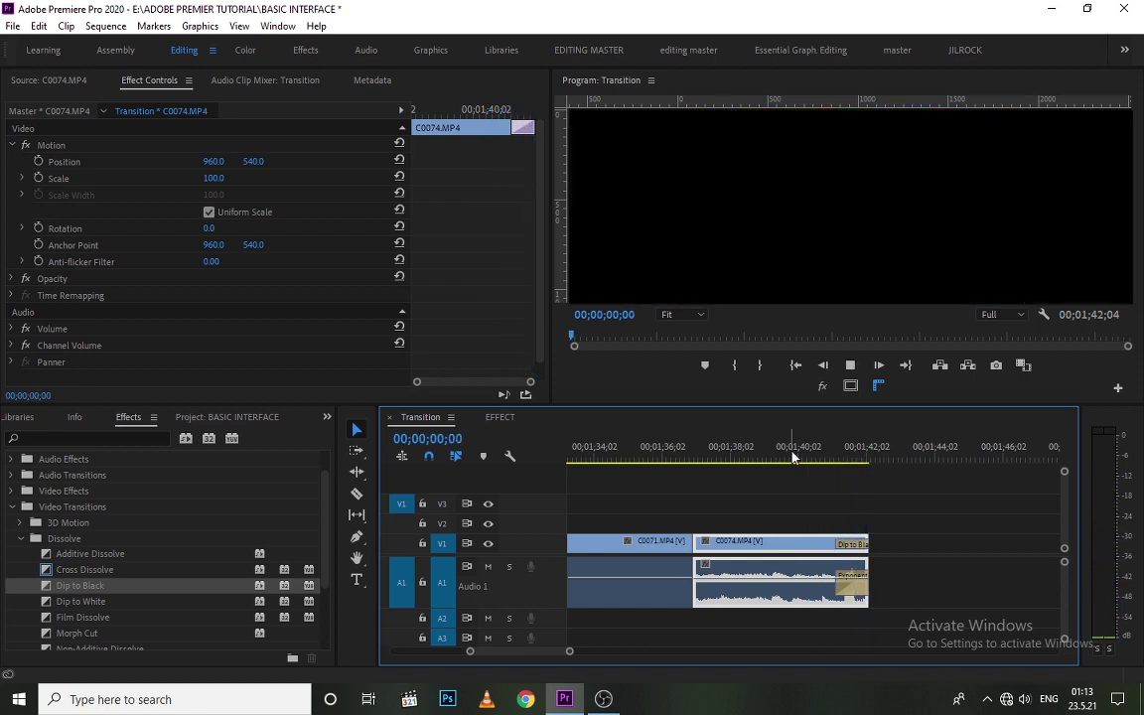
Bring the playhead to the start of the MARY KAL RI TUR.mp4 clip and maximize the Program monitor
key("backslash")
left_click(615, 458)
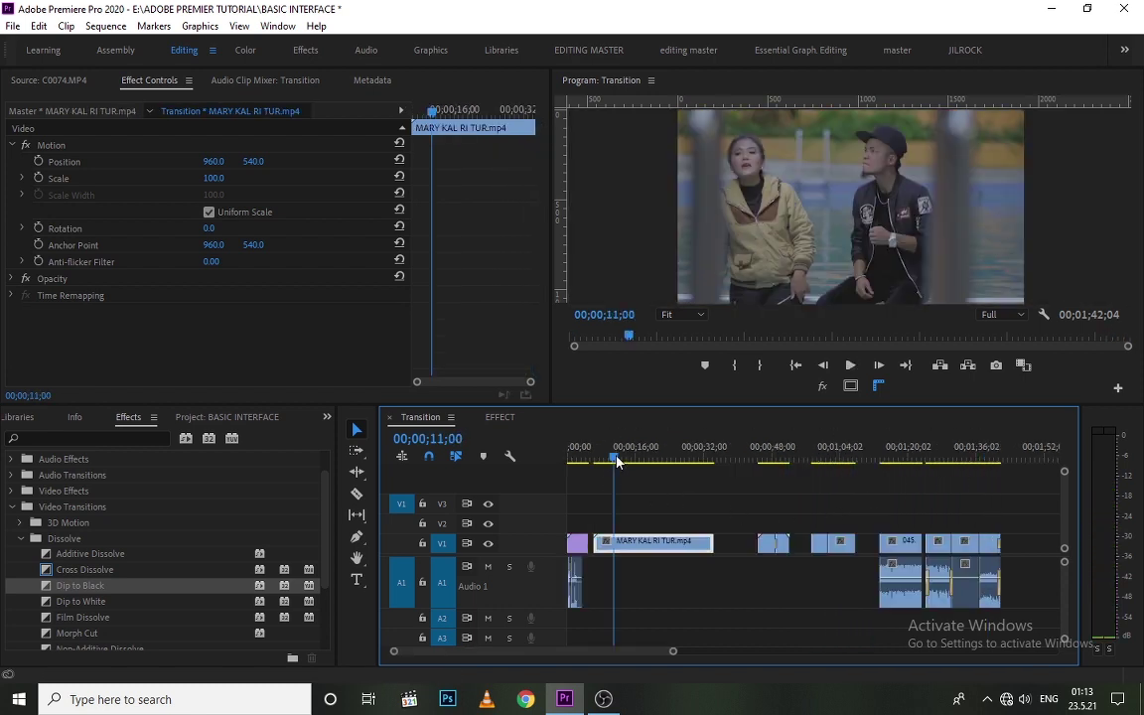
left_click_drag(615, 458, 596, 458)
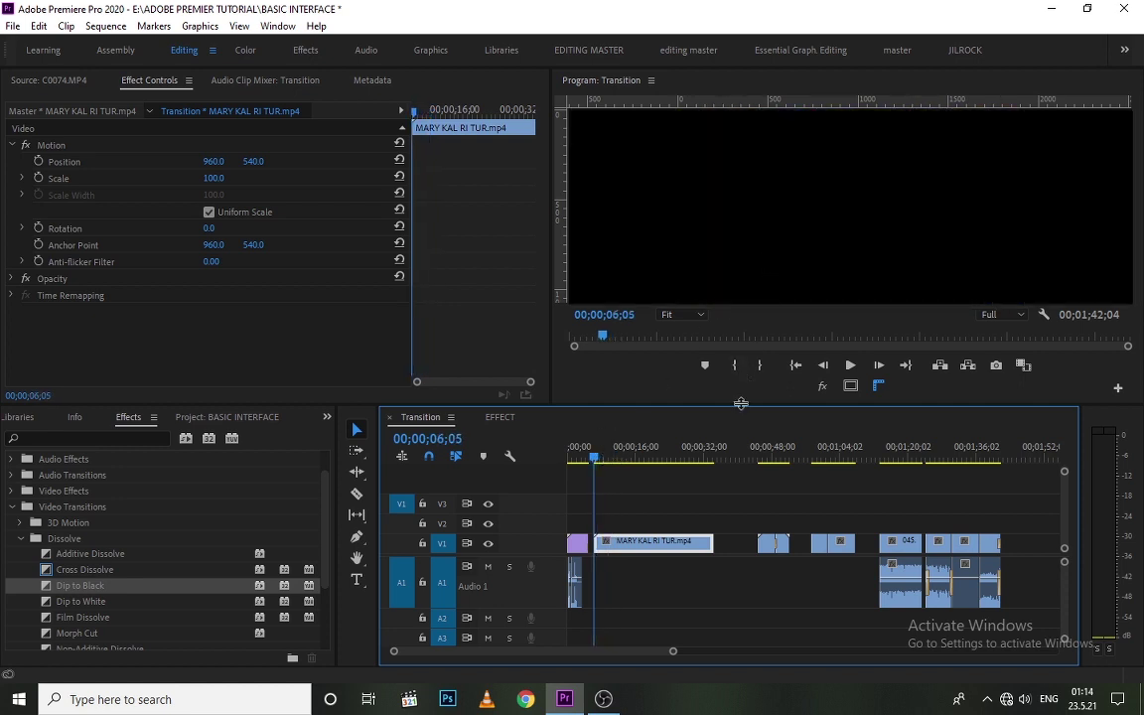
left_click(809, 185)
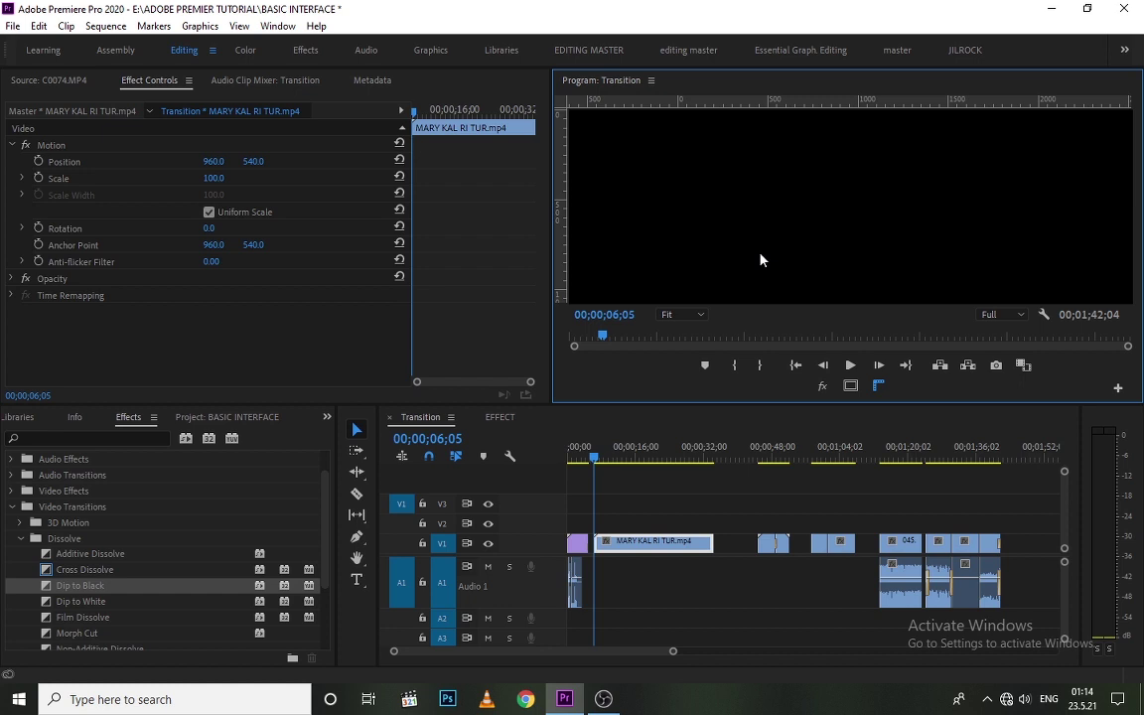
key("grave")
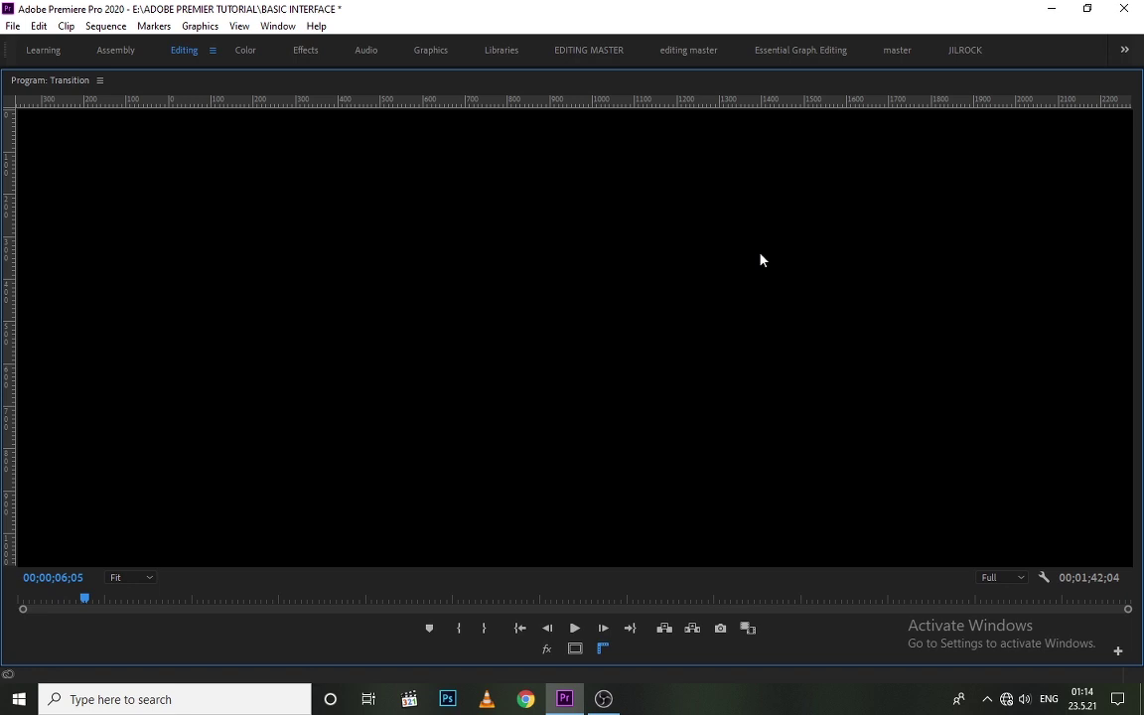
Play the MARY KAL RI TUR.mp4 clip enlarged, return to the sequence start and restore the normal workspace layout
key("space")
key("space")
key("Left")
key("Left")
key("Left")
key("Left")
key("Home")
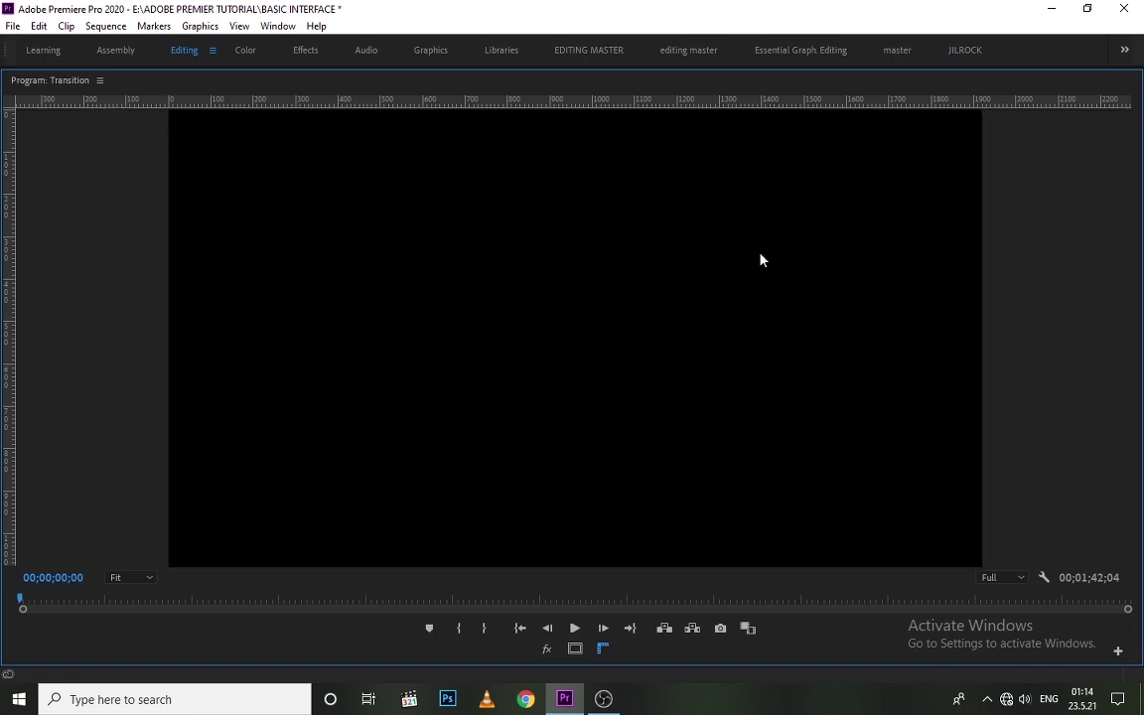
key("grave")
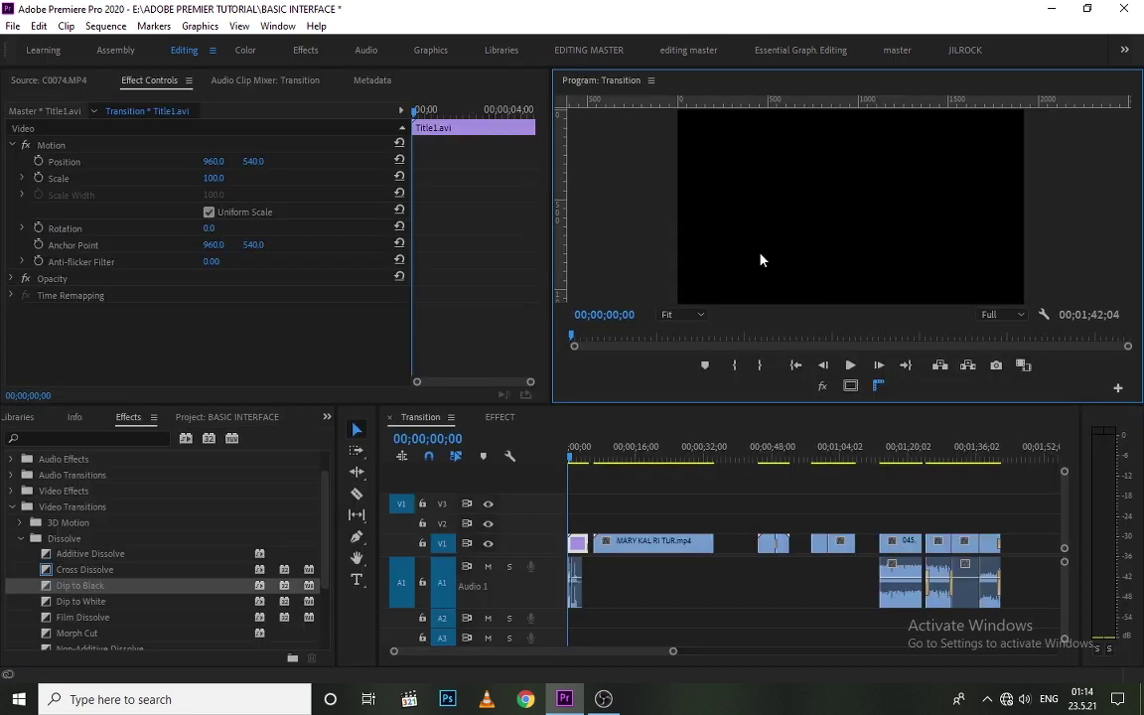
Scrub through the MARY KAL RI TUR.mp4 clip from start to end to examine how its shots are cut together
left_click(594, 459)
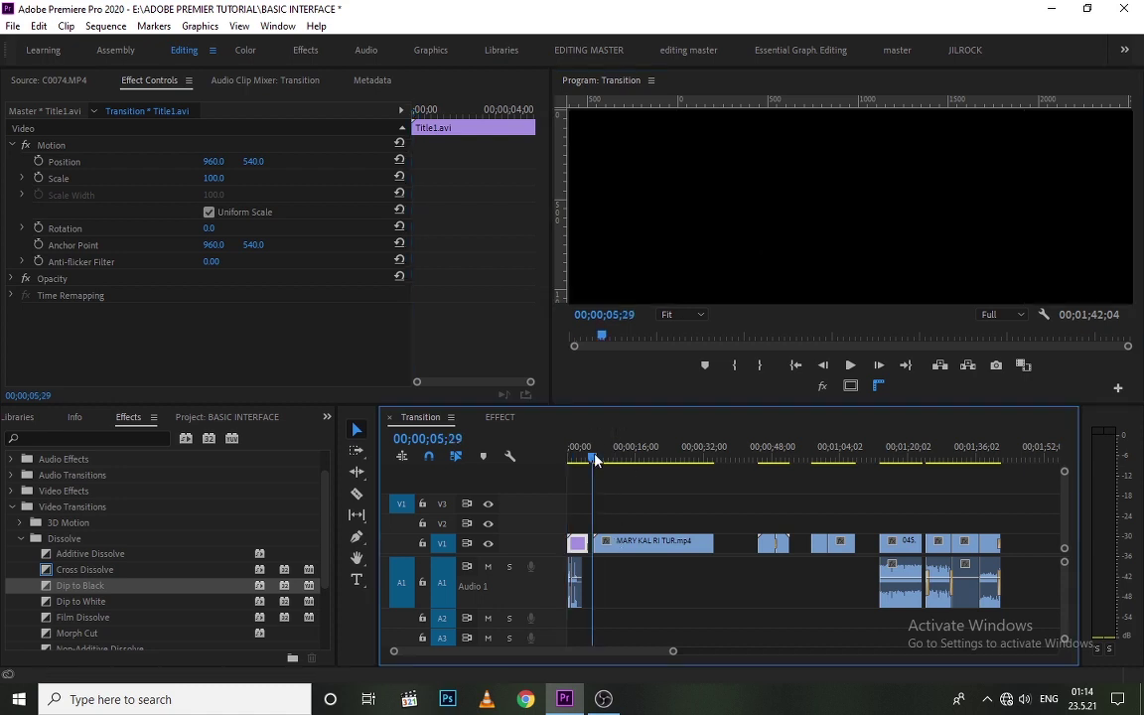
left_click_drag(595, 460, 599, 461)
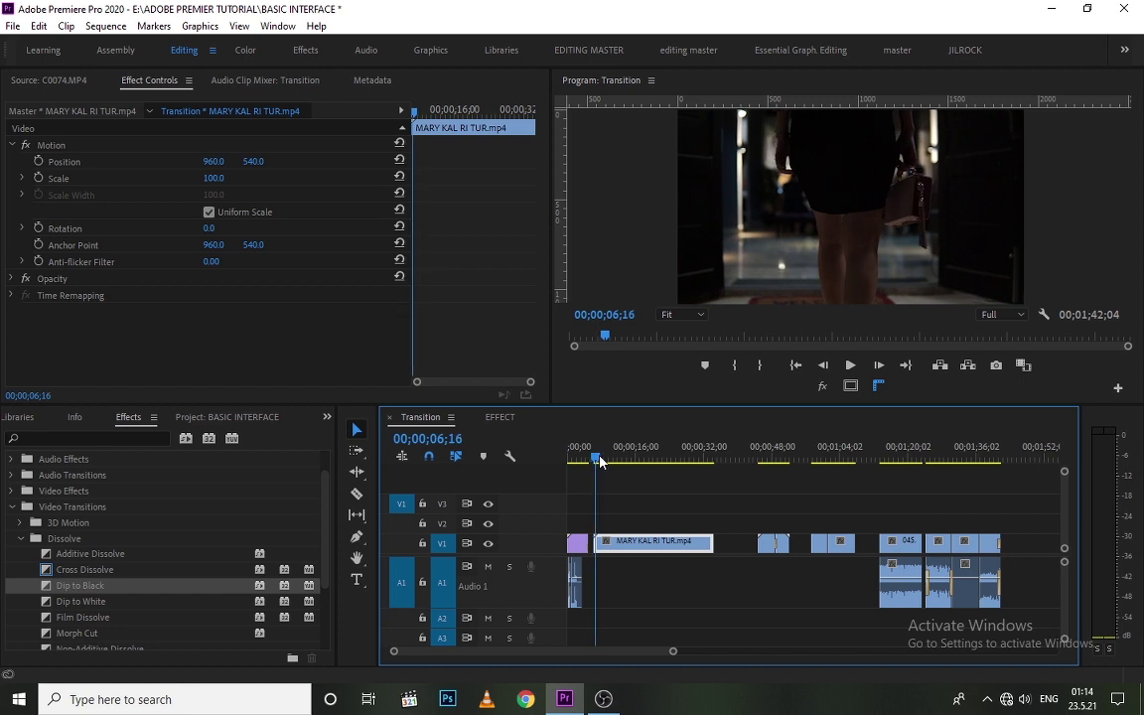
left_click_drag(597, 462, 635, 469)
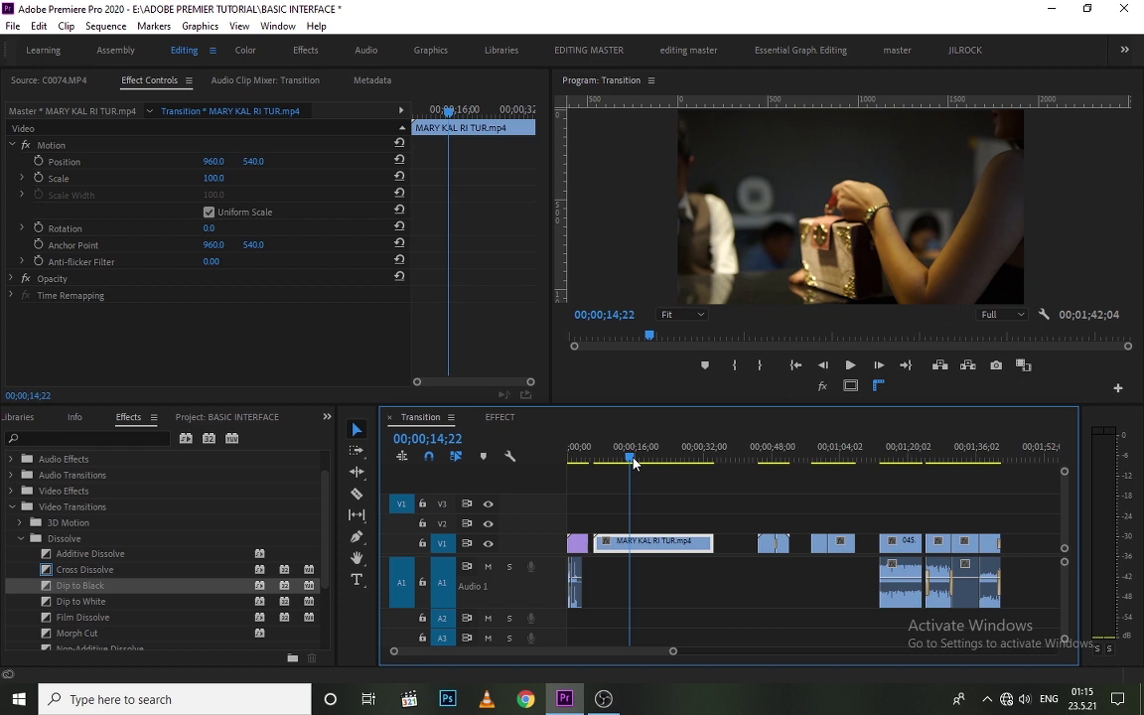
left_click_drag(634, 463, 636, 462)
left_click_drag(635, 461, 642, 463)
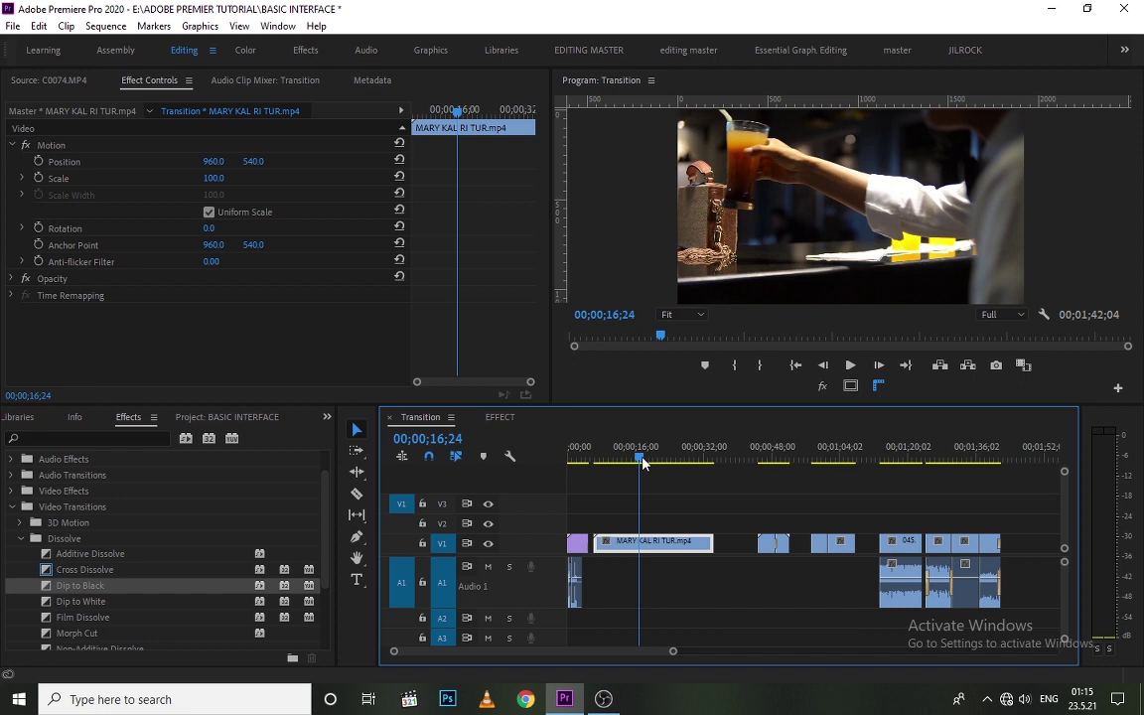
left_click_drag(643, 463, 653, 465)
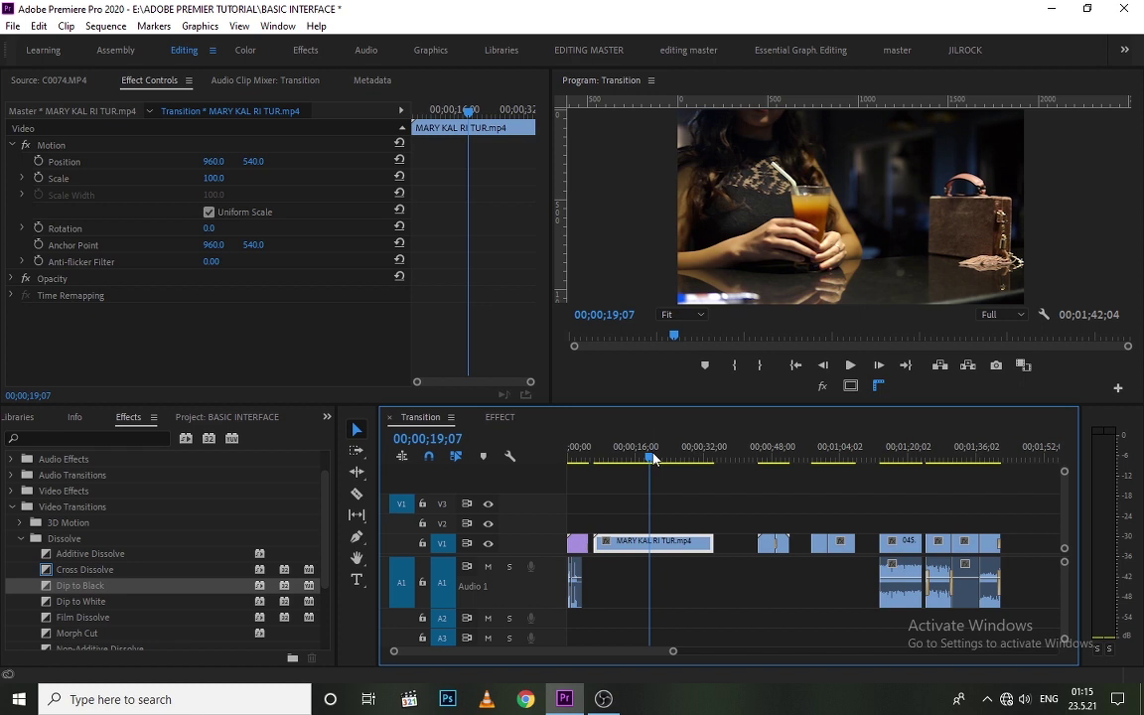
left_click_drag(653, 458, 675, 458)
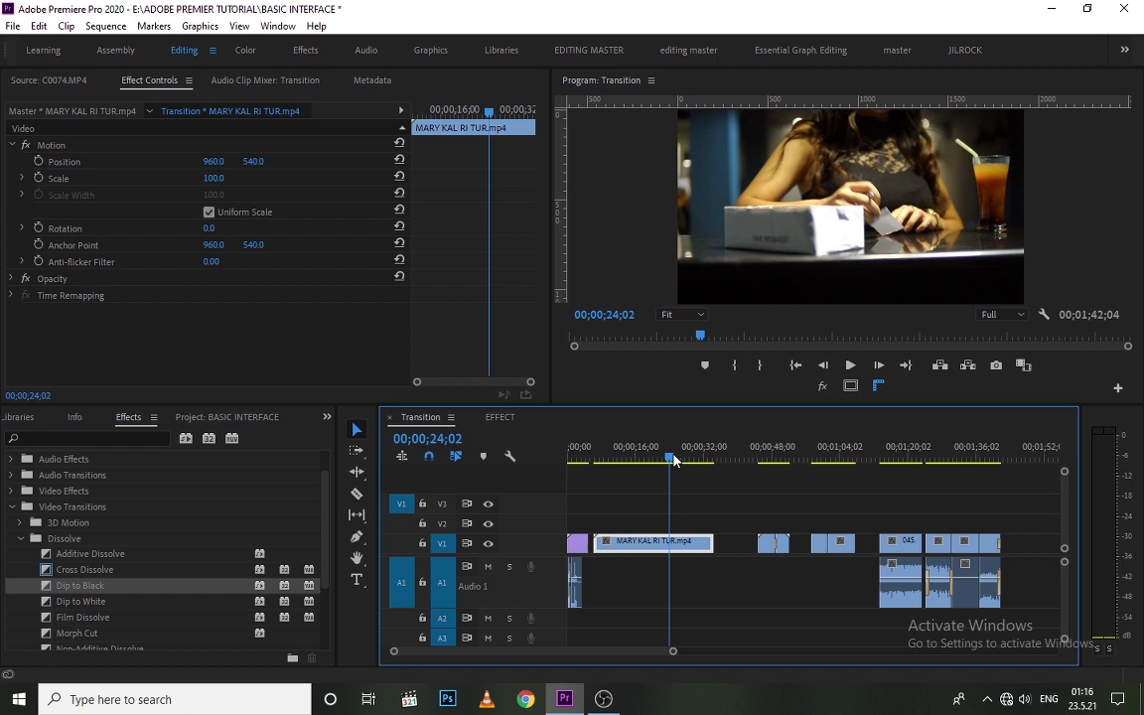
left_click_drag(674, 458, 699, 464)
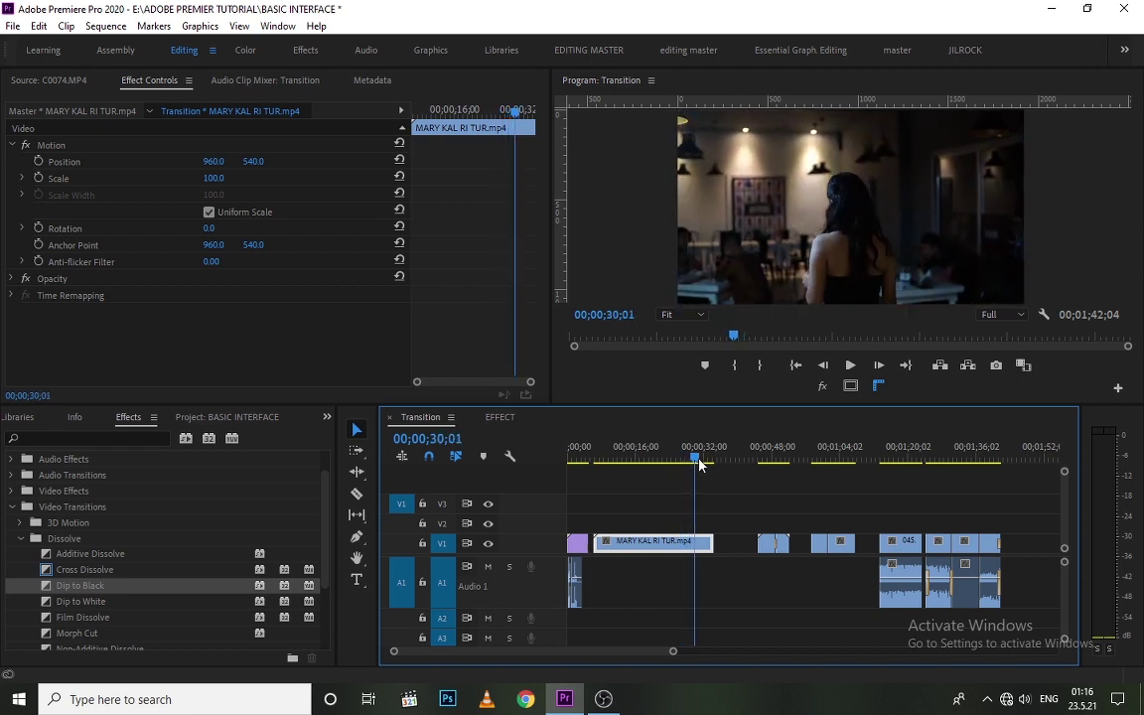
left_click_drag(699, 463, 717, 465)
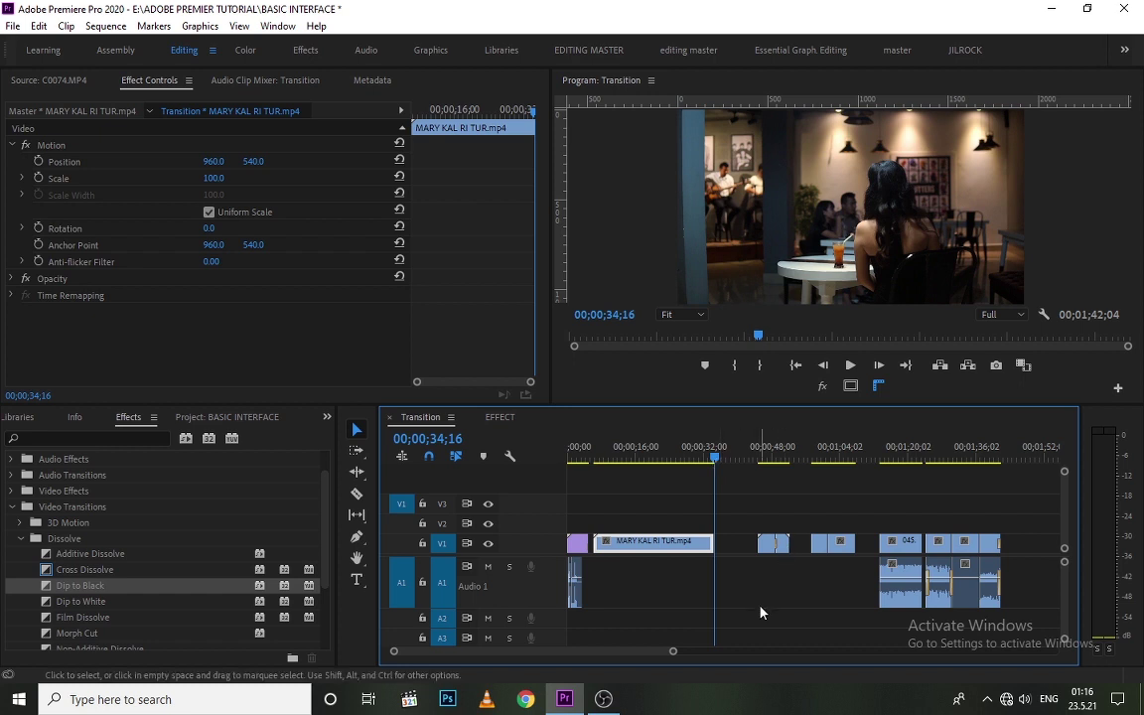
Place the playhead at 00;01;03;27 over the second 035.MP4 clip
left_click(740, 596)
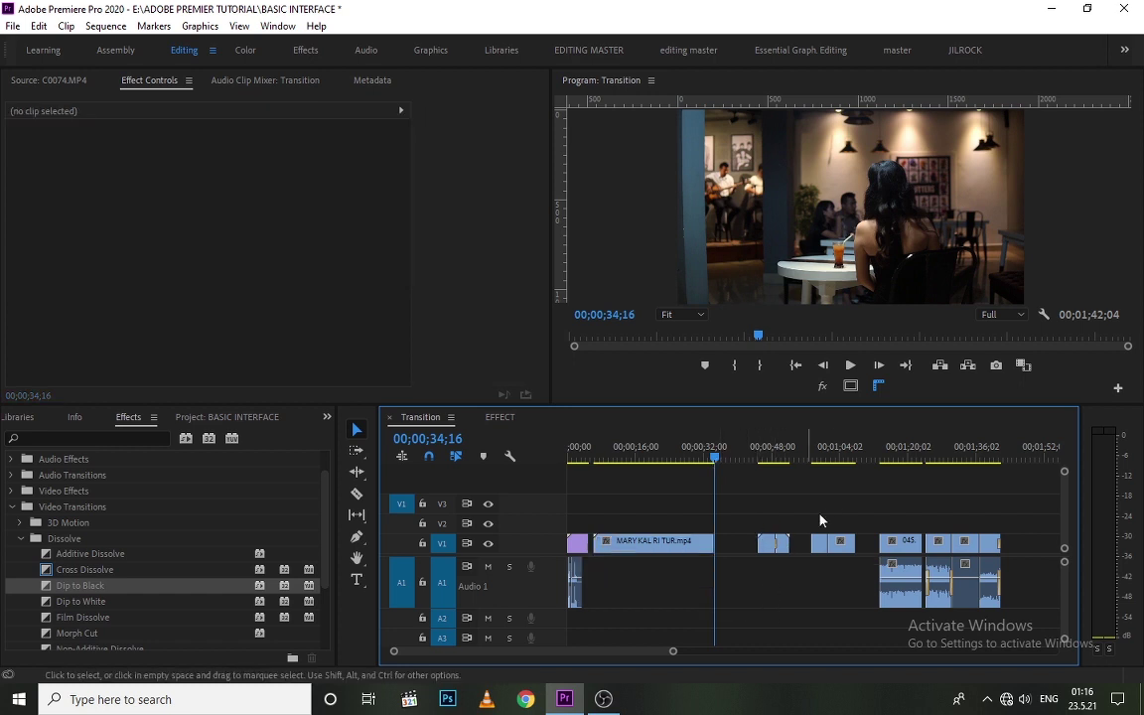
left_click(849, 553)
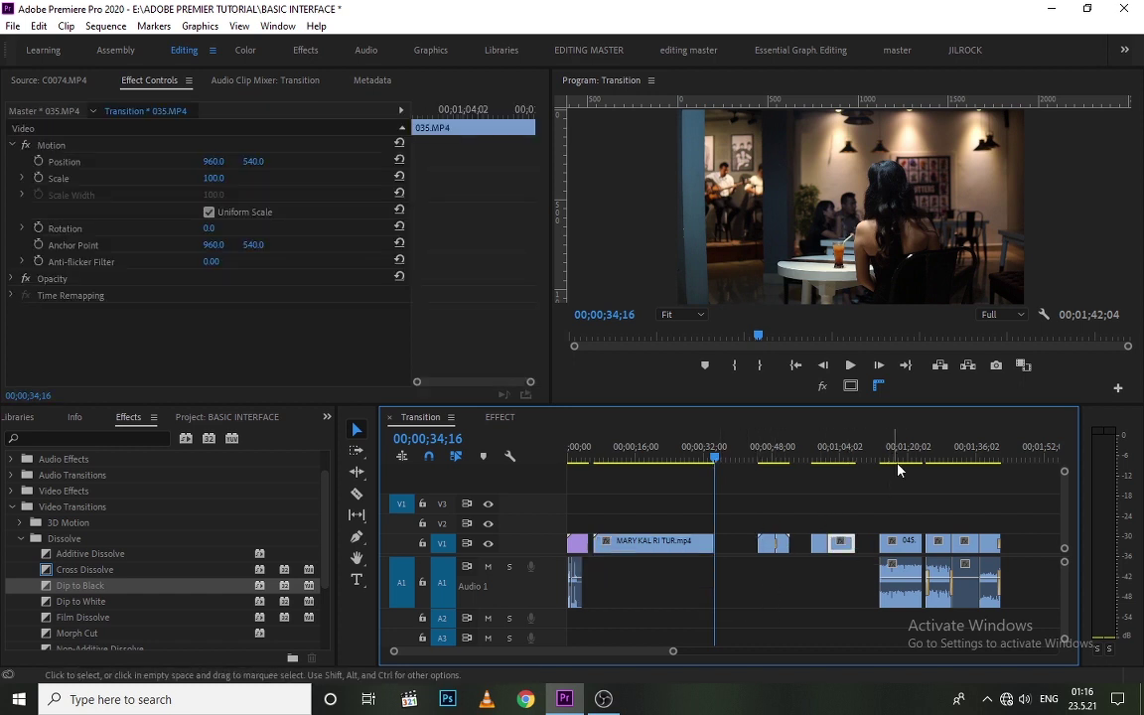
left_click(904, 457)
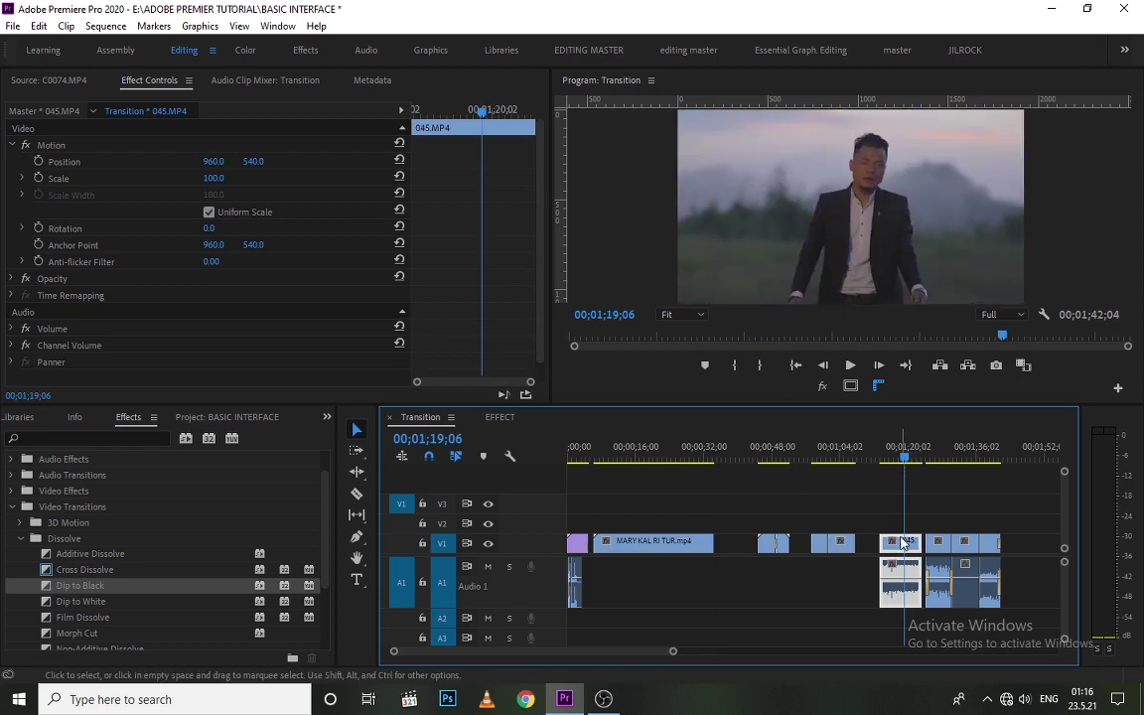
left_click(841, 457)
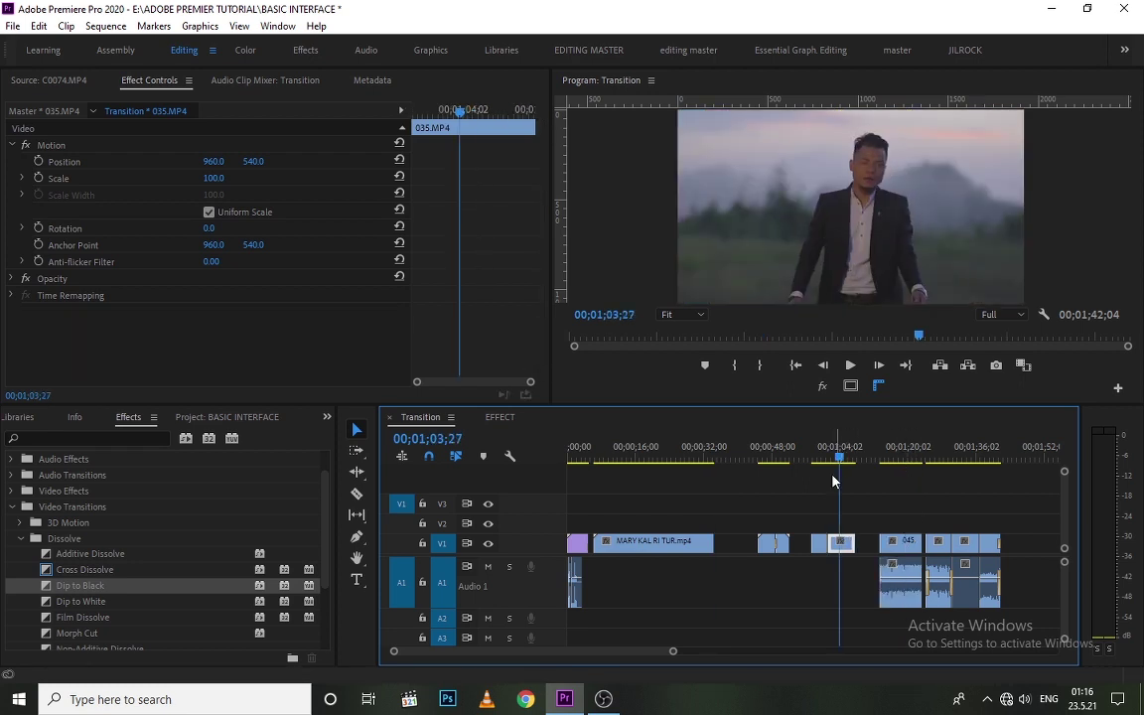
Move the first 035.MP4 clip up to track V2 and stack it over the middle of the second 035.MP4 clip on V1
left_click_drag(820, 554, 827, 526)
left_click(889, 526)
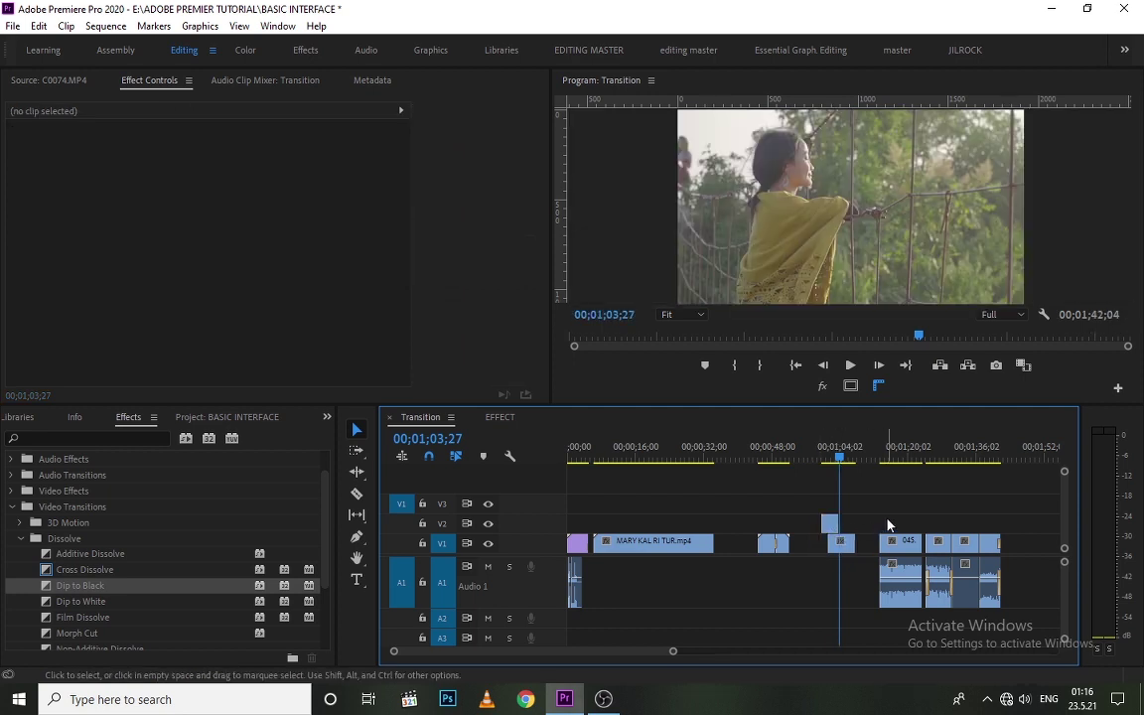
key("=")
key("=")
key("=")
left_click_drag(799, 528, 886, 533)
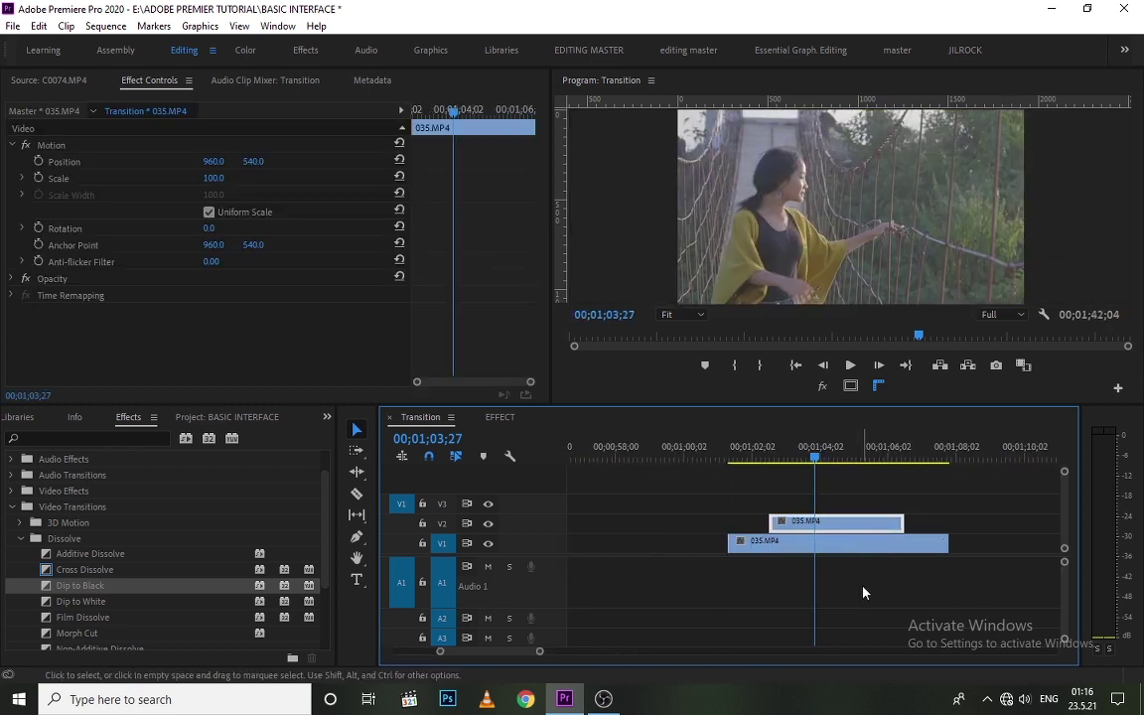
left_click(863, 593)
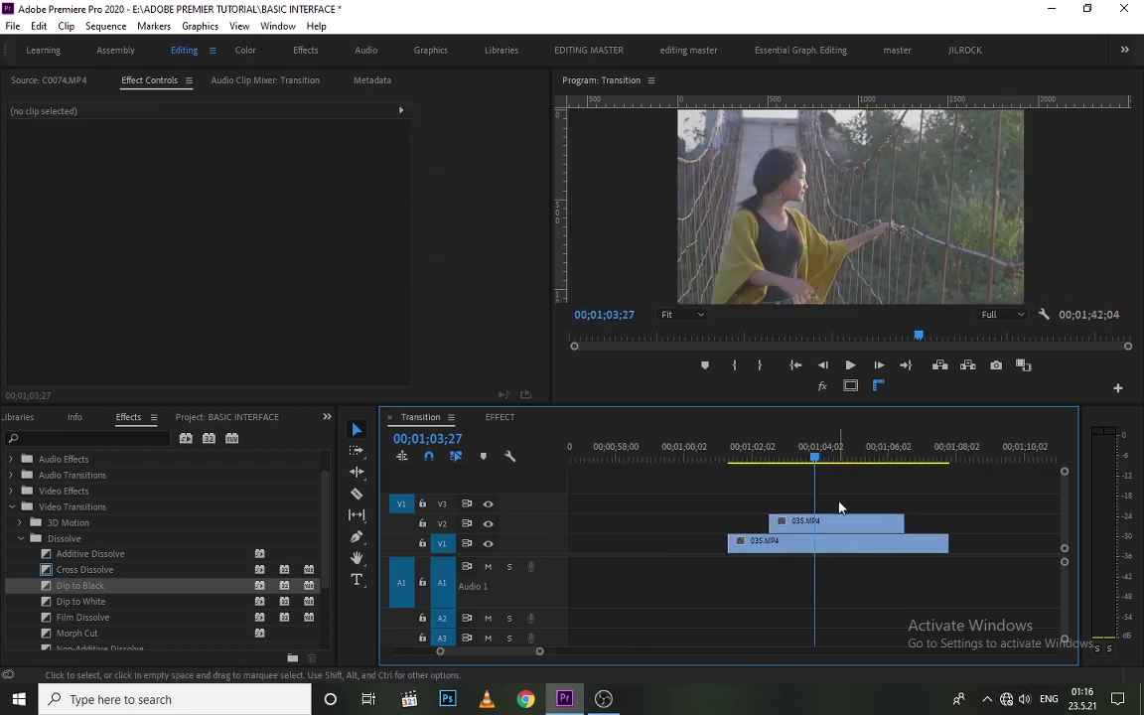
Select the 035.MP4 clip stacked on track V2 and save the project
left_click(835, 541)
left_click(834, 530)
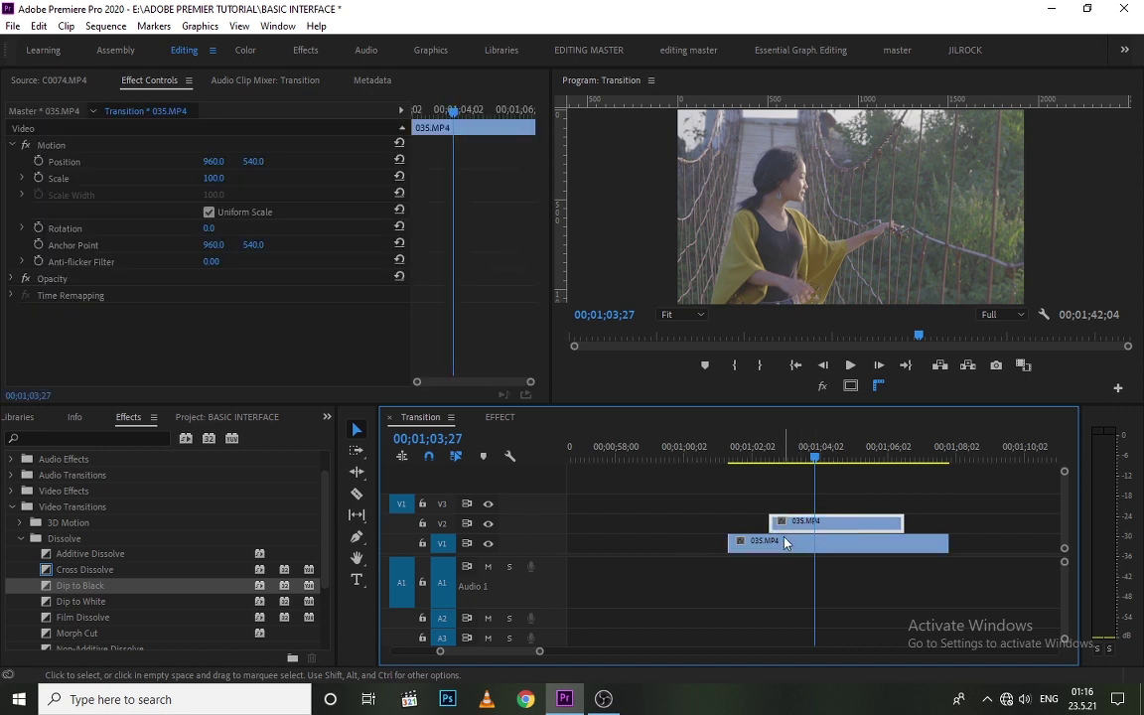
key("ctrl+s")
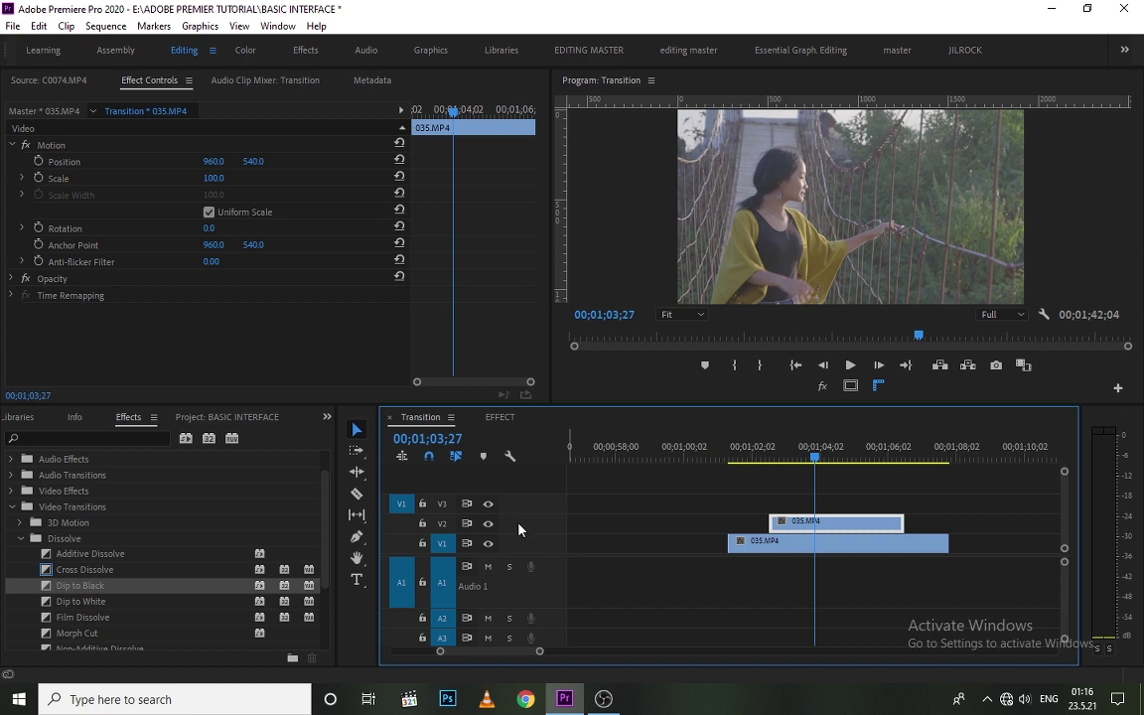
Expand track V2 so the 035.MP4 clip's opacity line shows, and check that video keyframes are displayed in the timeline
key("alt")
key("alt")
double_click(518, 530)
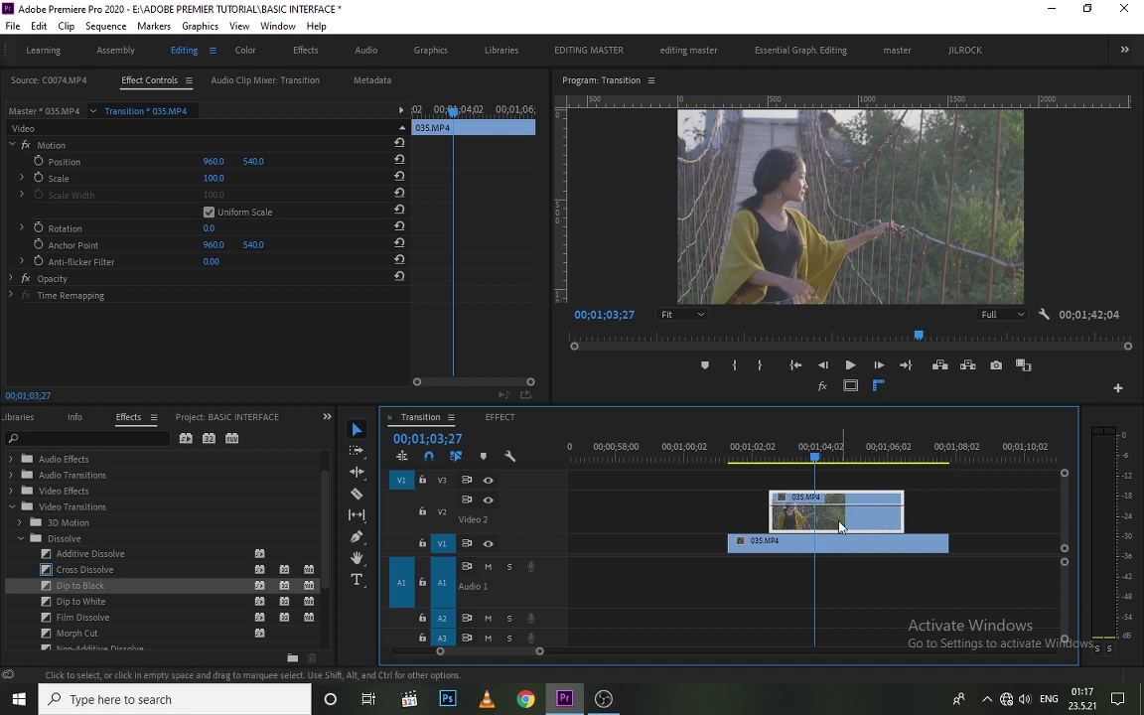
left_click(510, 457)
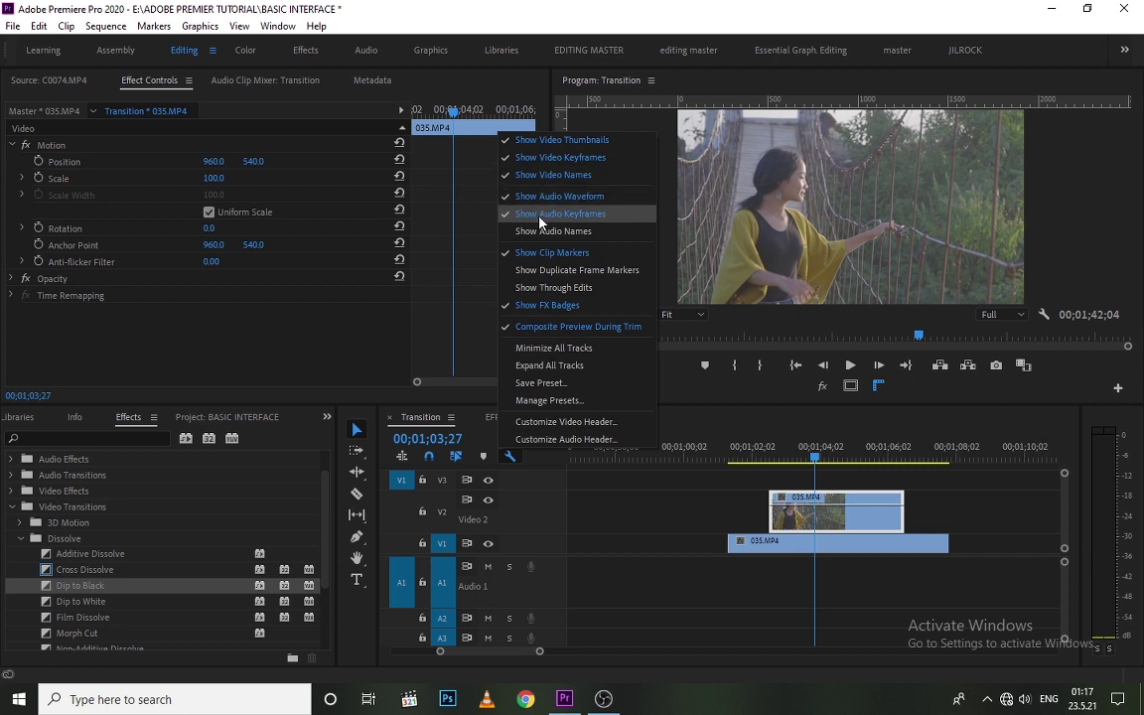
left_click(715, 532)
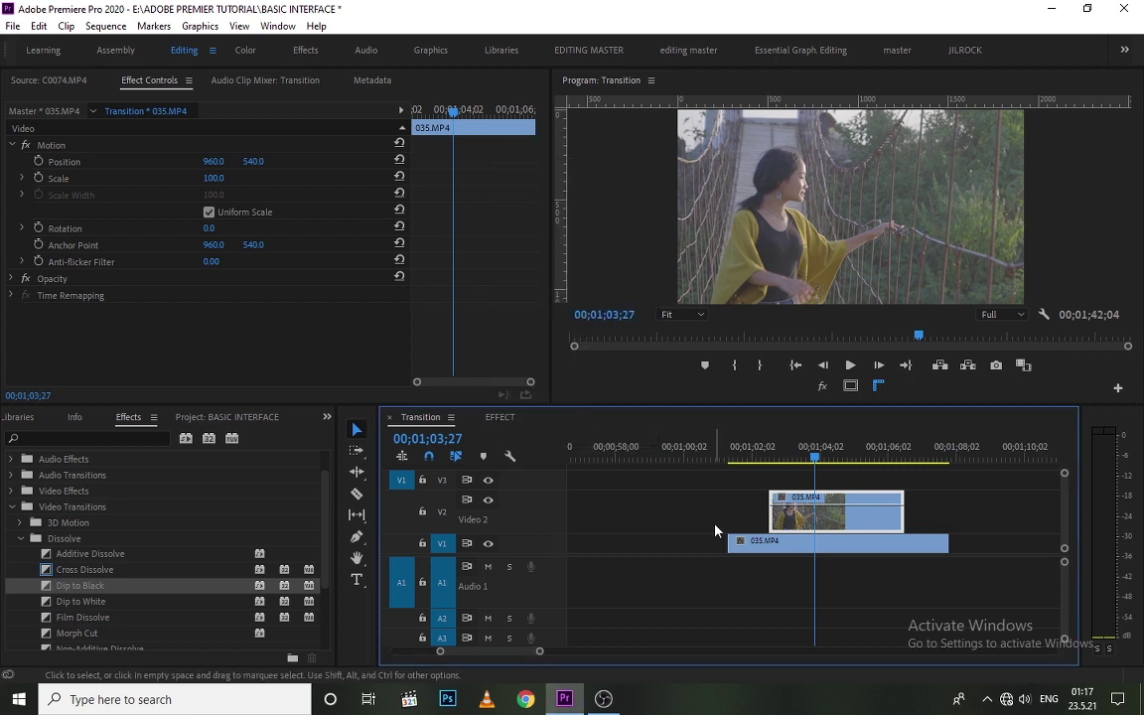
Add two opacity keyframes to the 035.MP4 clip on V2, one near its start and one at about 00;01;04;10
key("equal")
key("equal")
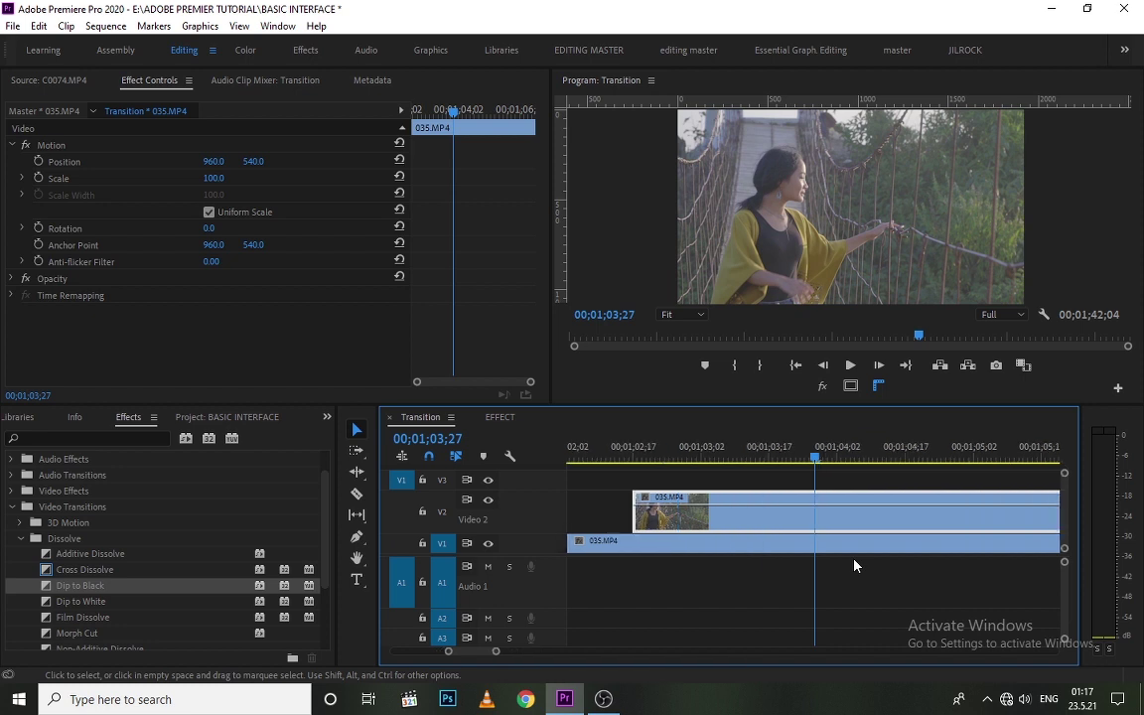
left_click(638, 458)
left_click(636, 457)
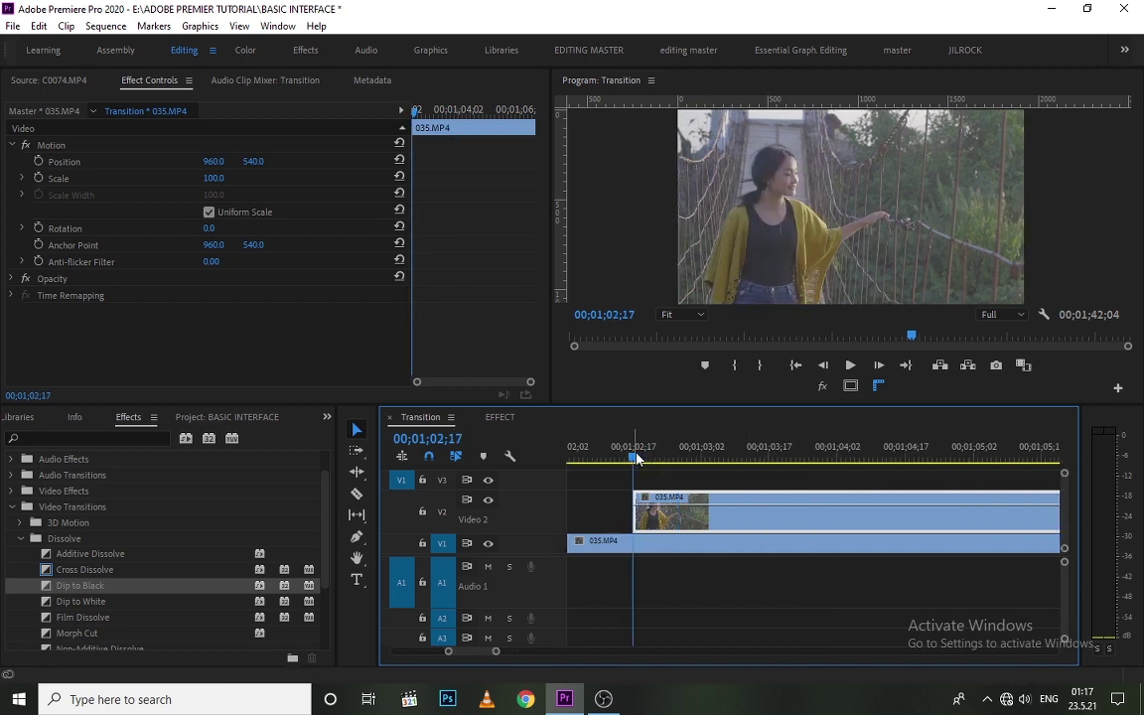
mouse_move(637, 458)
left_mouse_down()
mouse_move(672, 463)
mouse_move(634, 462)
left_mouse_up()
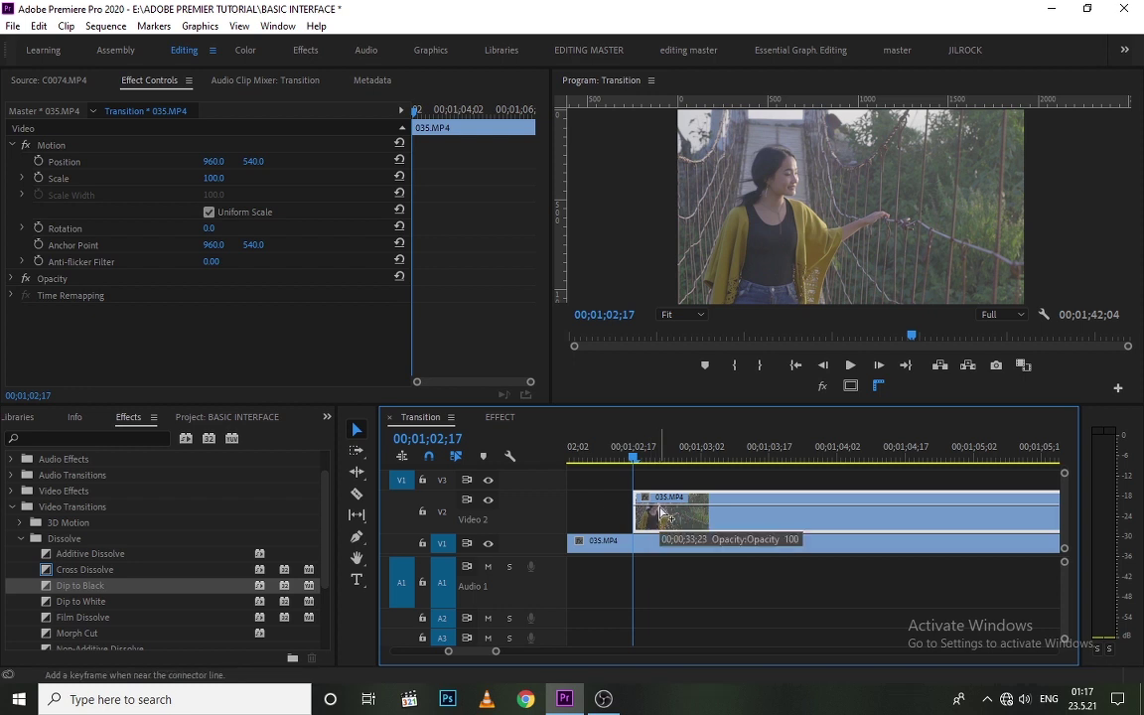
left_click(659, 508, "ctrl")
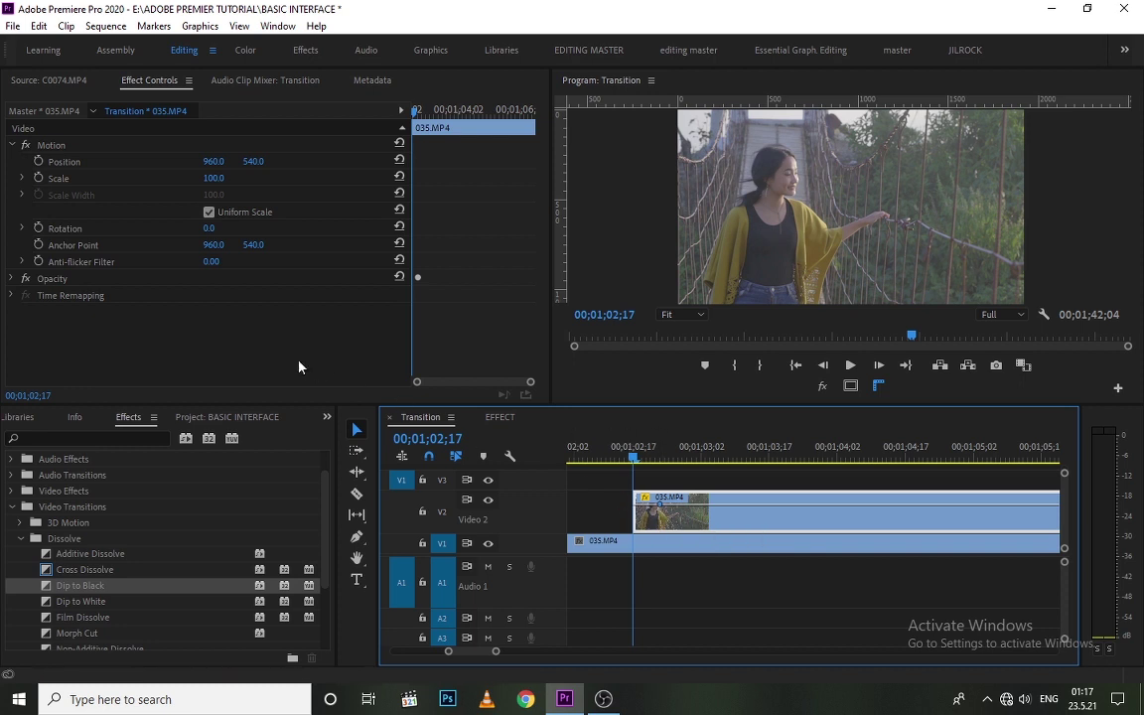
left_click(11, 279)
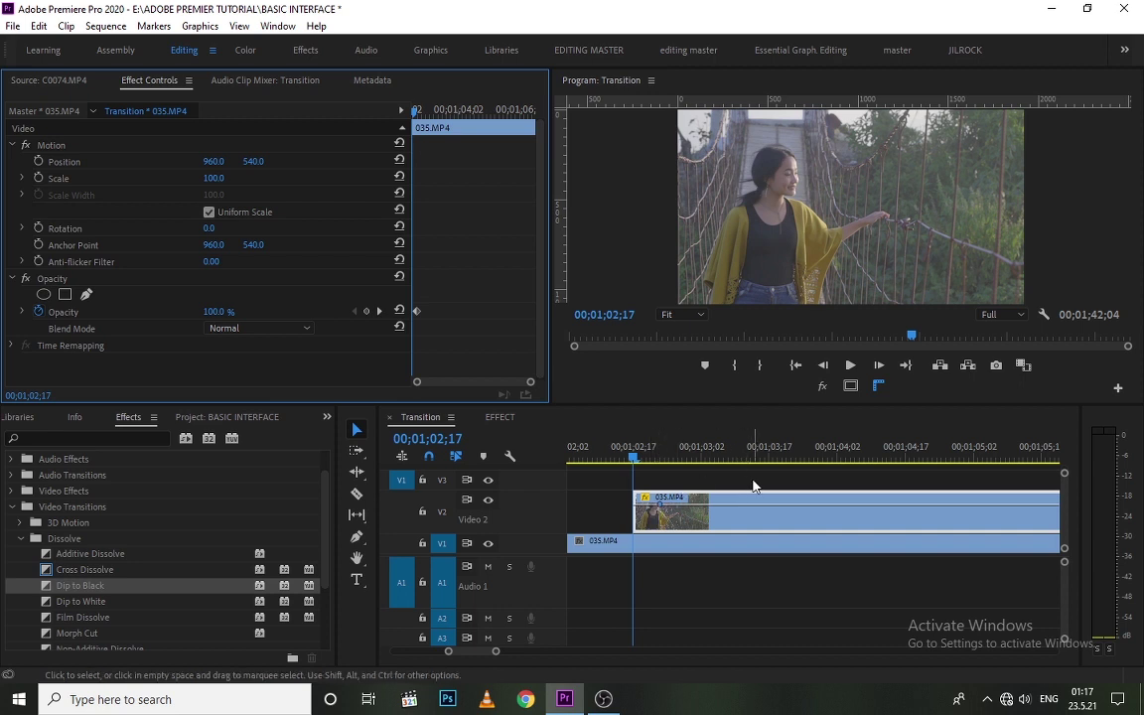
left_click(871, 505, "ctrl")
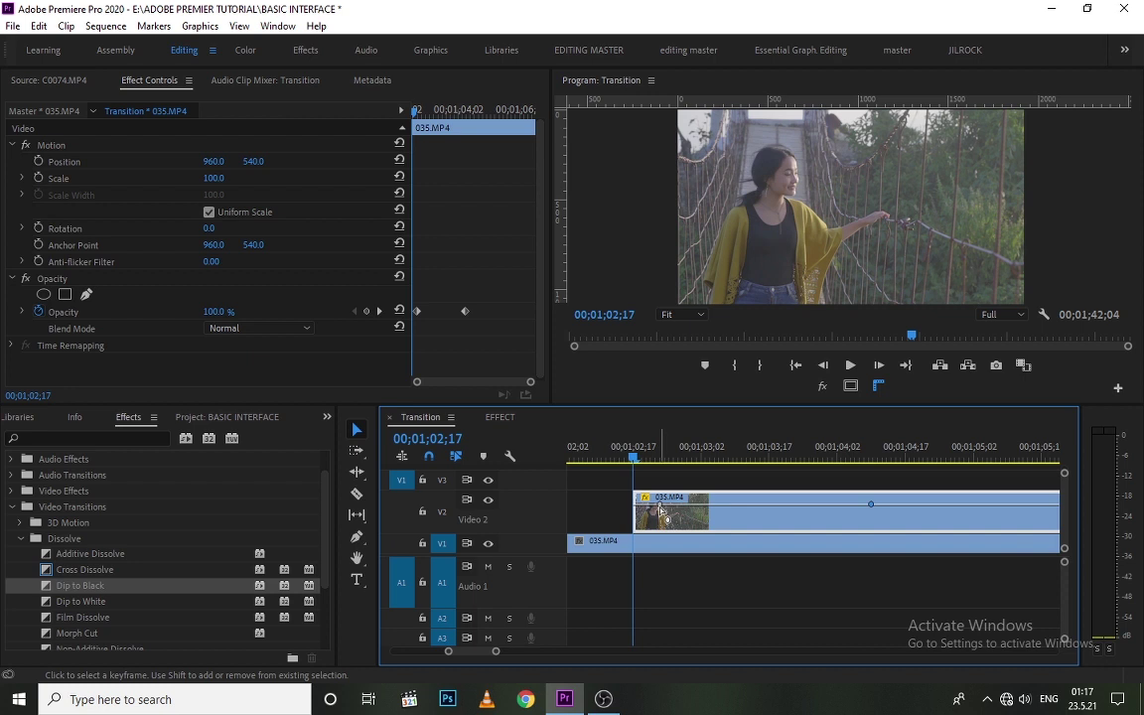
Move the first opacity keyframe to the start of the V2 clip at 0 opacity and scrub into the fade-in
mouse_move(660, 510)
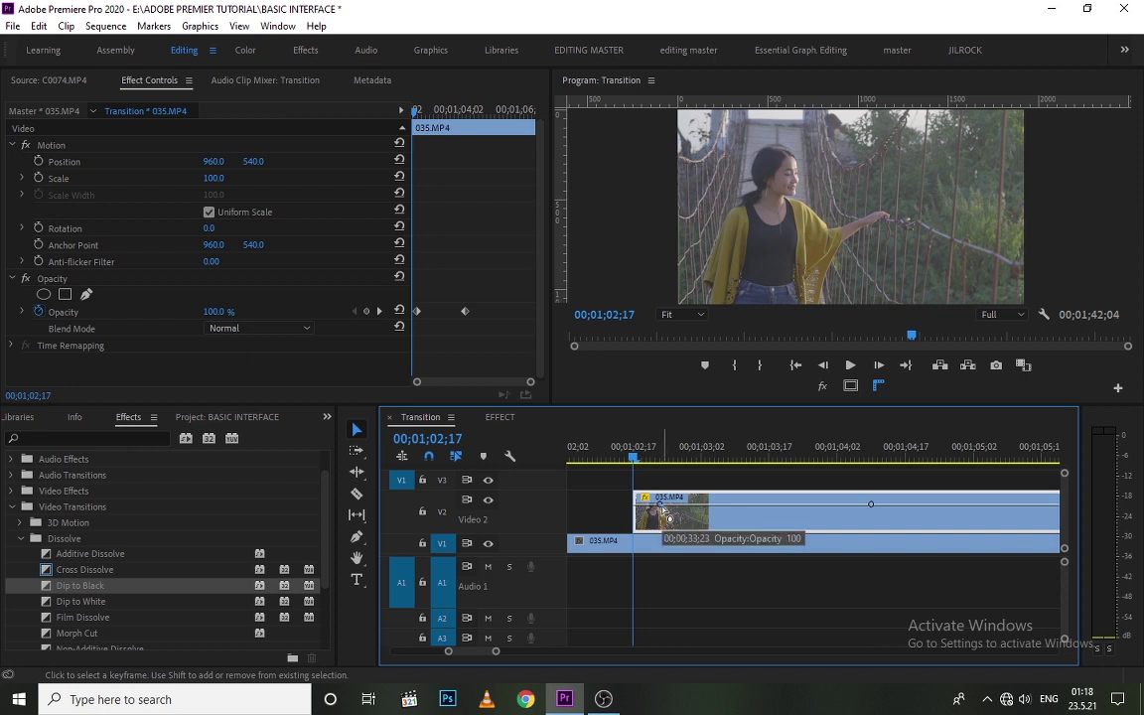
left_click_drag(662, 510, 631, 548)
left_click_drag(640, 462, 651, 531)
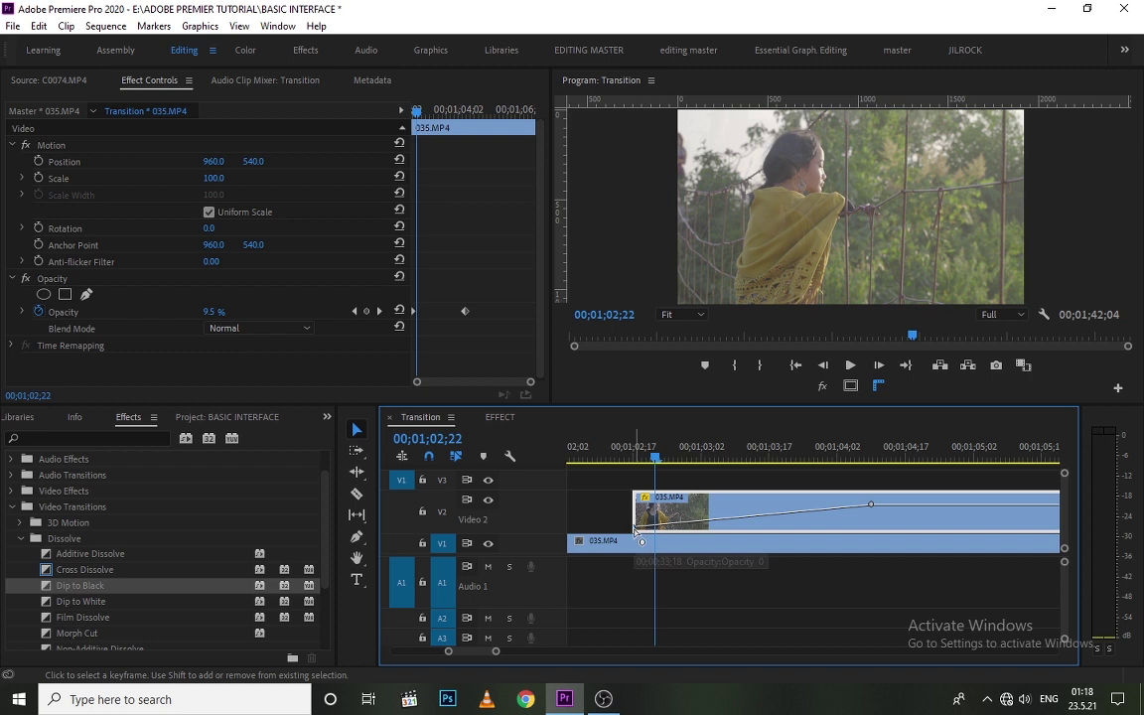
mouse_move(635, 523)
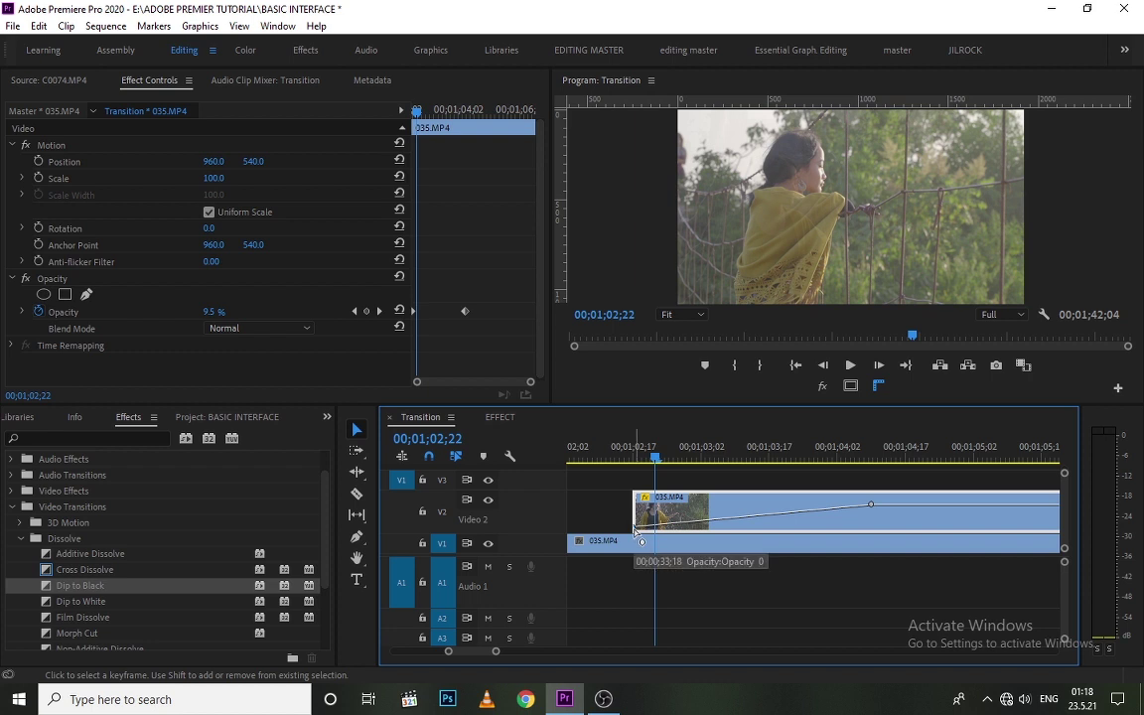
Apply Ease In to the first opacity keyframe of the V2 clip and lengthen its Bezier handle for a smooth curve
right_click(636, 528)
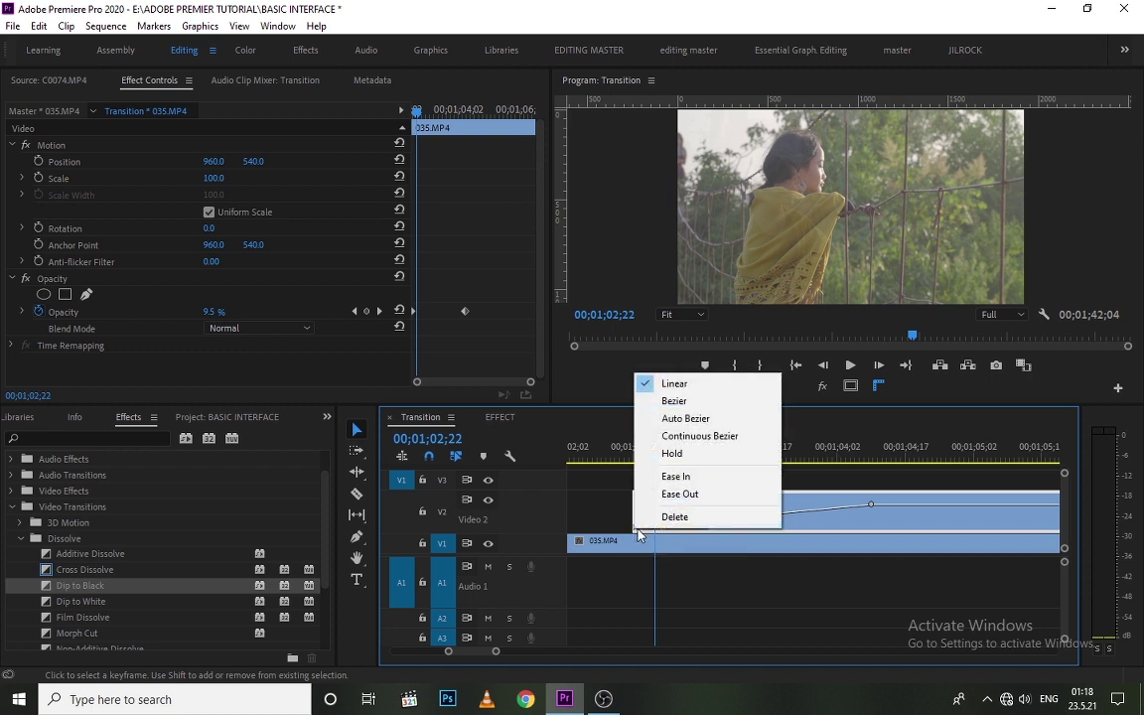
left_click(692, 478)
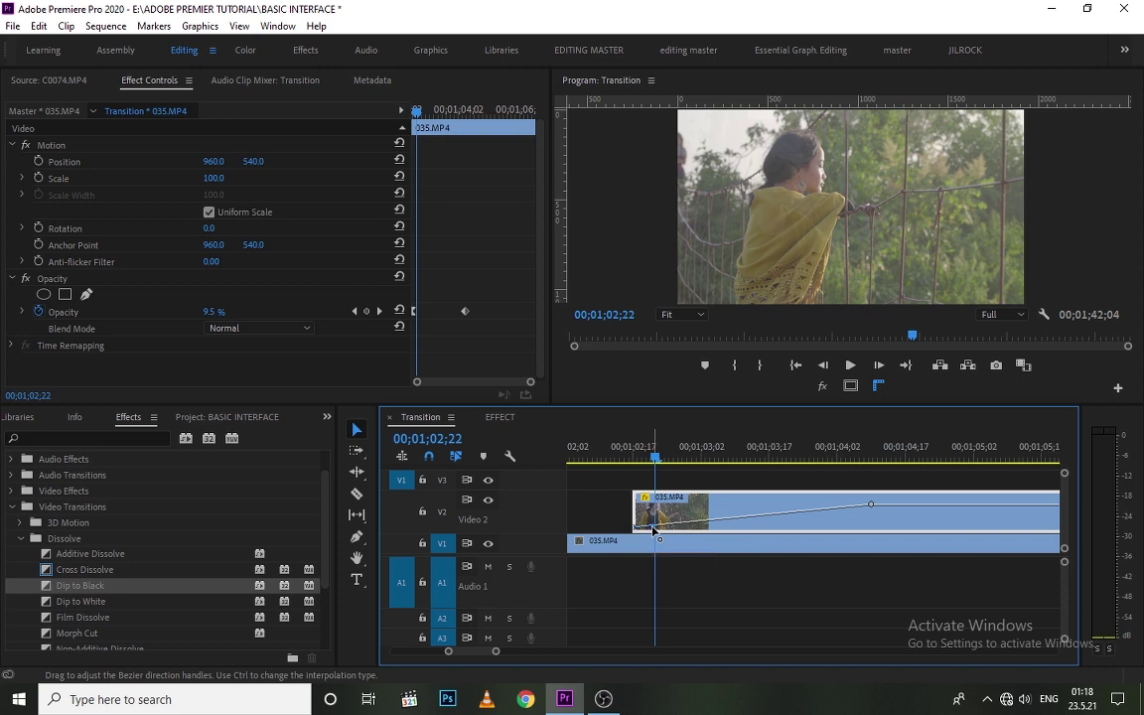
left_click_drag(652, 530, 668, 532)
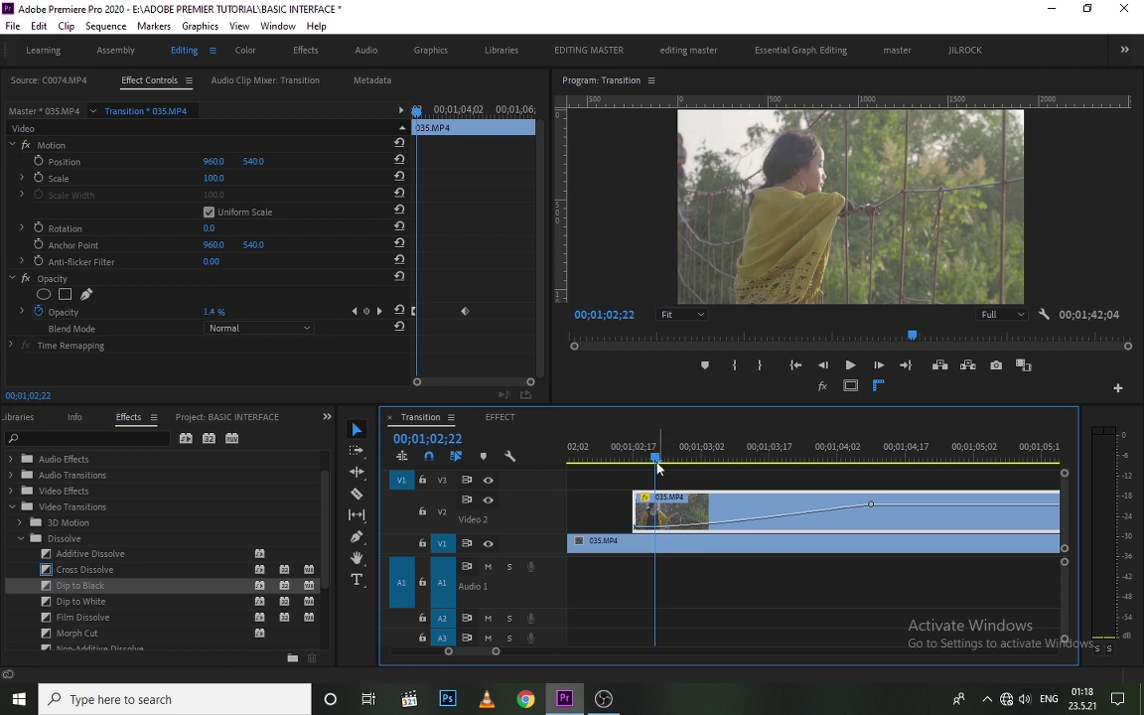
Play the fade-in of the V2 clip from 00;01;02;16
left_click_drag(648, 454, 627, 470)
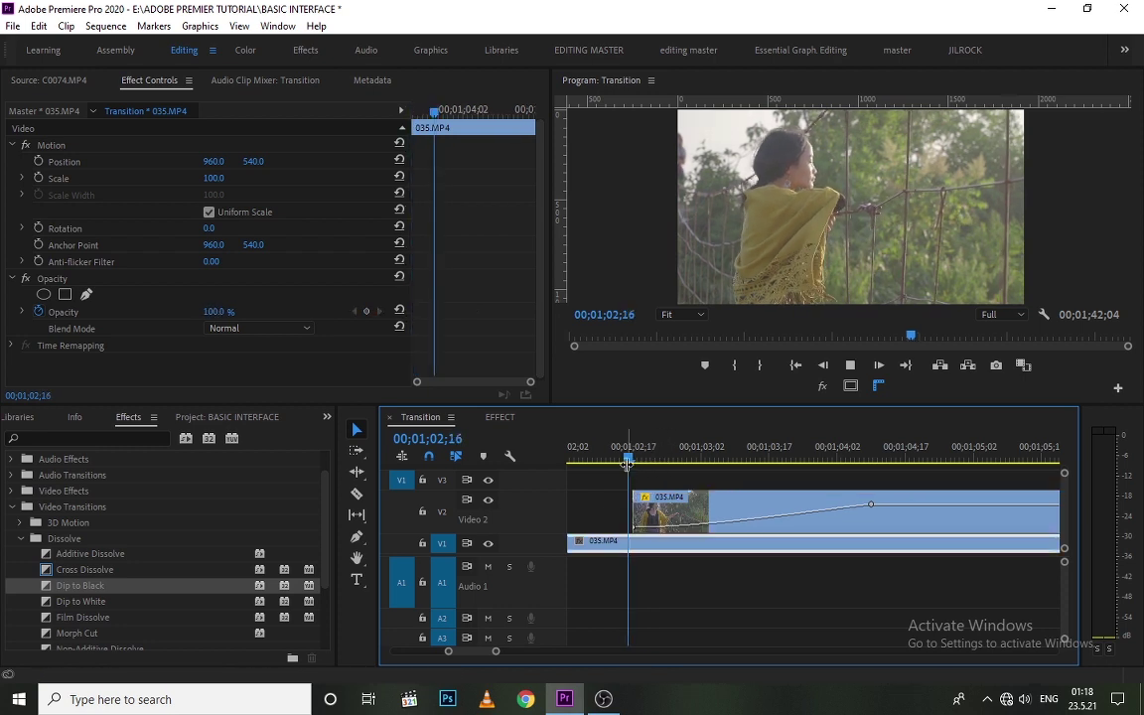
key("space")
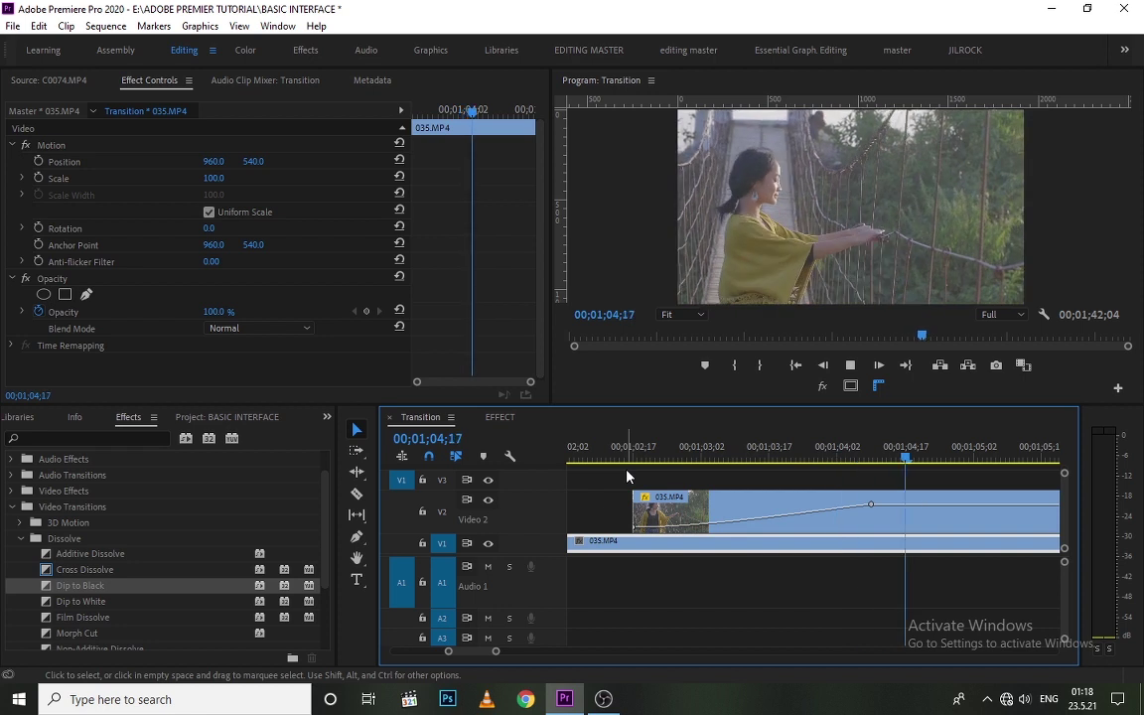
key("space")
Extend the end of the 035.MP4 clip on V2 about 2 seconds past the end of the V1 clip
key("minus")
key("minus")
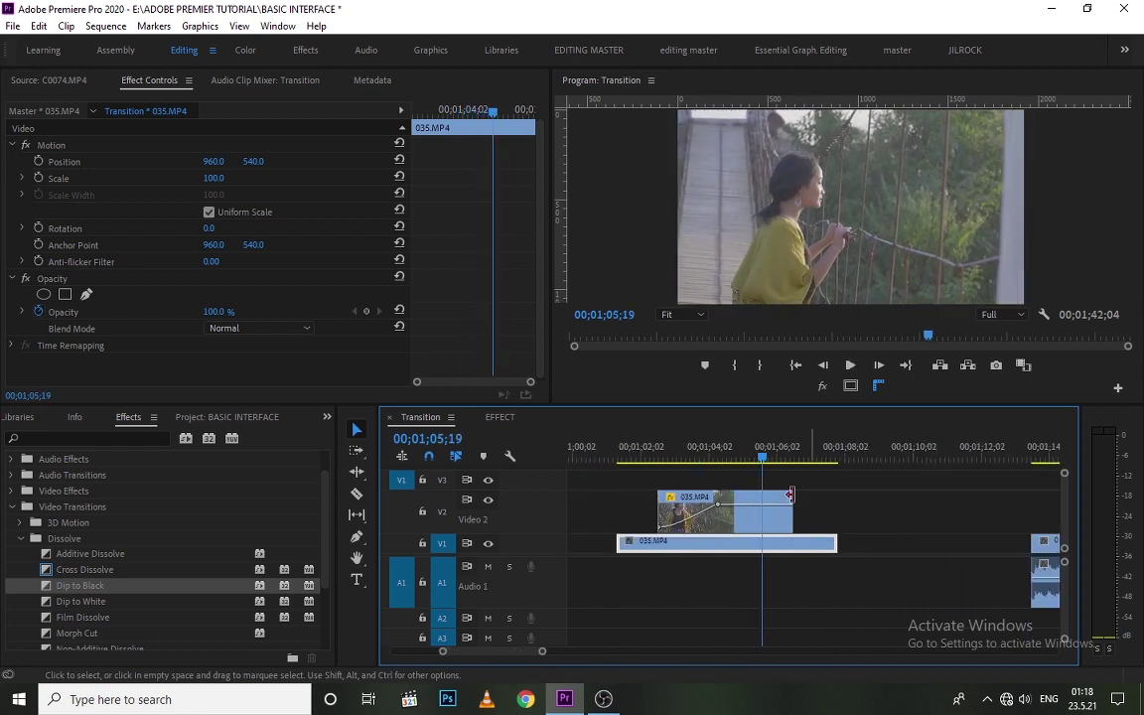
left_click_drag(793, 507, 906, 500)
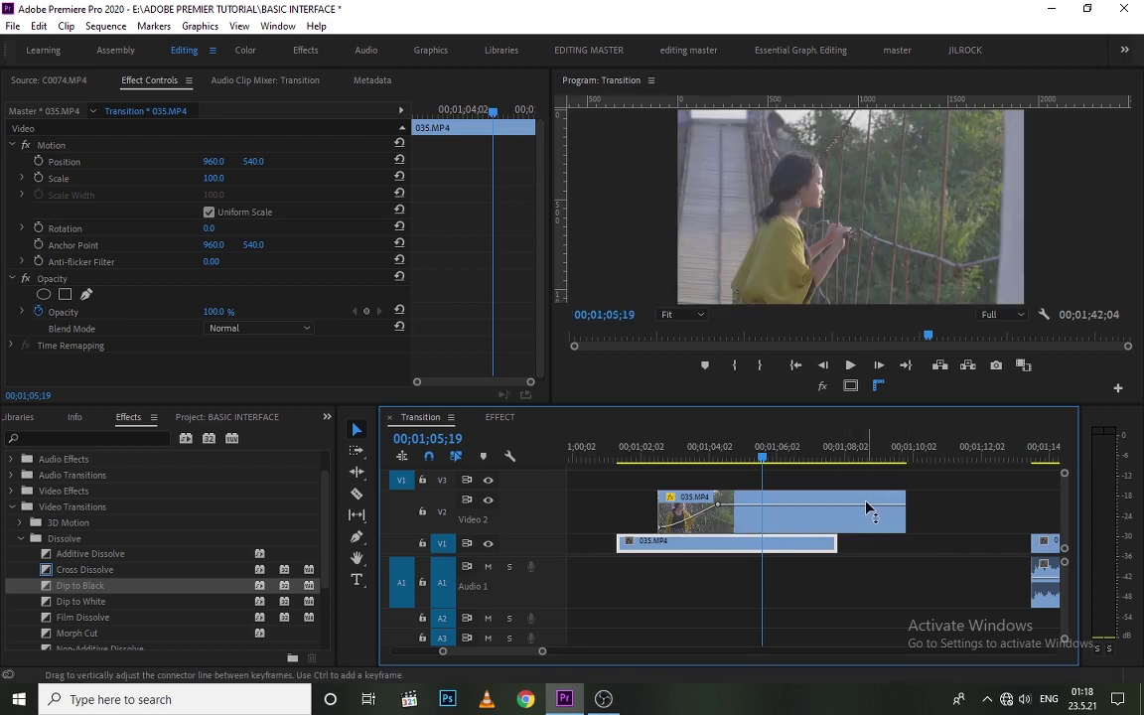
Play and scrub through the stacked 035.MP4 clips up to the end of the V1 clip
key("space")
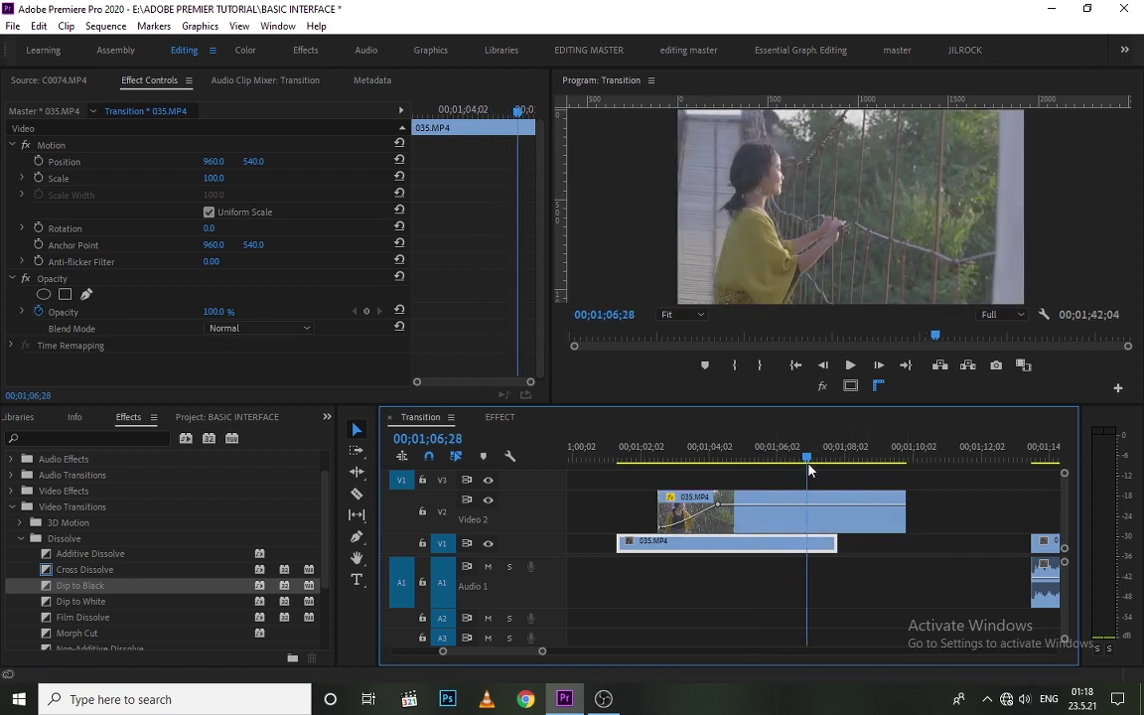
left_click(639, 452)
left_click_drag(641, 493, 833, 527)
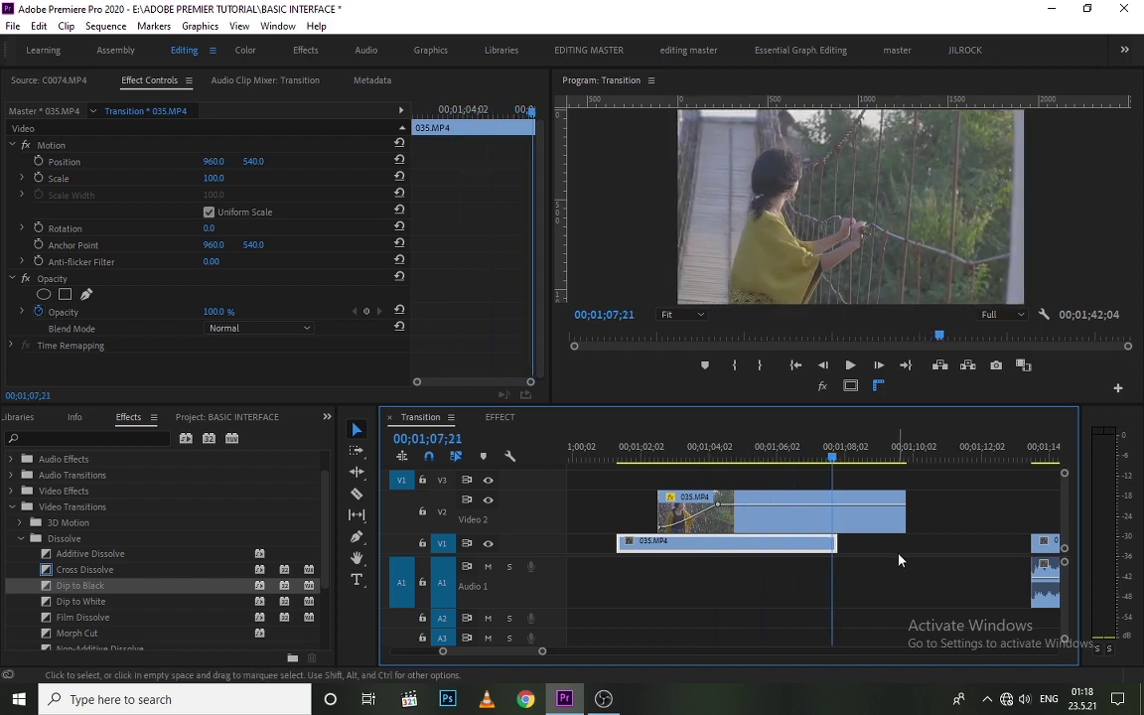
Add two opacity keyframes near the end of the V2 clip and lower the last one to 0 at the clip's end
left_click(860, 504, "ctrl")
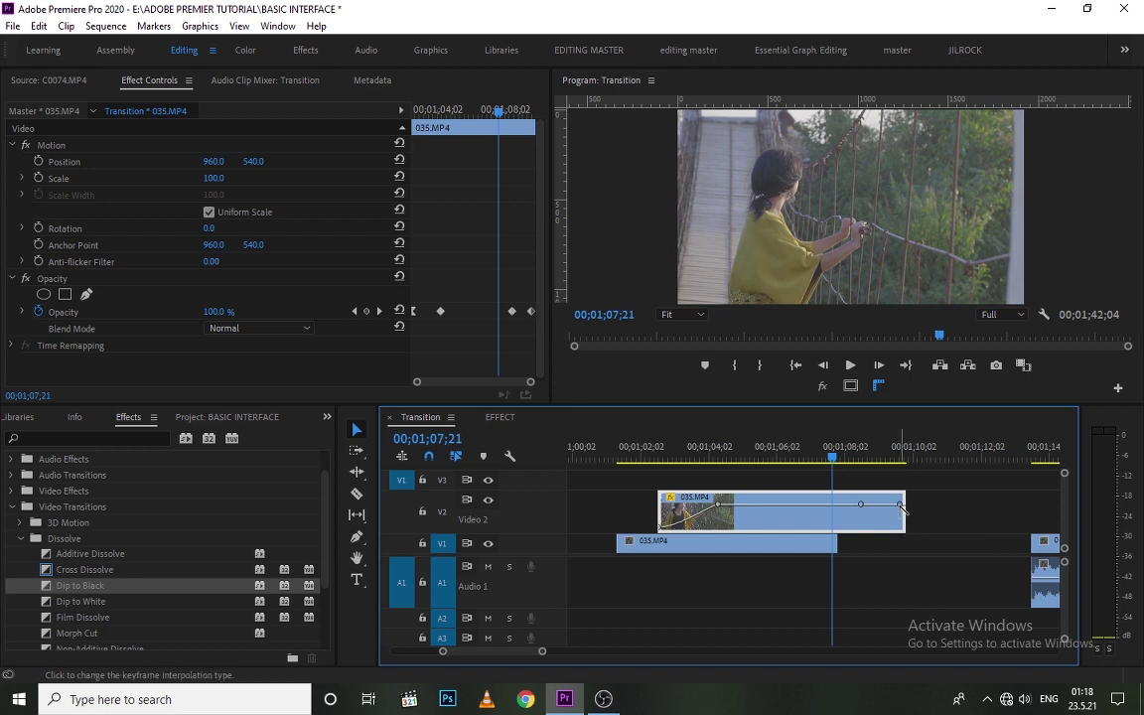
left_click(900, 504, "ctrl")
left_click_drag(900, 506, 906, 534)
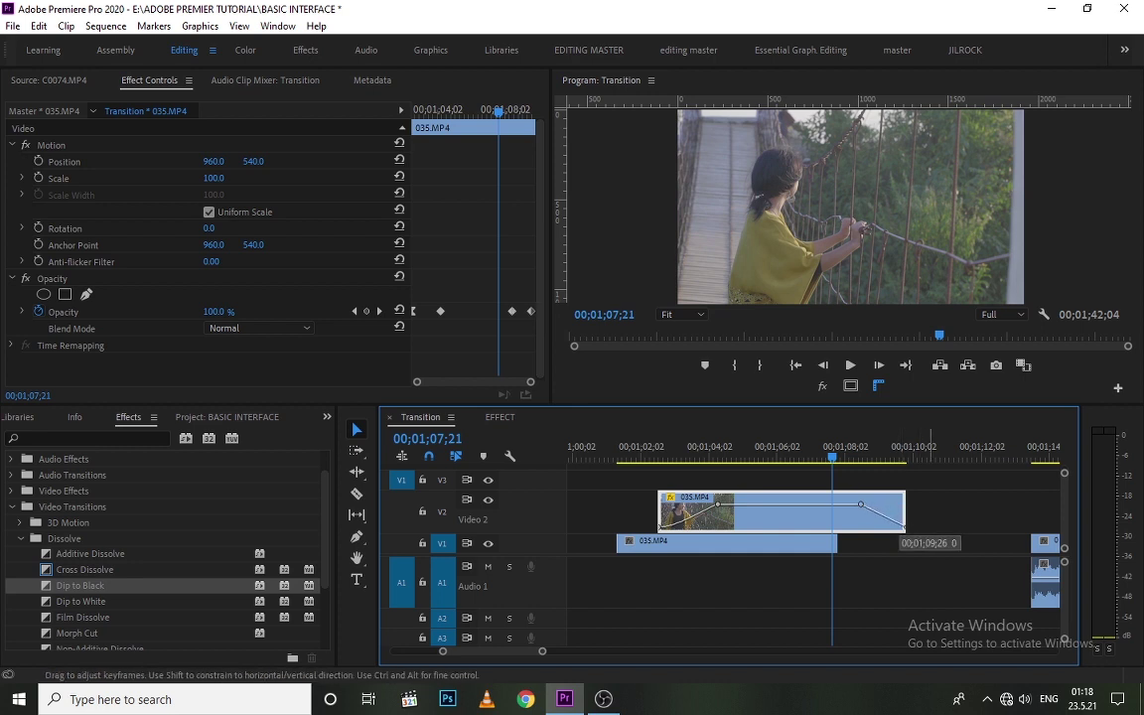
Apply Ease Out to the last opacity keyframe of the V2 clip and lengthen its Bezier handle to smooth the fade-out
right_click(905, 531)
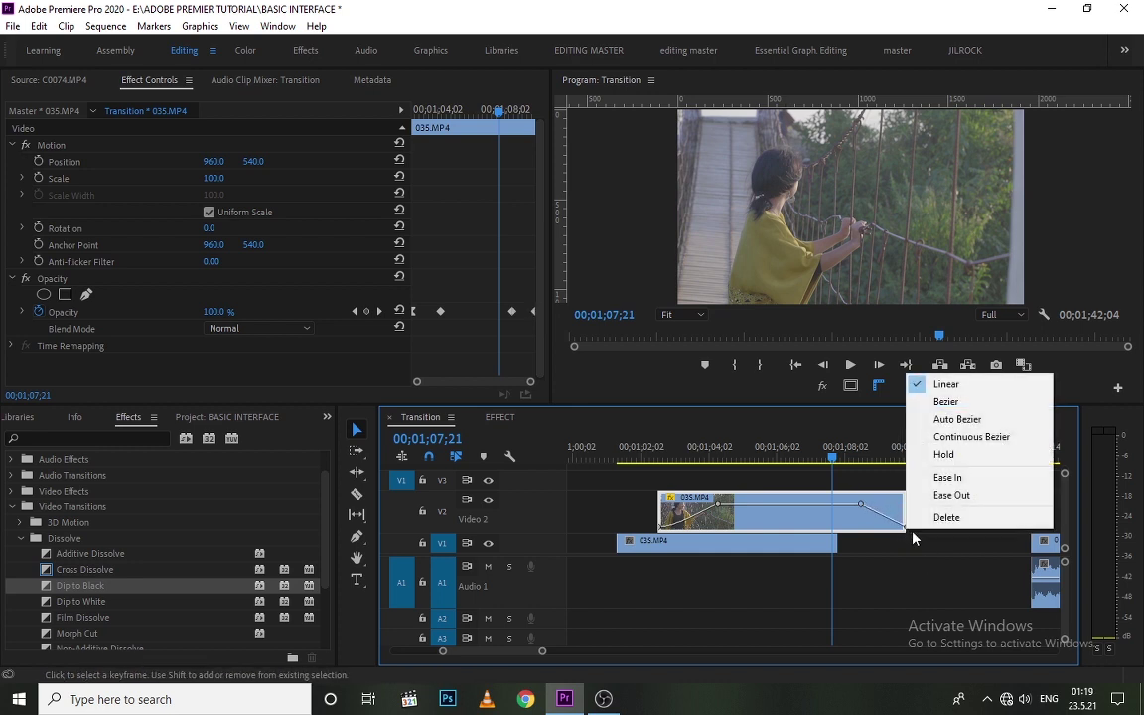
left_click(957, 496)
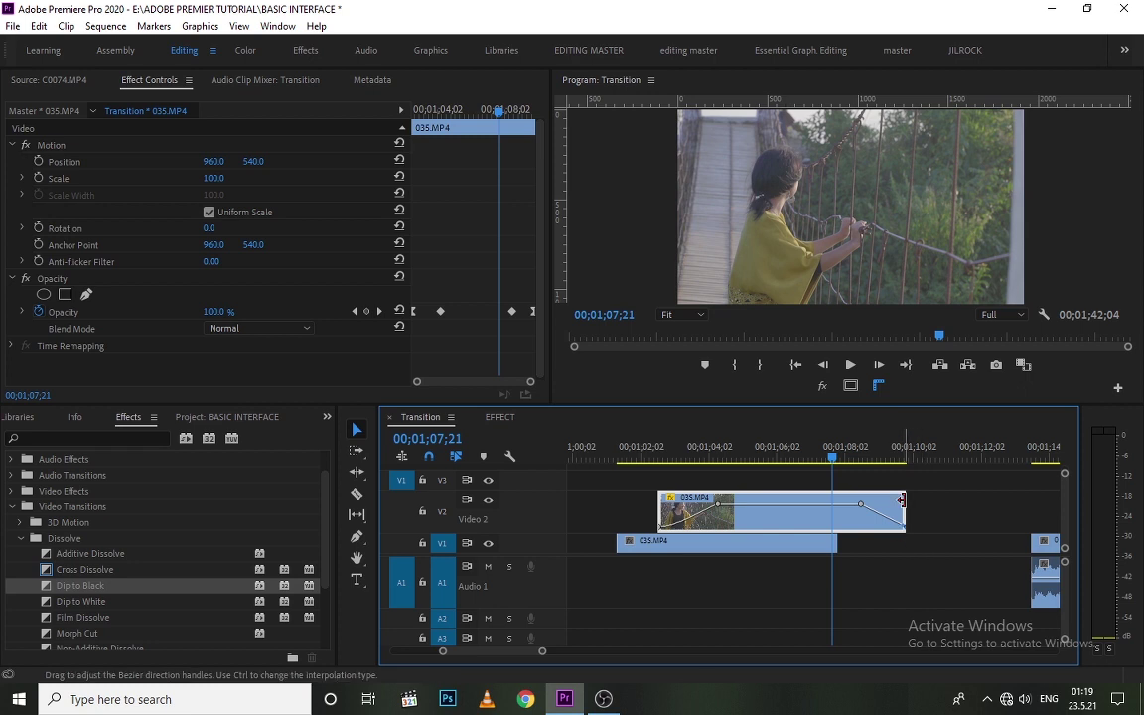
left_click(904, 455)
key("equal")
key("equal")
key("equal")
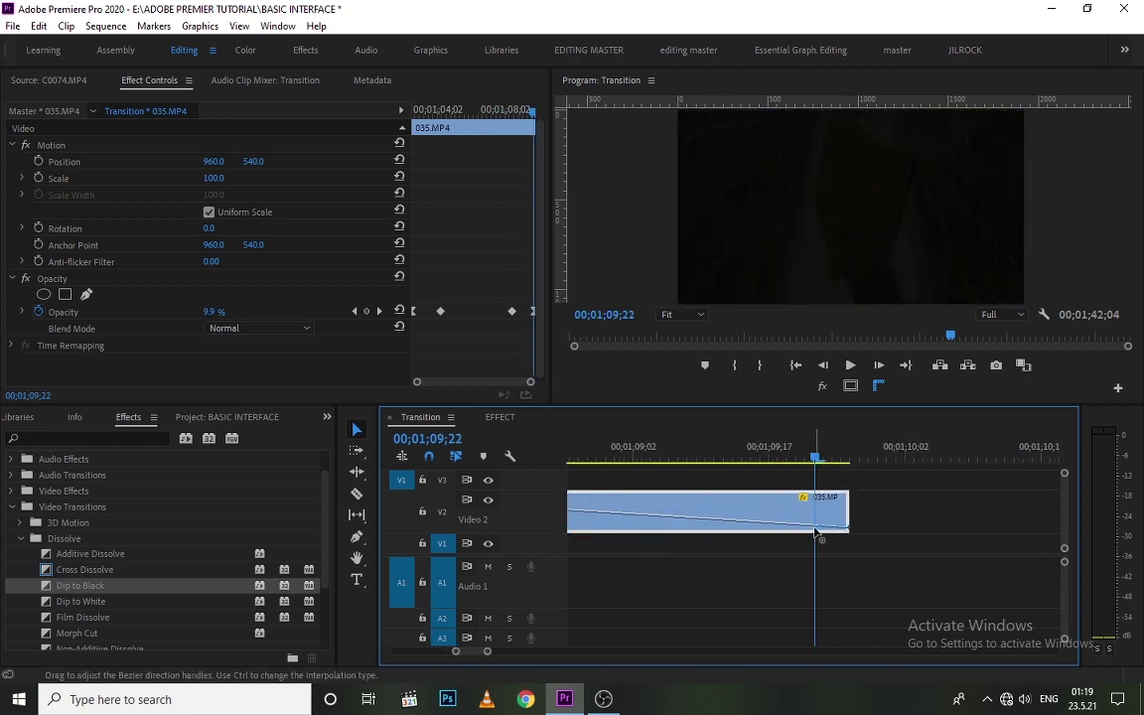
left_click_drag(819, 530, 800, 534)
Play and scrub through the end of the V2 clip to examine its fade-out
key("minus")
key("minus")
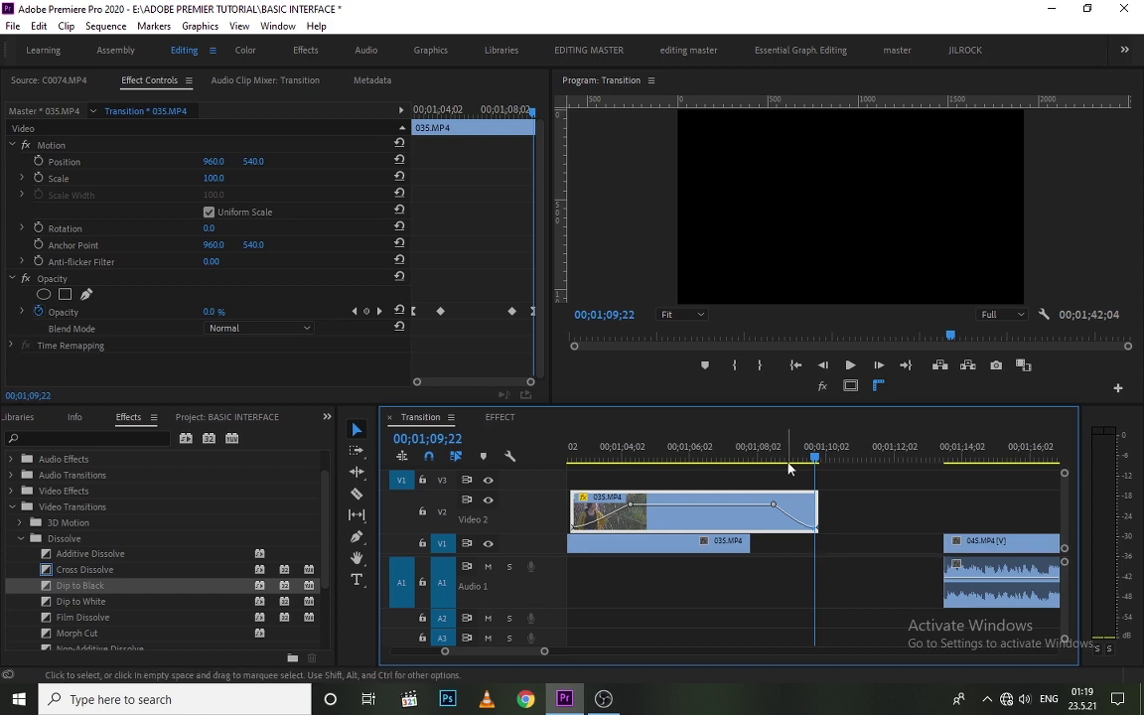
left_click(759, 454)
key("space")
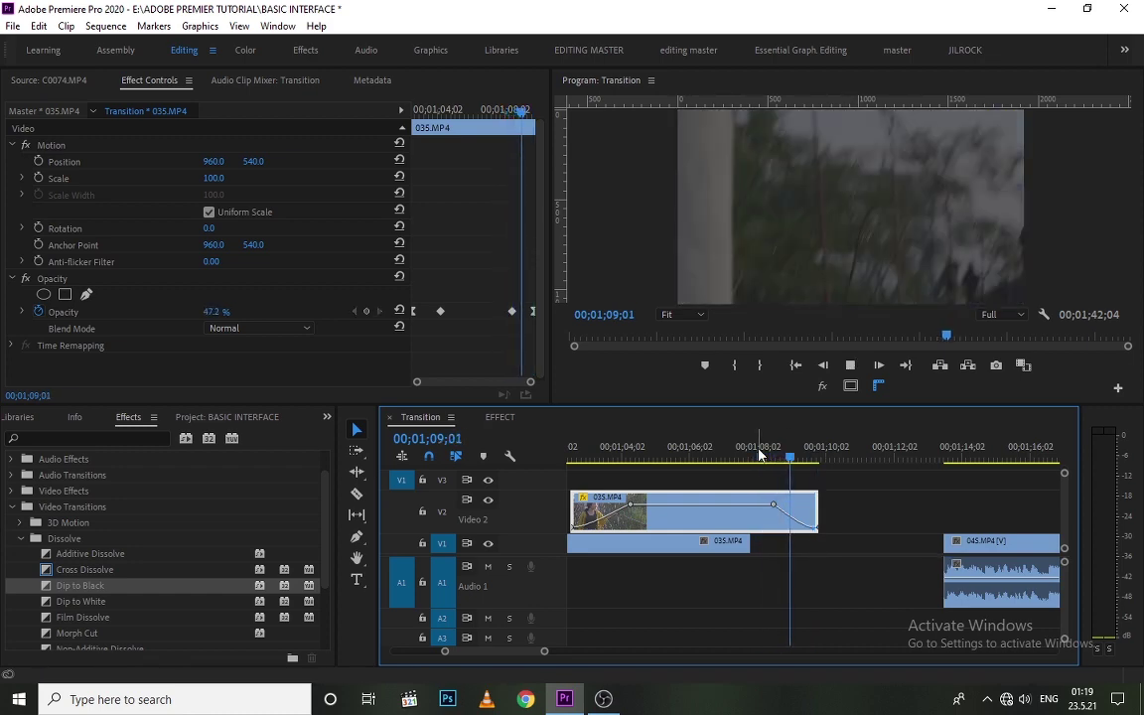
left_click(733, 457)
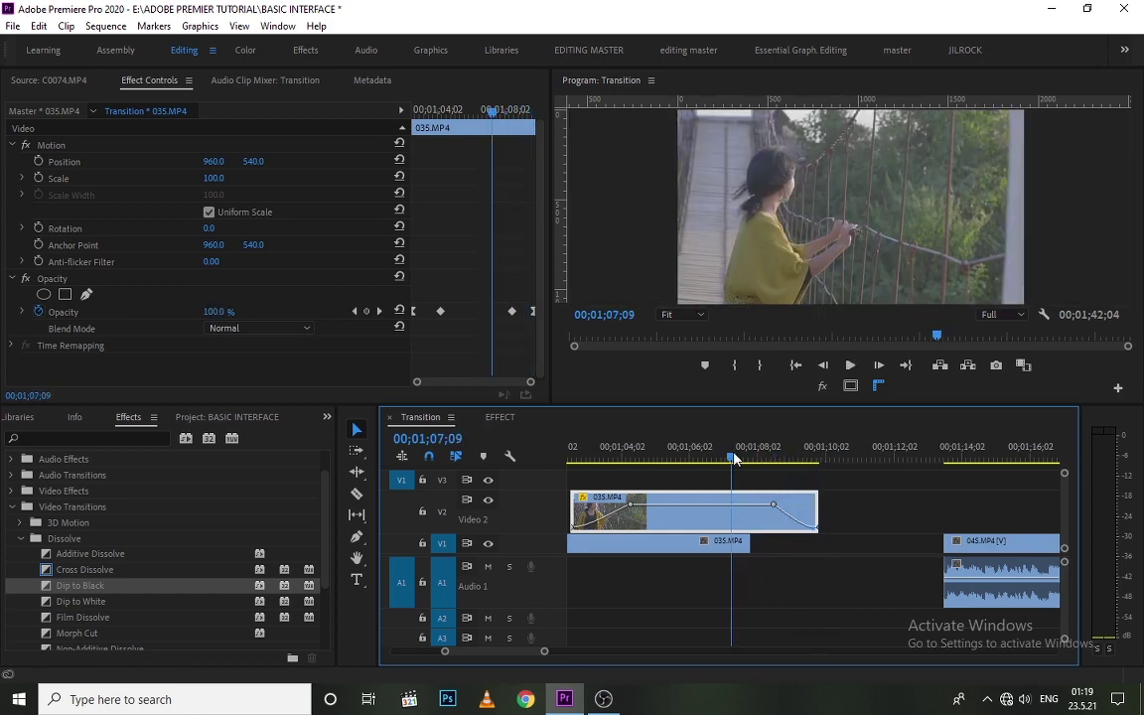
left_click_drag(735, 458, 795, 466)
Place the playhead at 00;01;13;16, the start of the 045.MP4 clip, and clear the clip selection
key("Down")
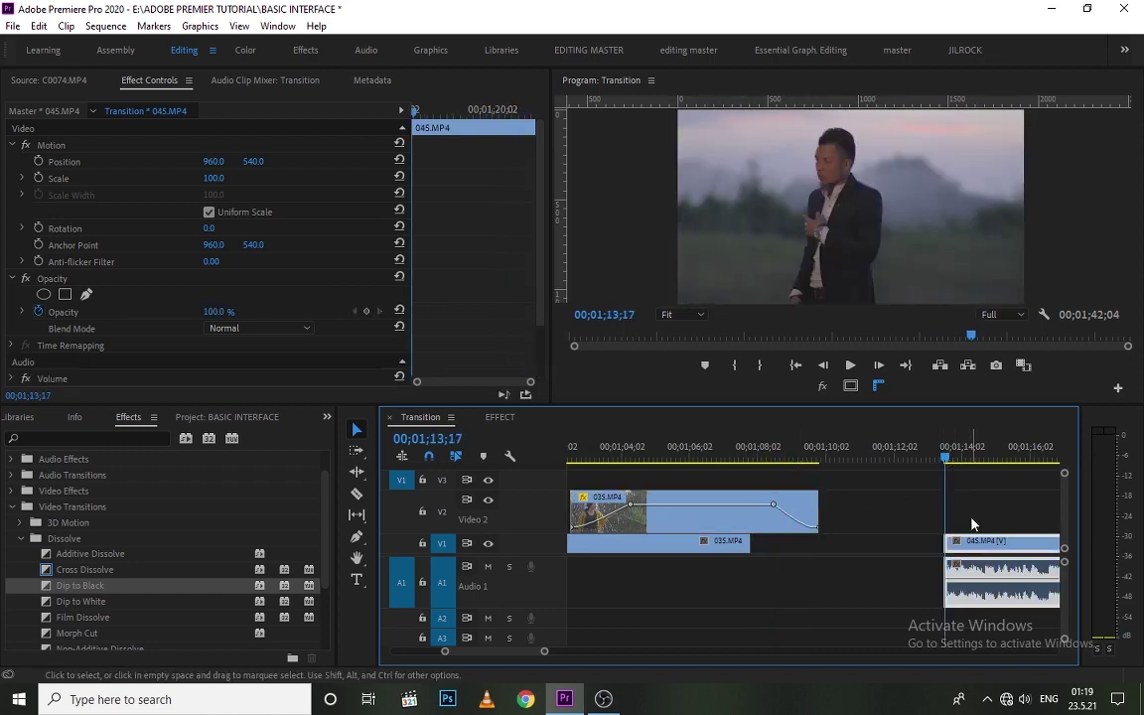
left_click(972, 525)
key("=")
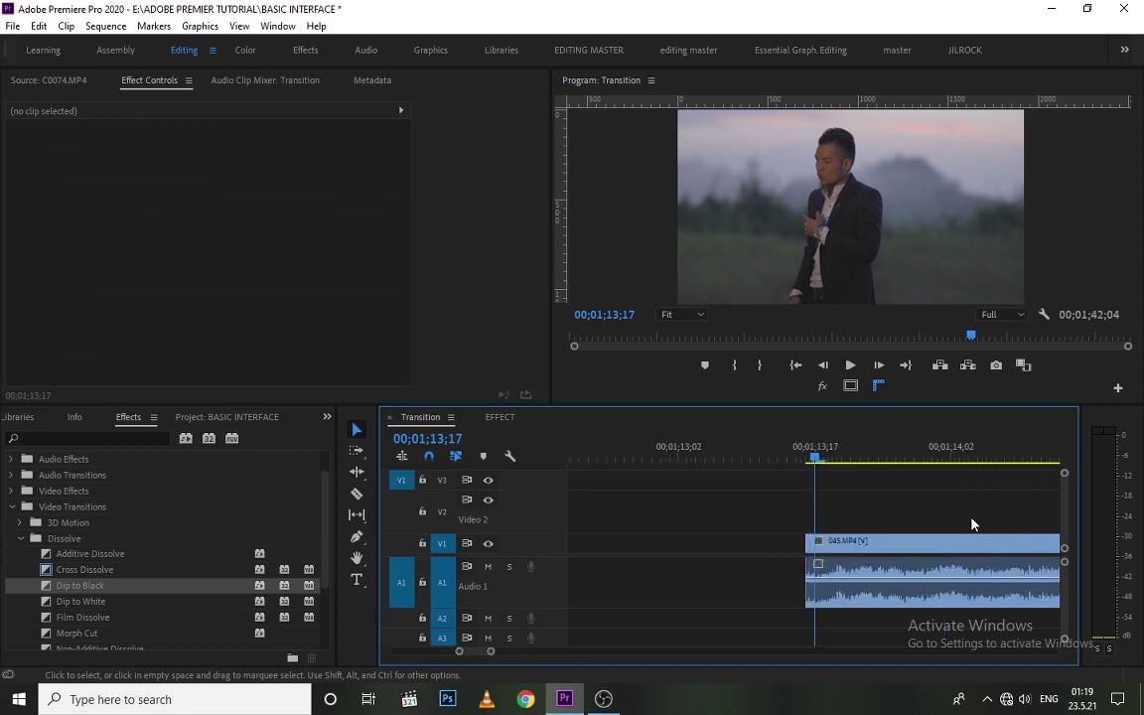
left_click(809, 467)
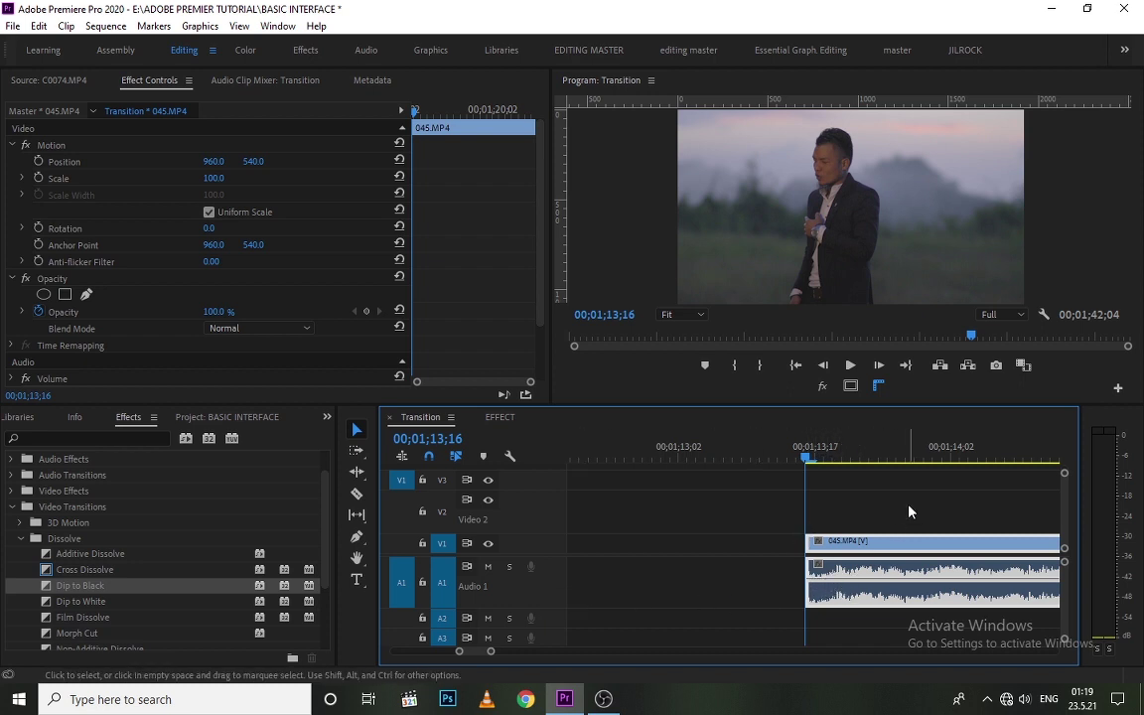
left_click(755, 517)
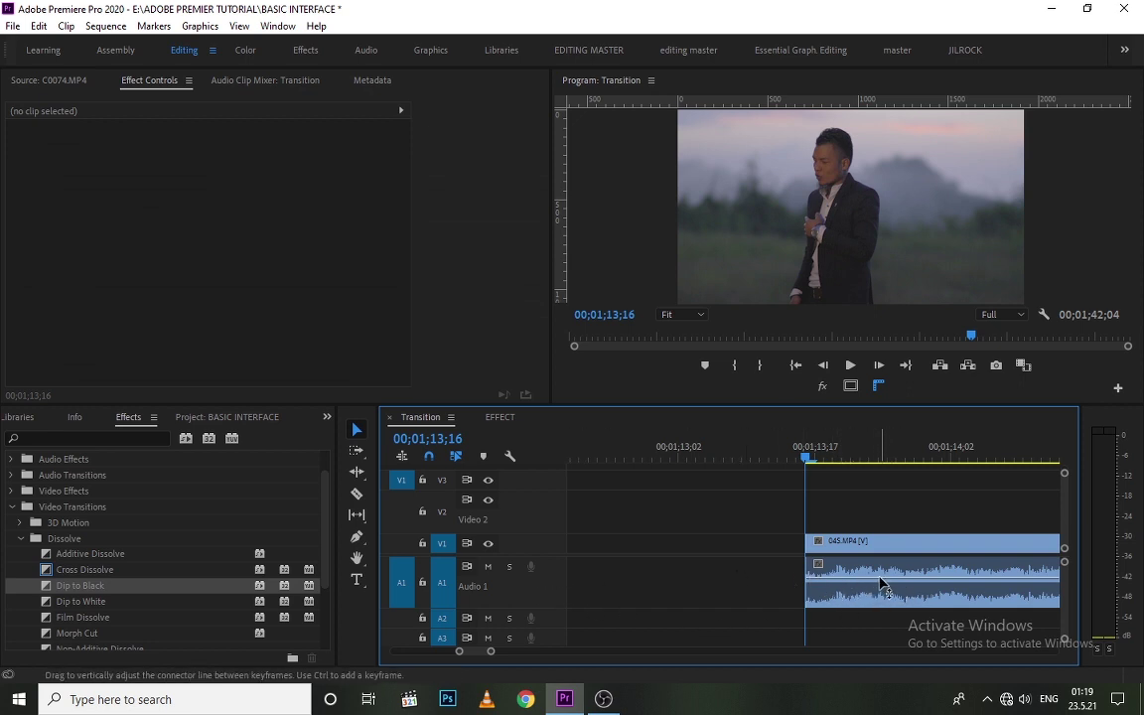
Add two volume keyframes near the start of the 045.MP4 clip's audio on track A1
mouse_move(889, 586)
left_click(882, 579, "ctrl")
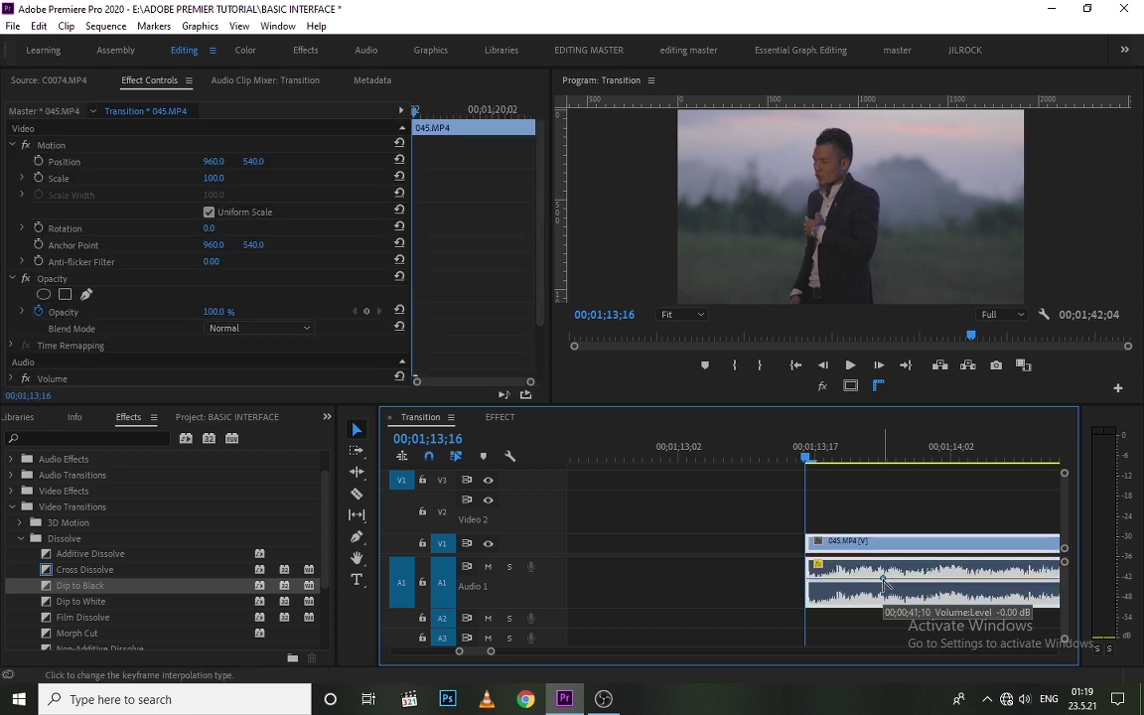
left_click(818, 581, "ctrl")
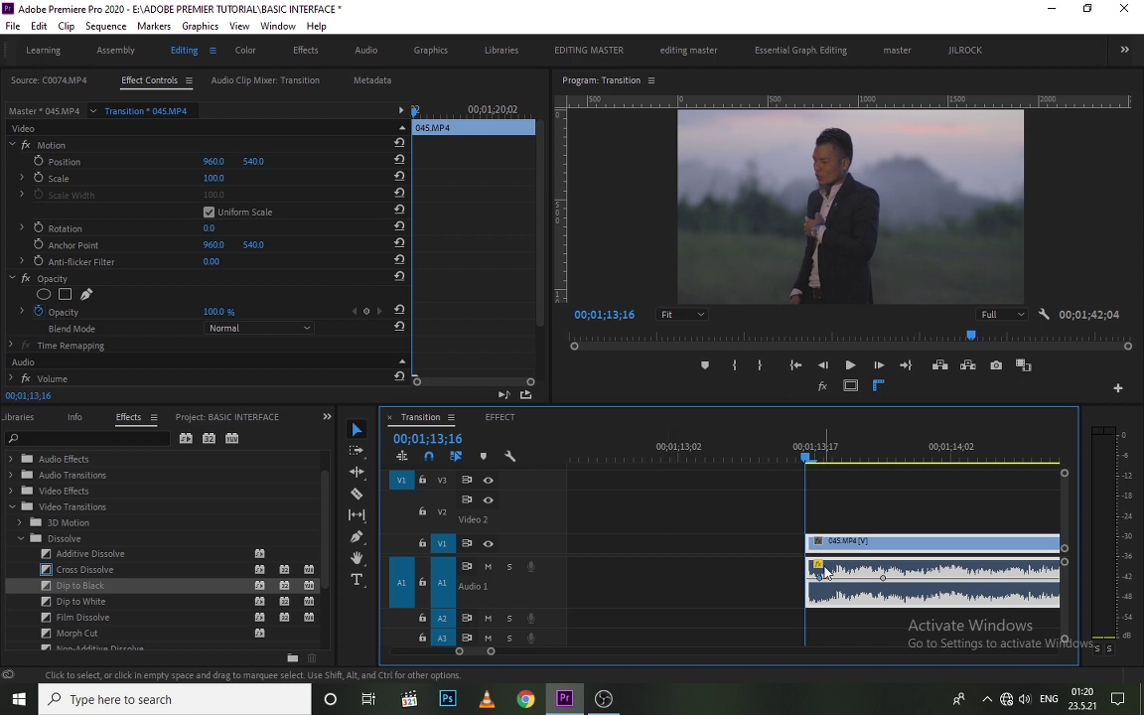
Lower the first volume keyframe to the start of the 045.MP4 clip to fade its audio in, and play the result
left_click_drag(820, 570, 793, 615)
left_click(816, 459)
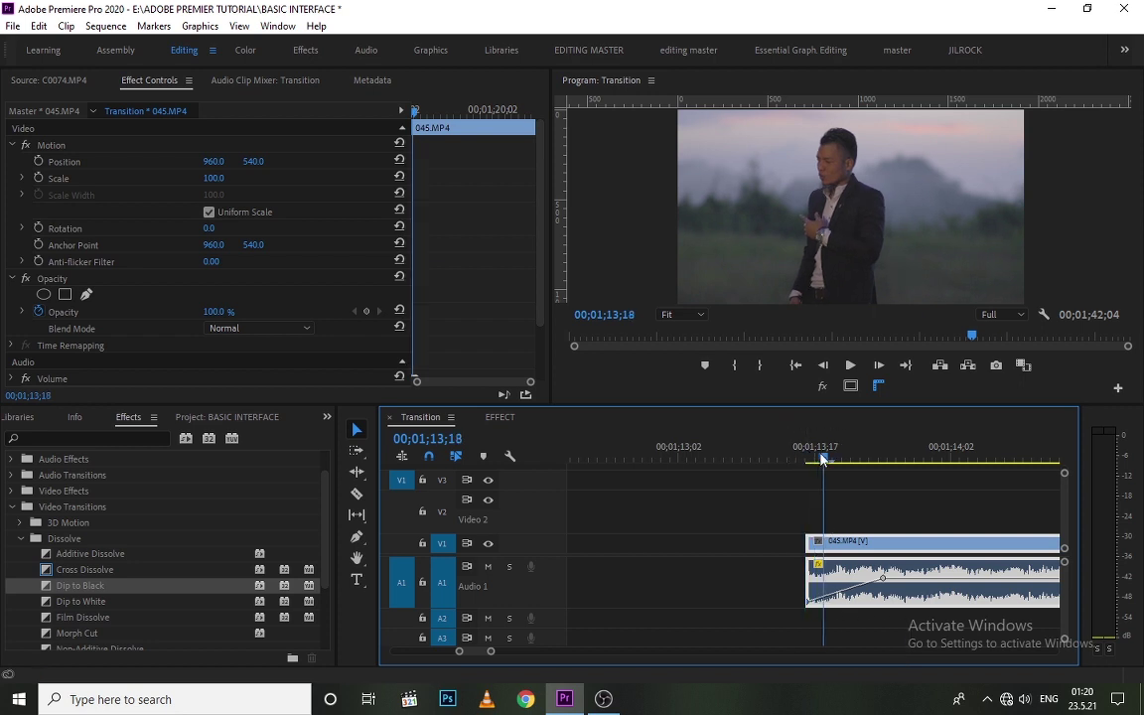
left_click(795, 458)
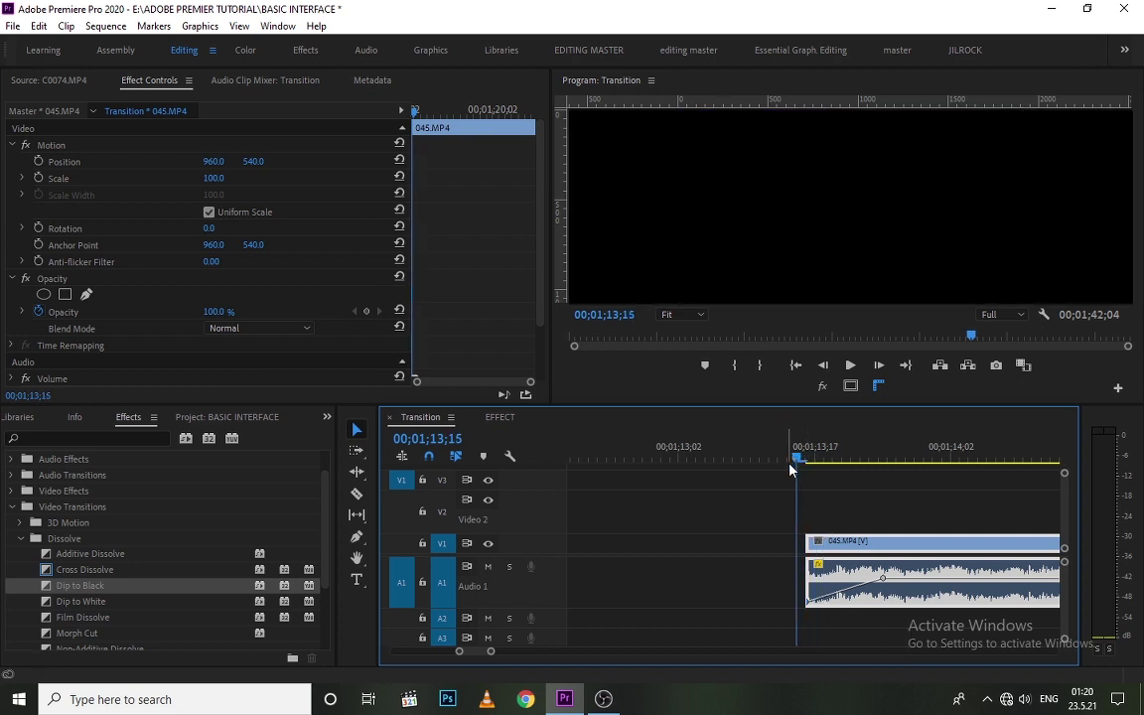
key("space")
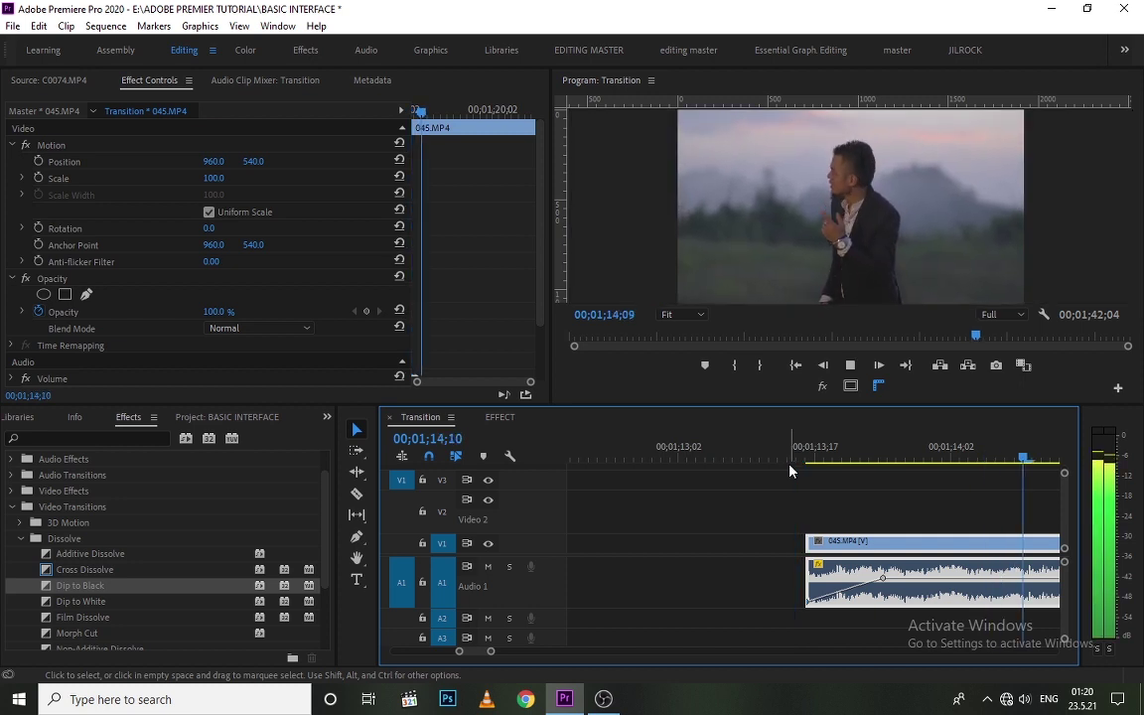
key("space")
Lengthen the 045.MP4 audio fade-in by adding a volume keyframe further along and deleting the middle one, and play it from 00;01;13;16
key("ctrl+minus")
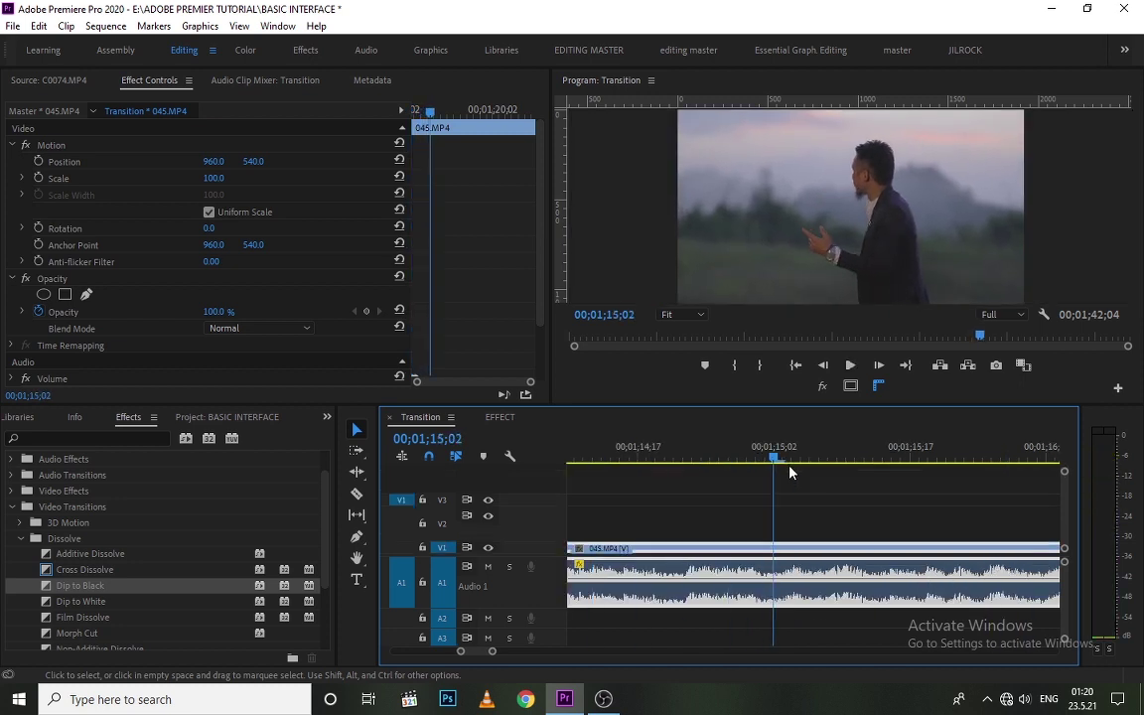
key("minus")
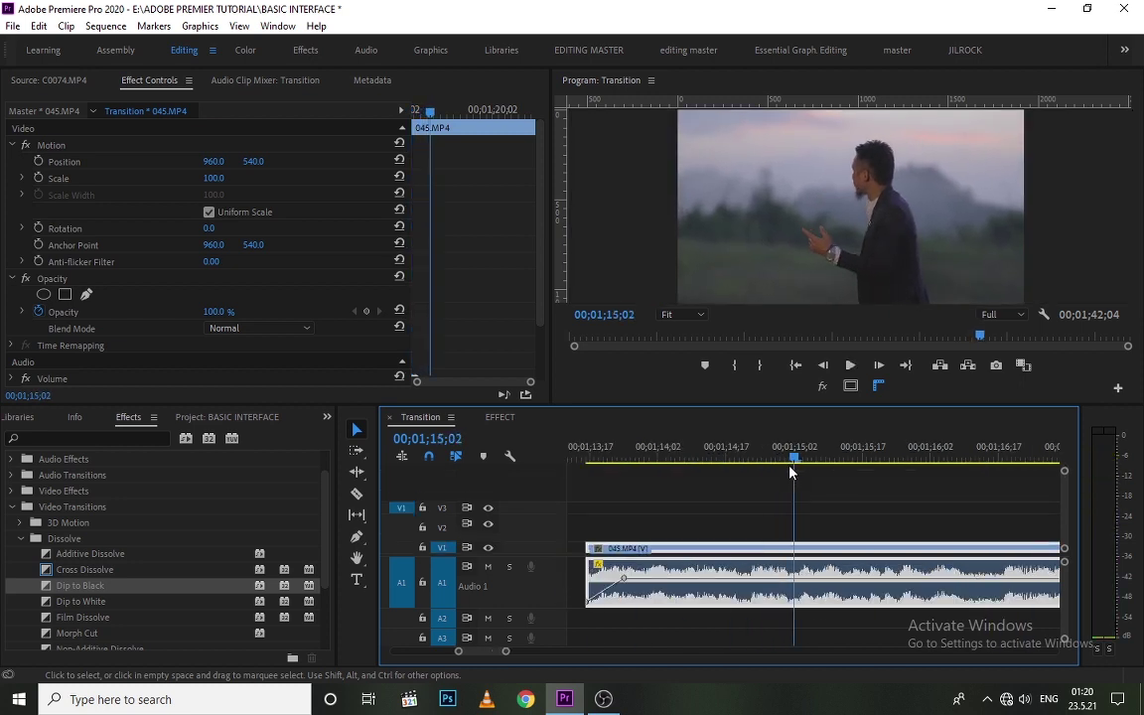
left_click(686, 578, "ctrl")
right_click(624, 578)
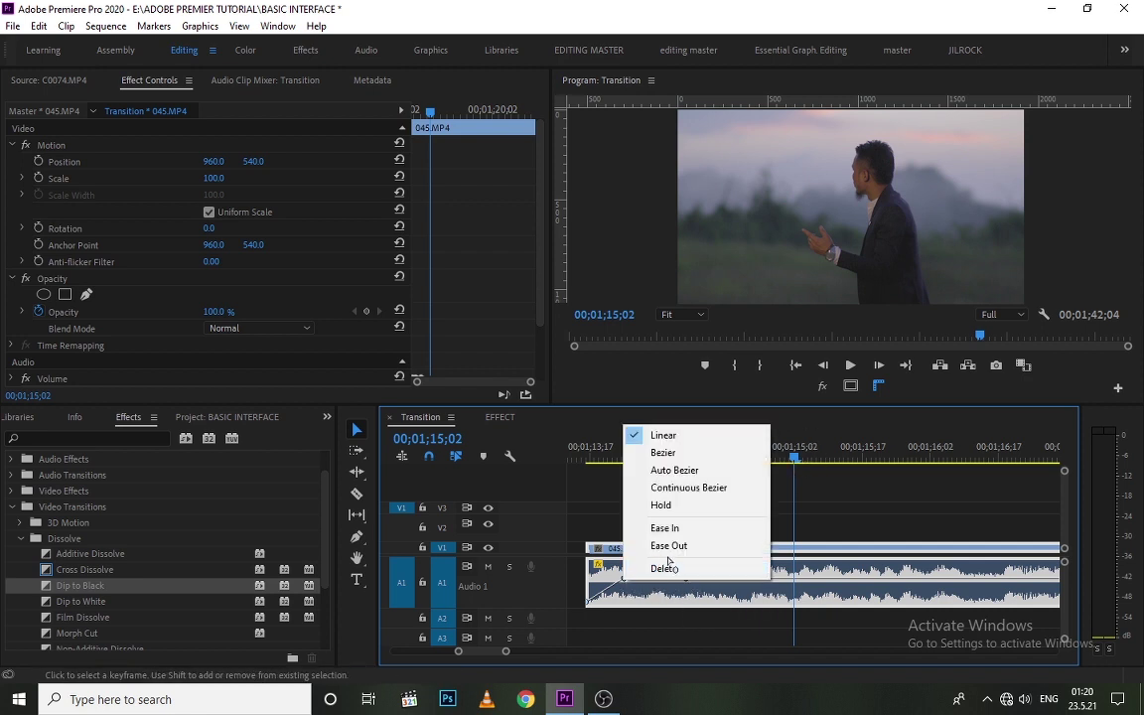
left_click(665, 568)
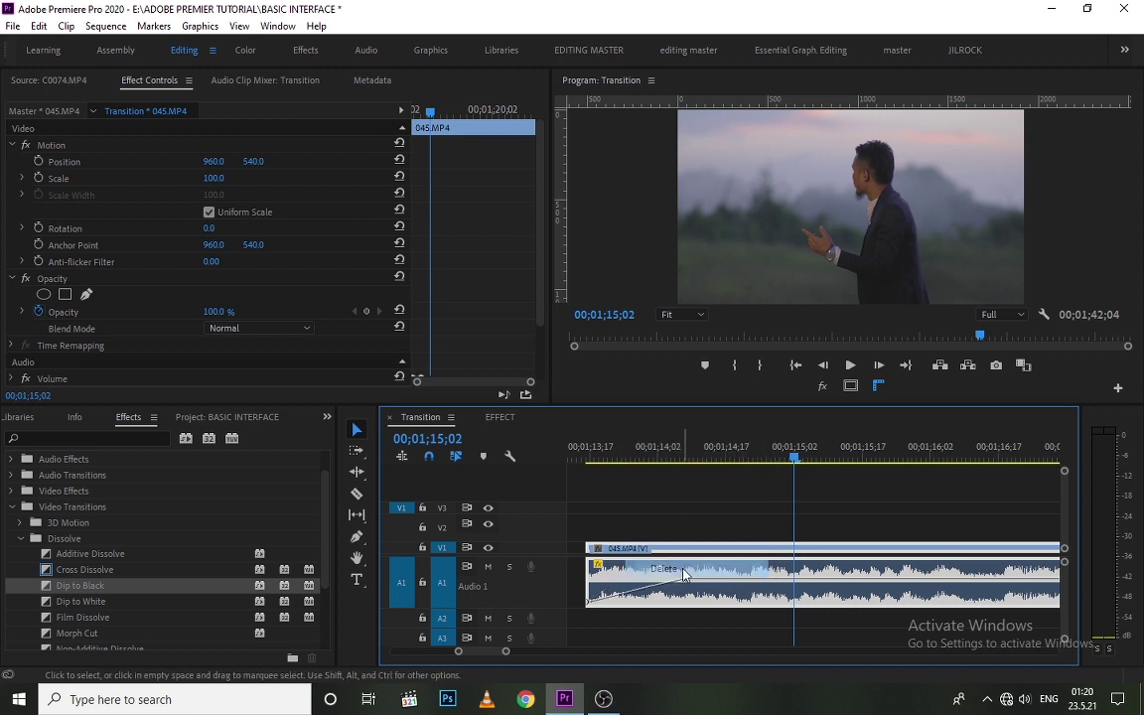
left_click_drag(632, 462, 588, 465)
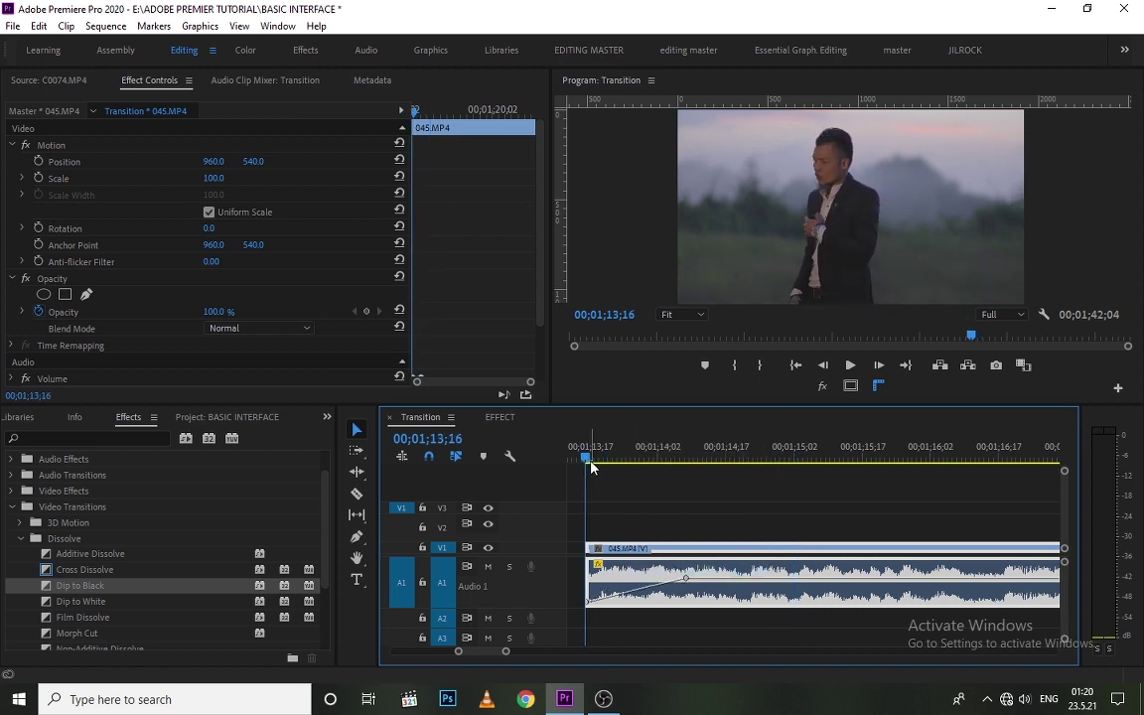
key("space")
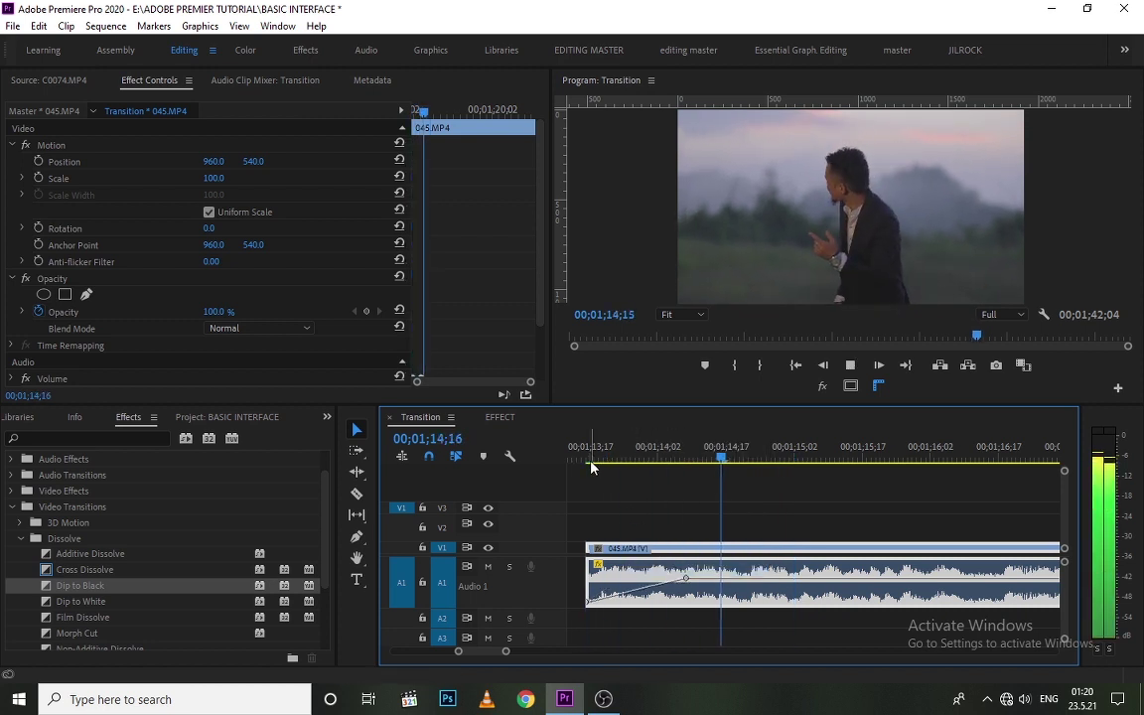
left_click(656, 523)
Find C0071.MP4 in the BASIC INTERFACE project, open it in the Source Monitor and play it
key("minus")
key("minus")
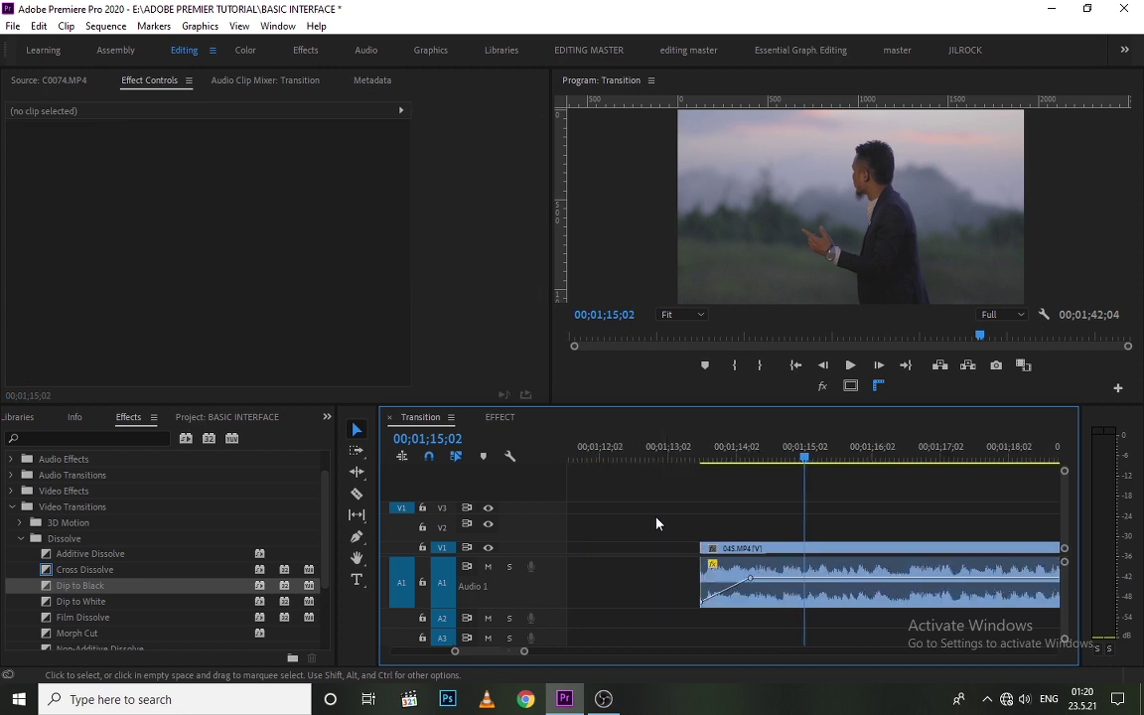
key("minus")
key("minus")
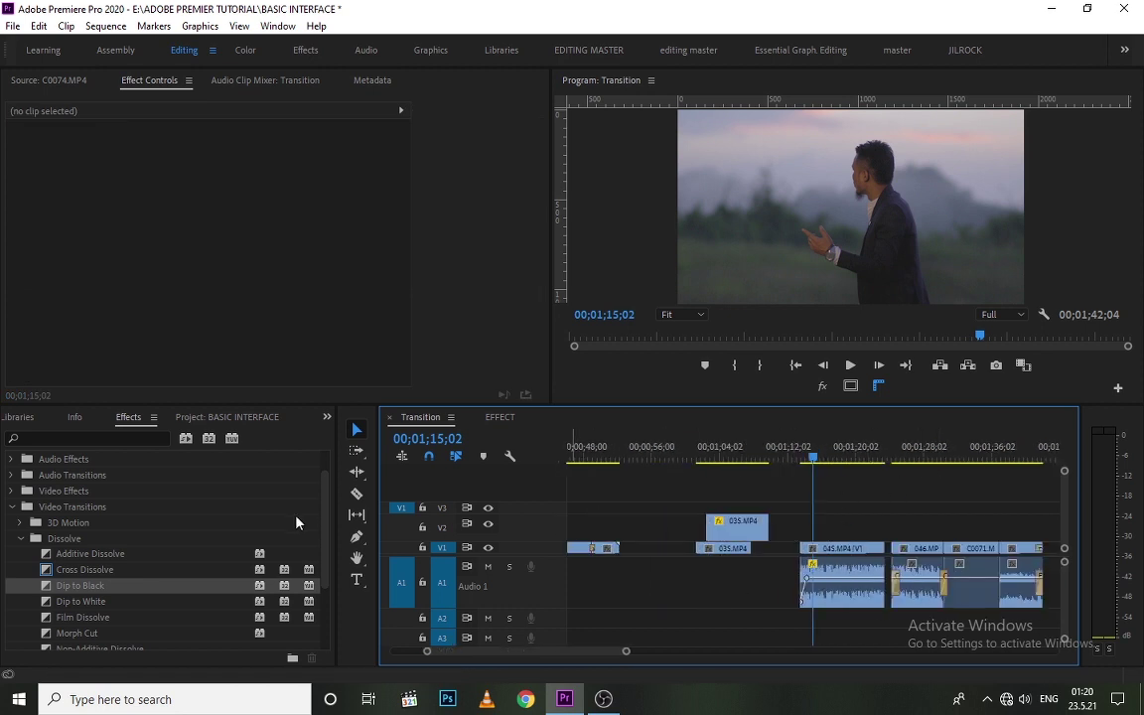
left_click(29, 418)
left_click(24, 419)
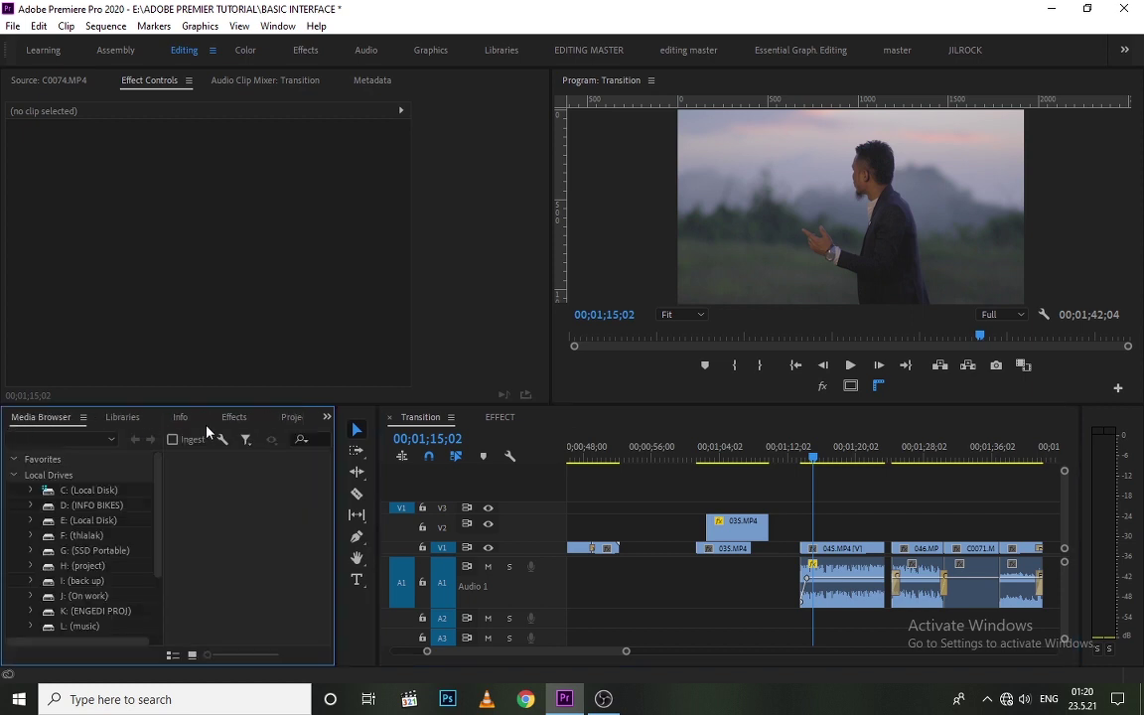
left_click(280, 420)
scroll(123, 597, "down", 1)
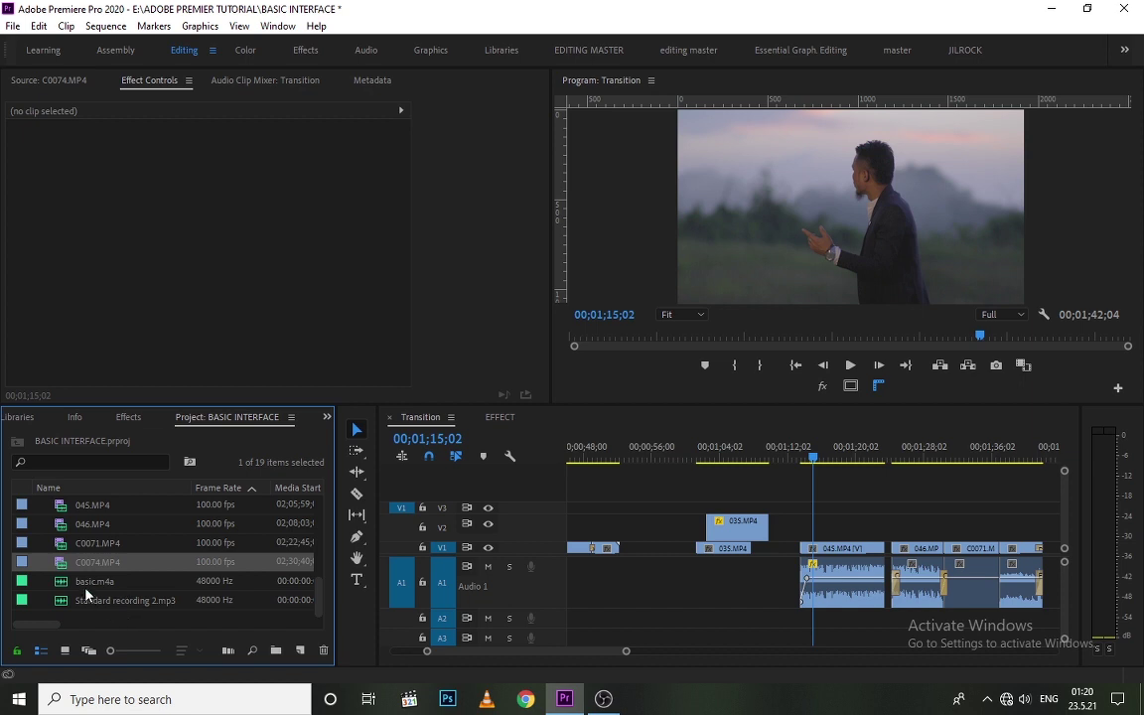
scroll(85, 594, "up", 3)
scroll(85, 593, "up", 5)
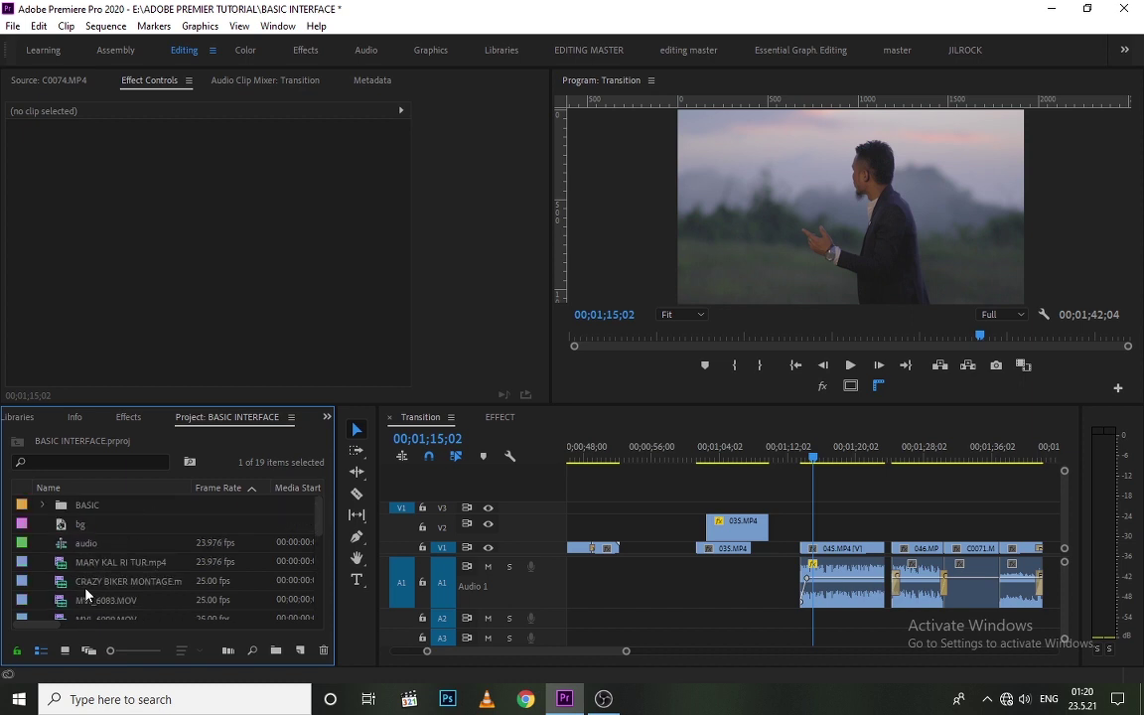
scroll(65, 588, "down", 8)
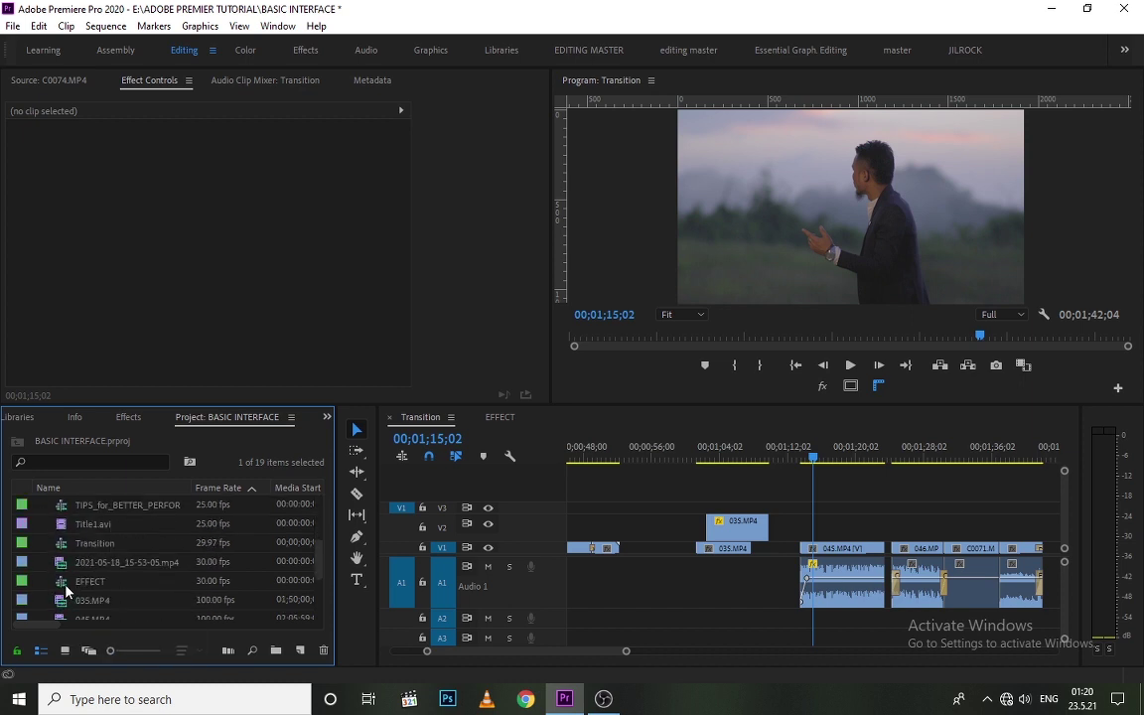
double_click(66, 582)
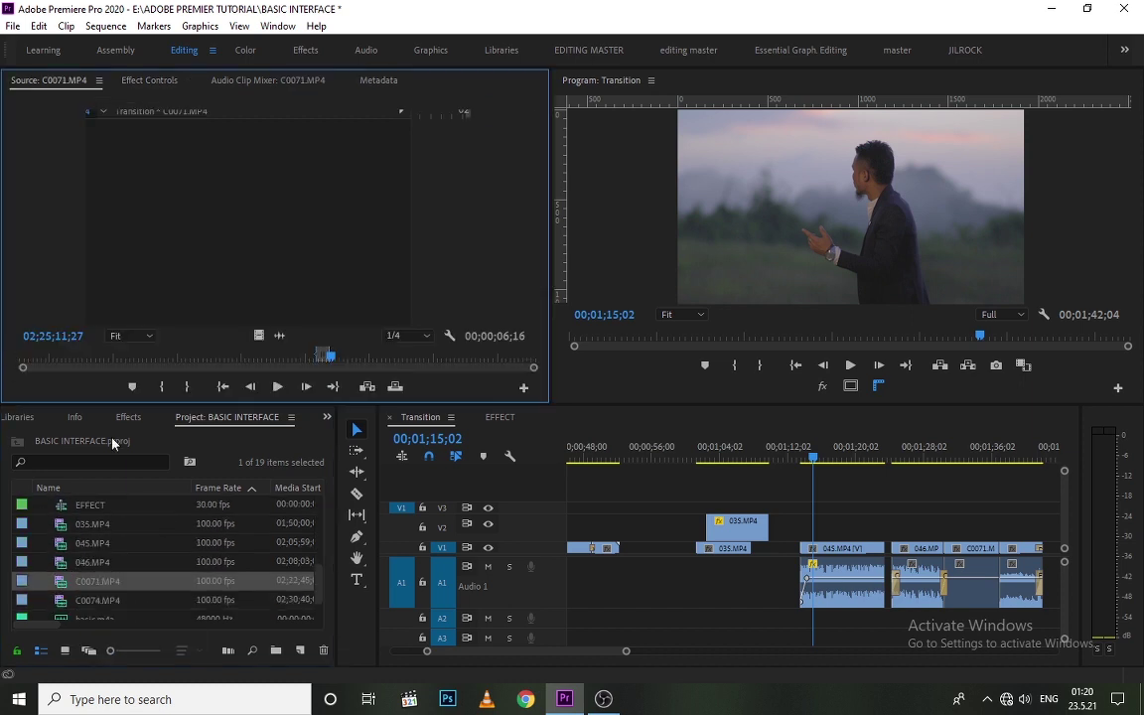
key("space")
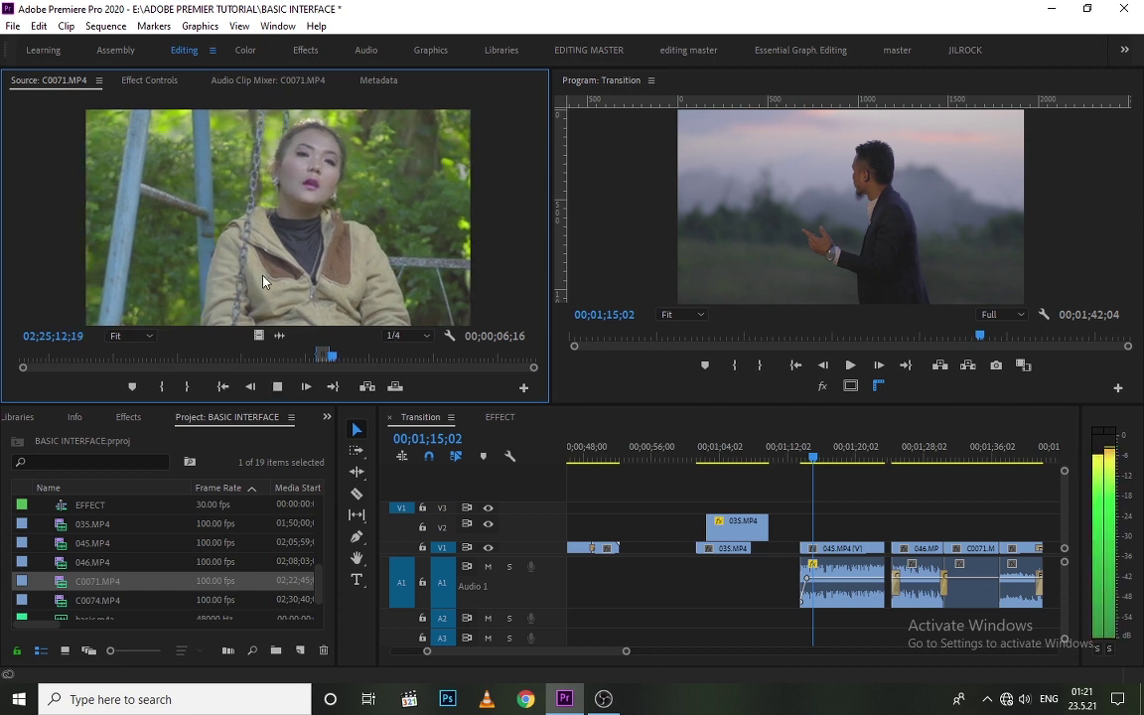
Mark a range of the C0071.MP4 source clip with In at 02;25;32;19 and Out at 02;25;39;12
left_click(940, 528)
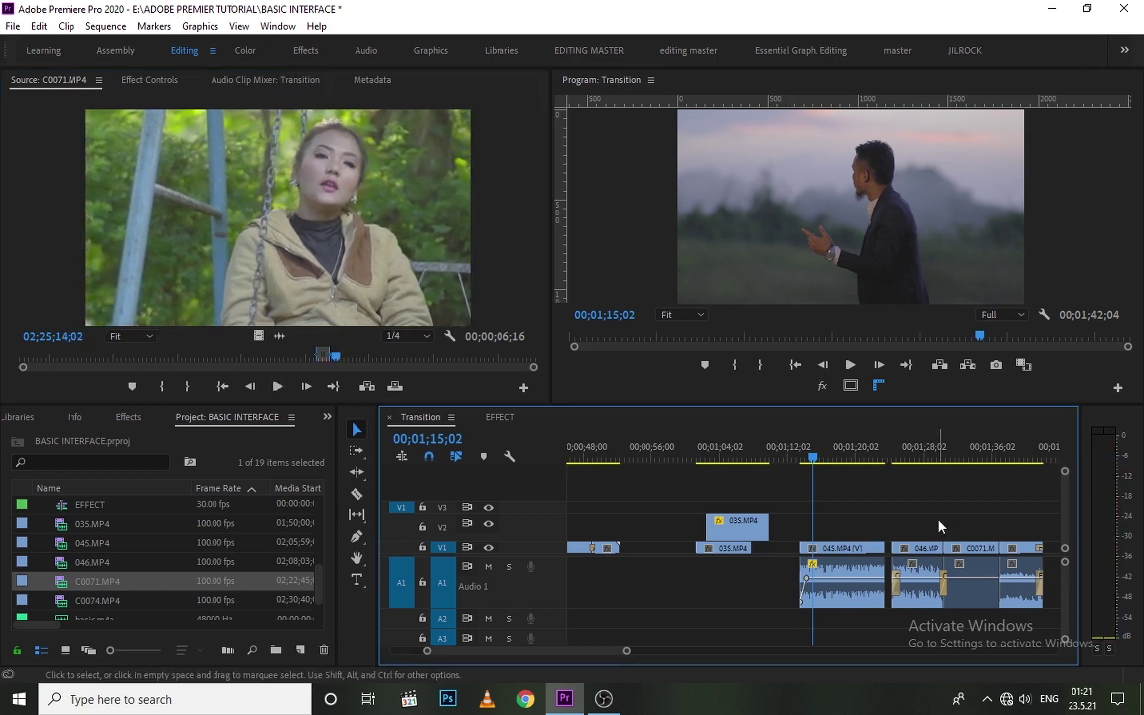
key("minus")
key("minus")
key("minus")
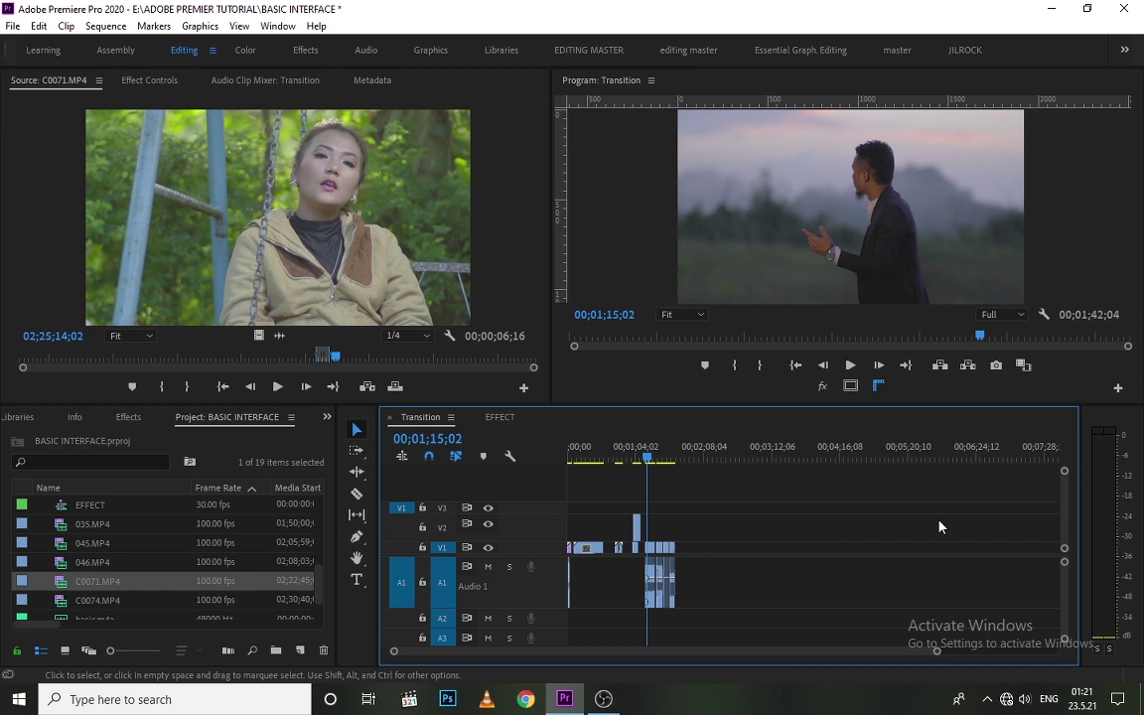
left_click_drag(336, 356, 377, 362)
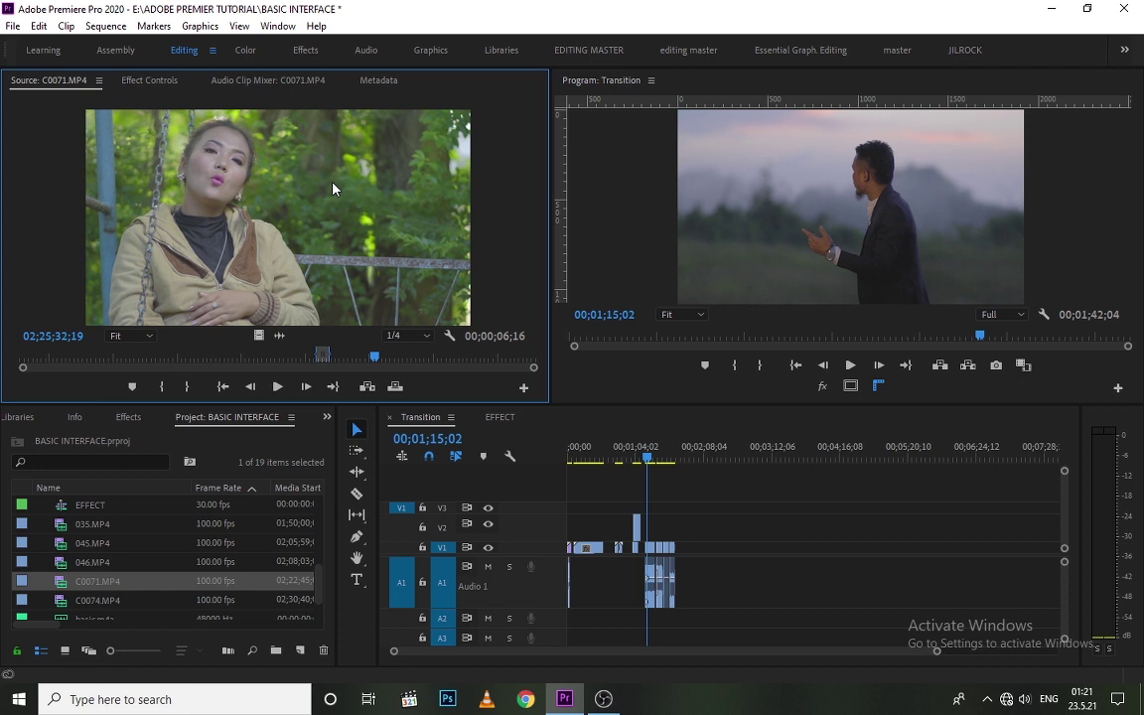
key("ctrl+shift+x")
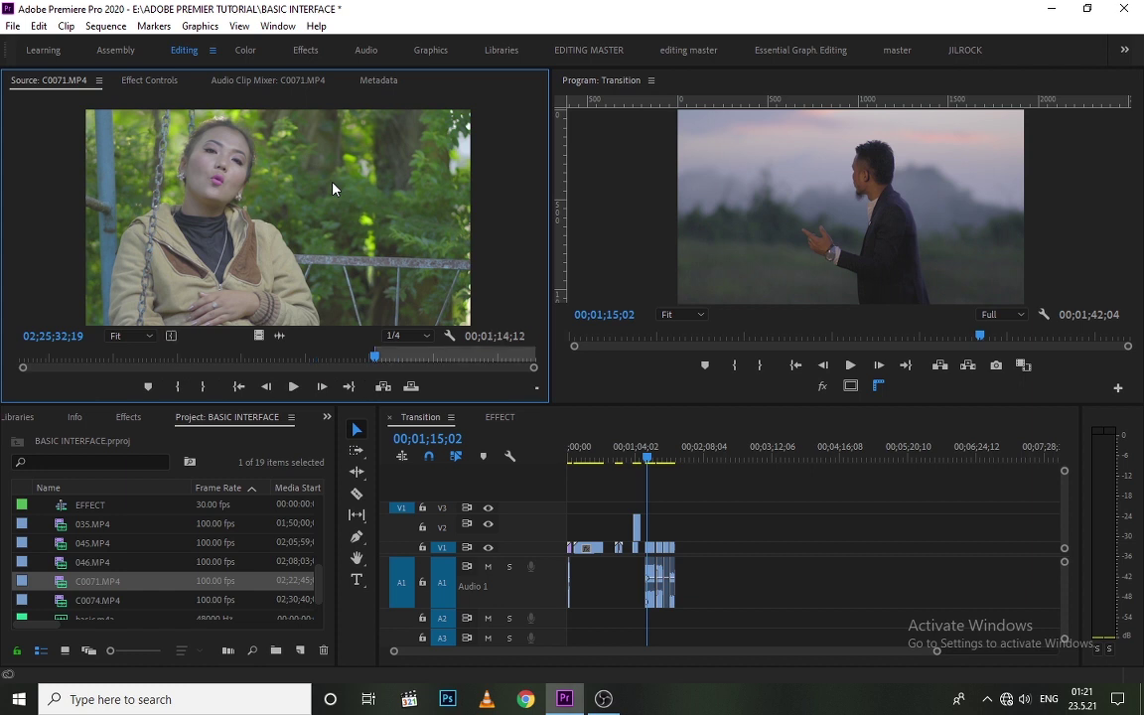
key("space")
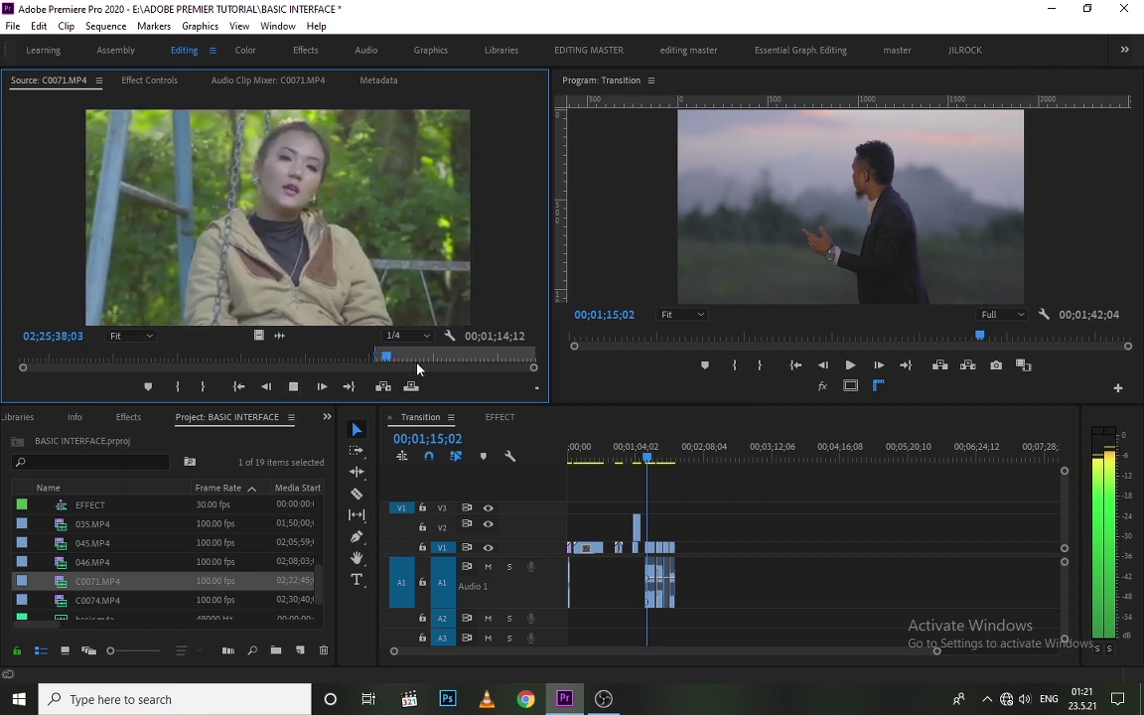
key("space")
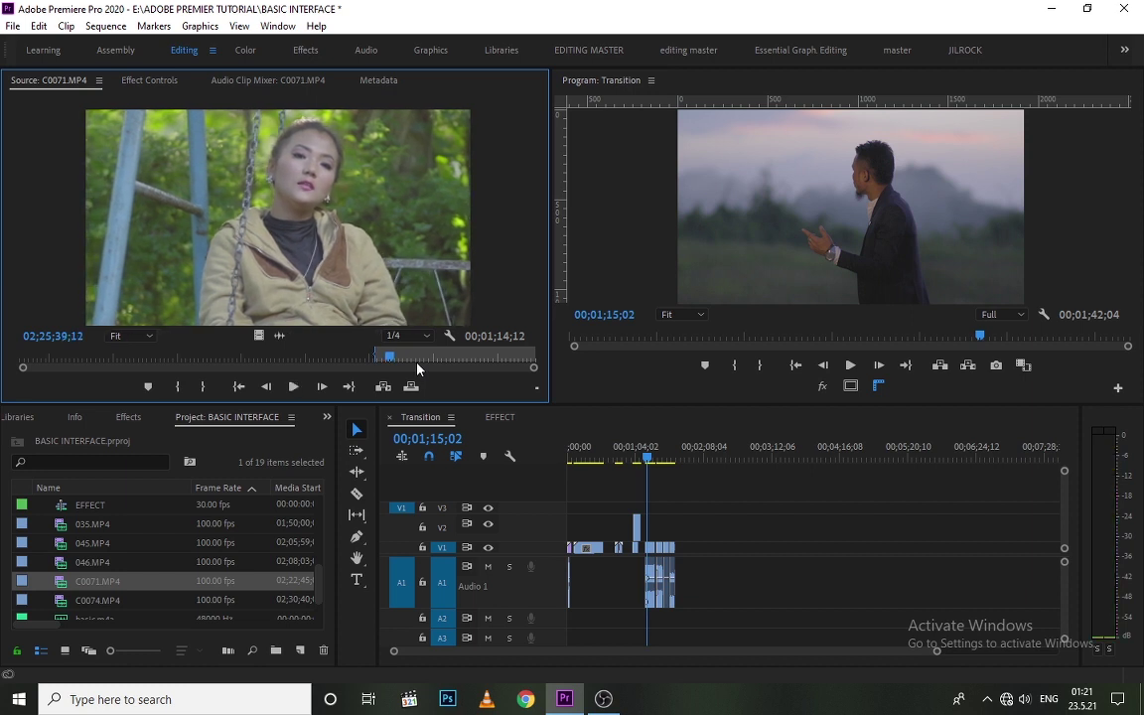
key("o")
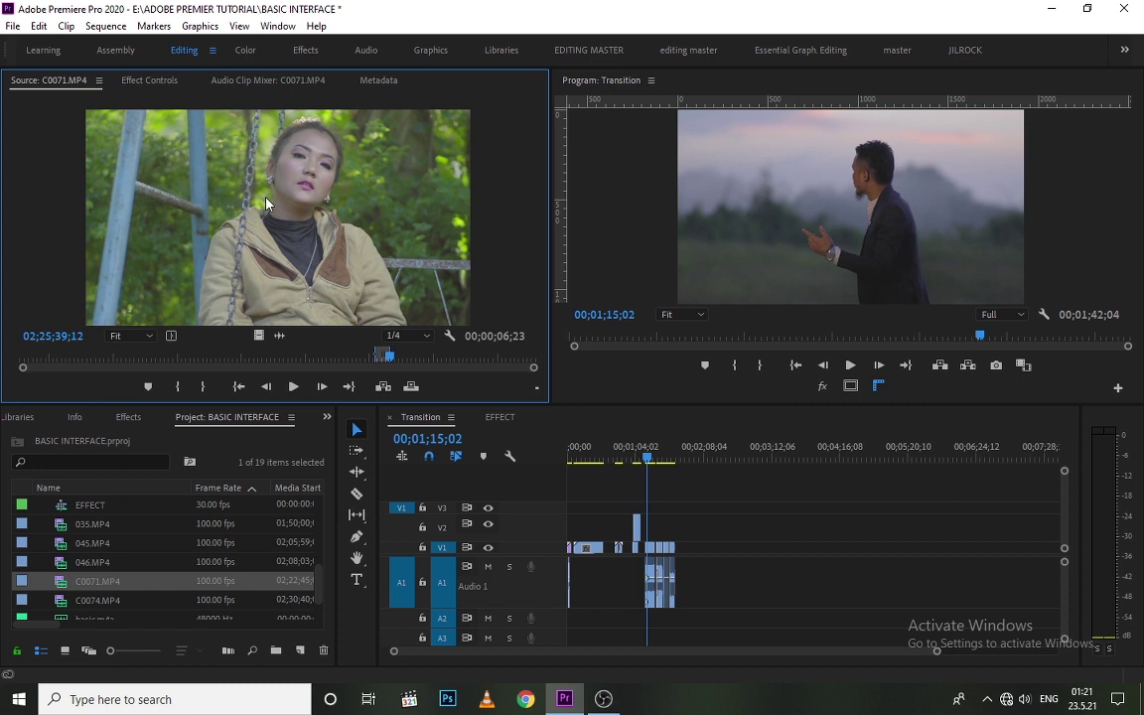
Place the marked C0071.MP4 range on V1 and A1 in the empty area after the existing clips, at about 00;02;15
left_click_drag(266, 203, 716, 556)
left_click(715, 458)
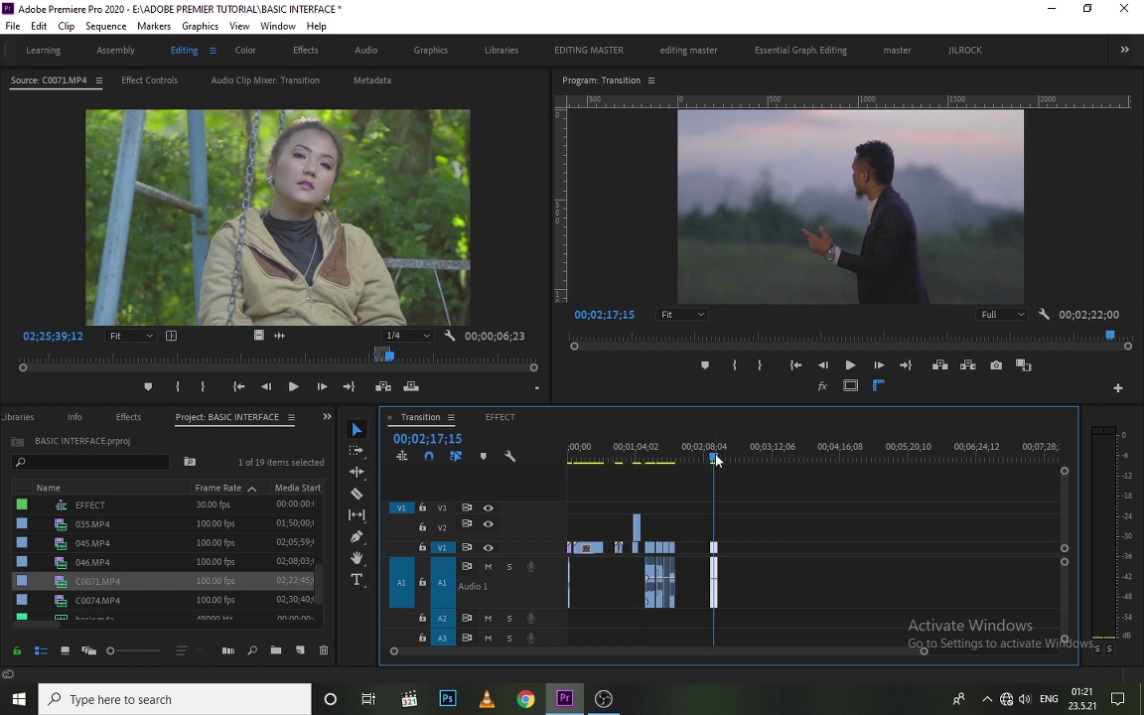
key("=")
key("=")
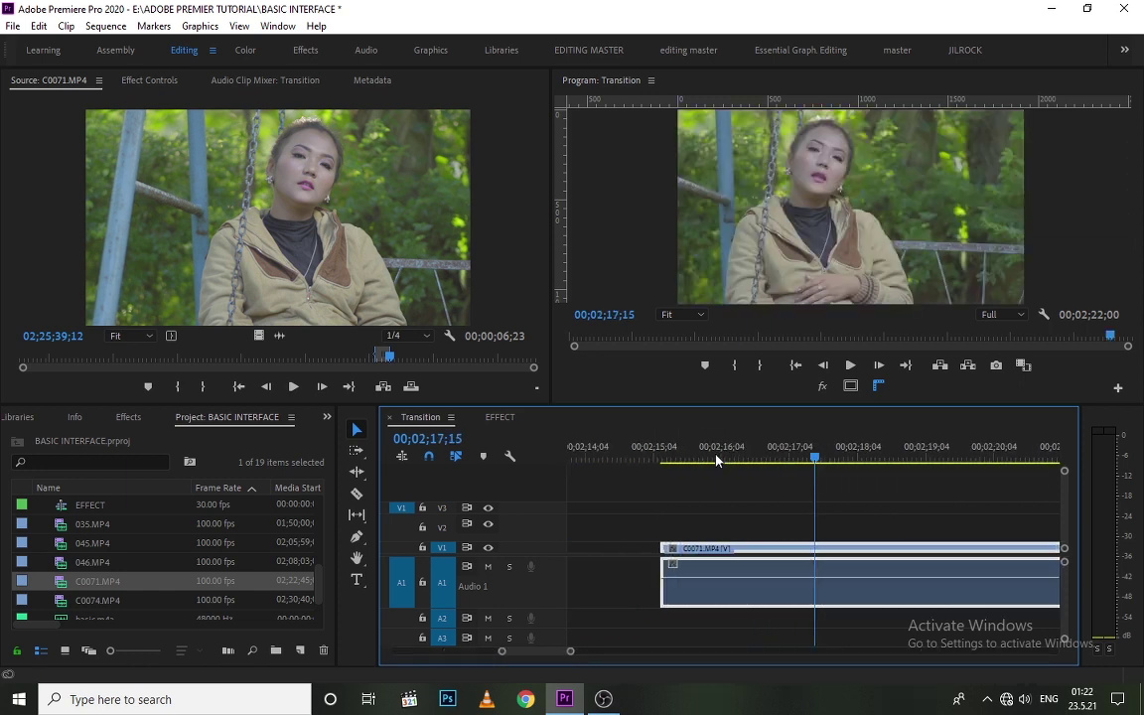
key("minus")
key("minus")
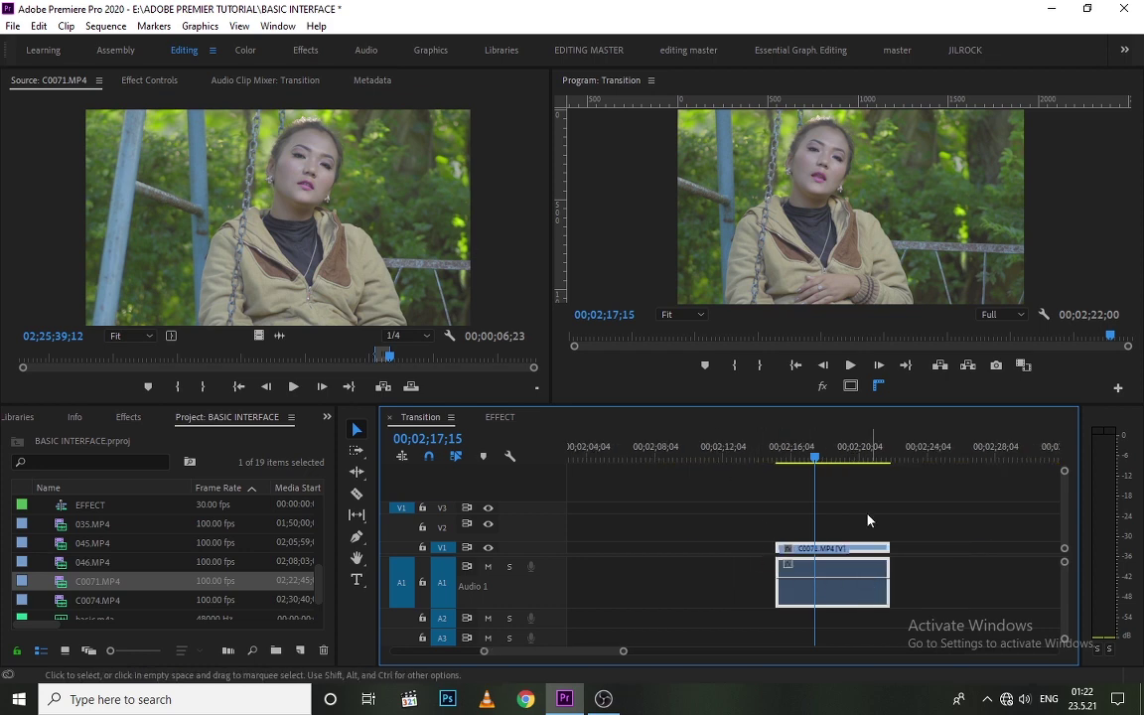
Add two volume keyframes to the new C0071.MP4 clip's audio, at 00;02;20;16 and near the clip's end
left_click(866, 458)
left_click(958, 586)
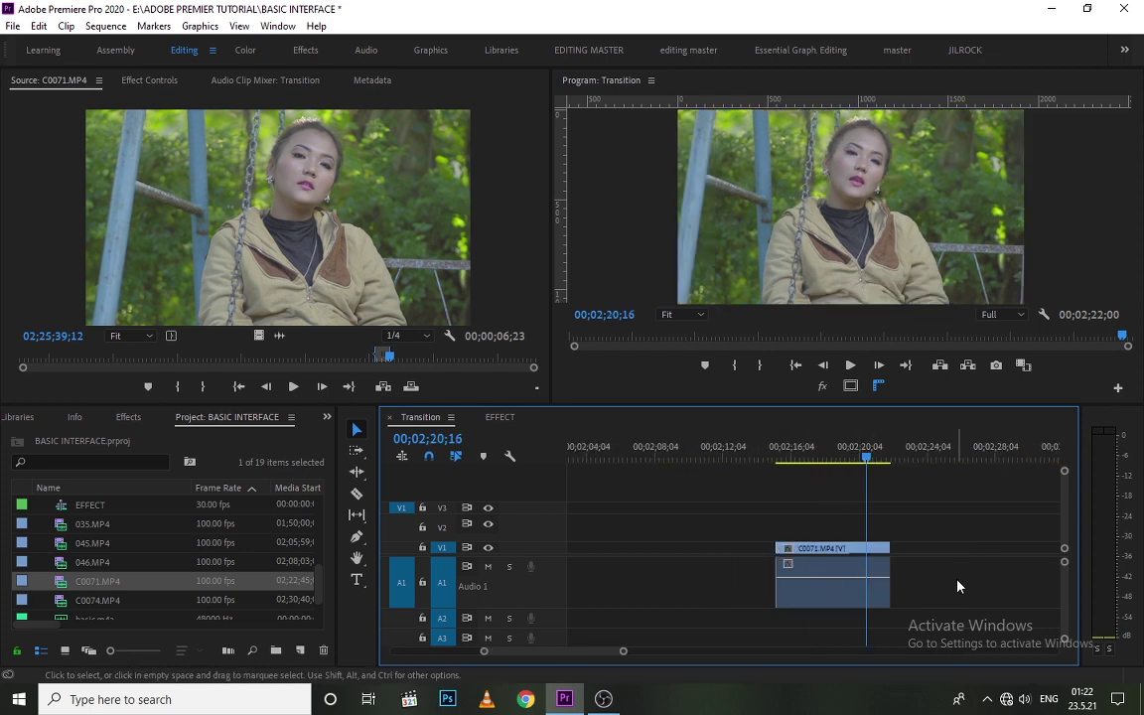
key("equal")
key("equal")
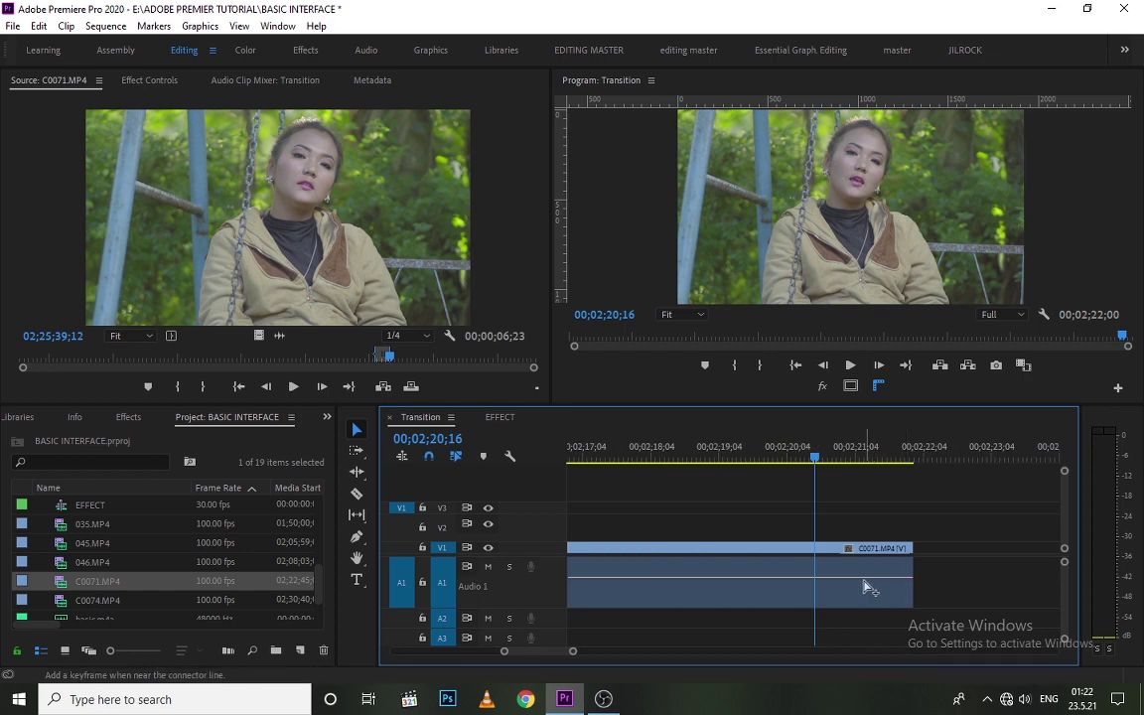
left_click(817, 586)
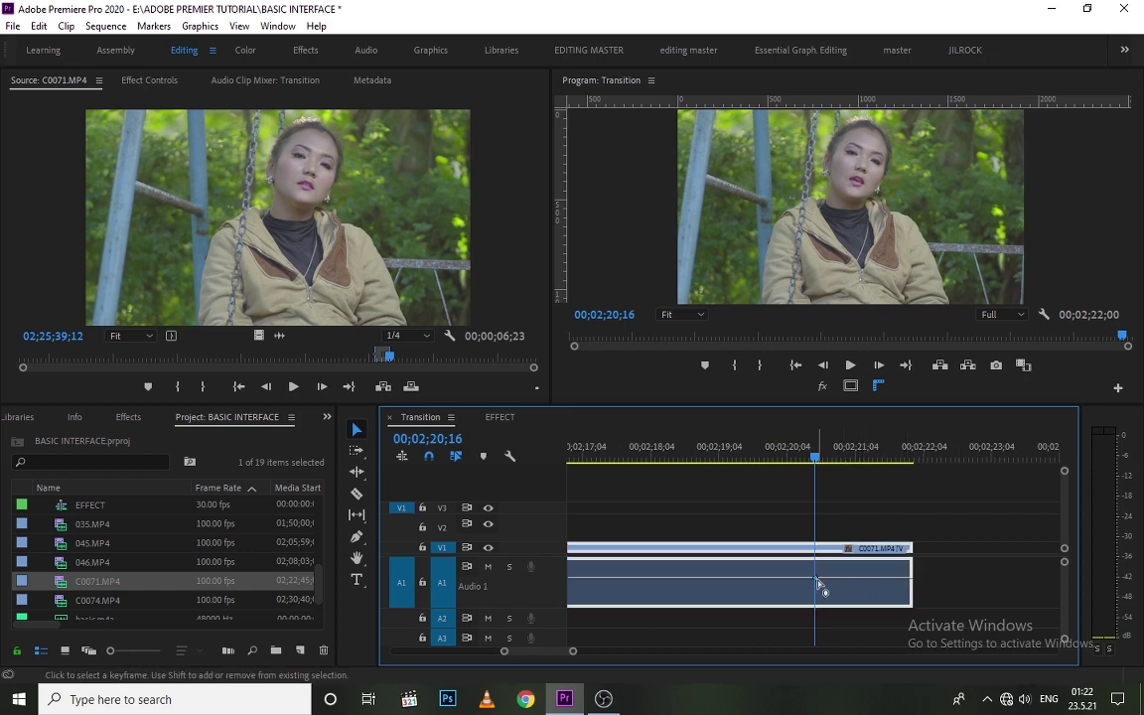
left_click(904, 579, "ctrl")
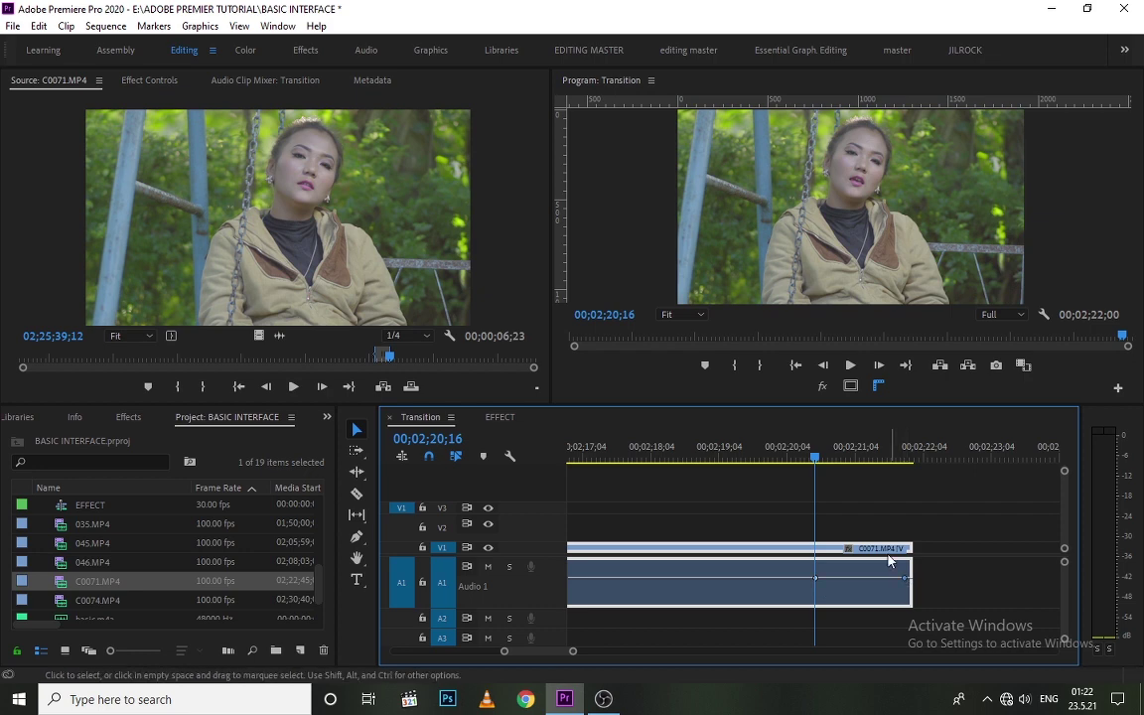
left_click(770, 457)
left_click_drag(771, 457, 766, 458)
left_click(802, 498)
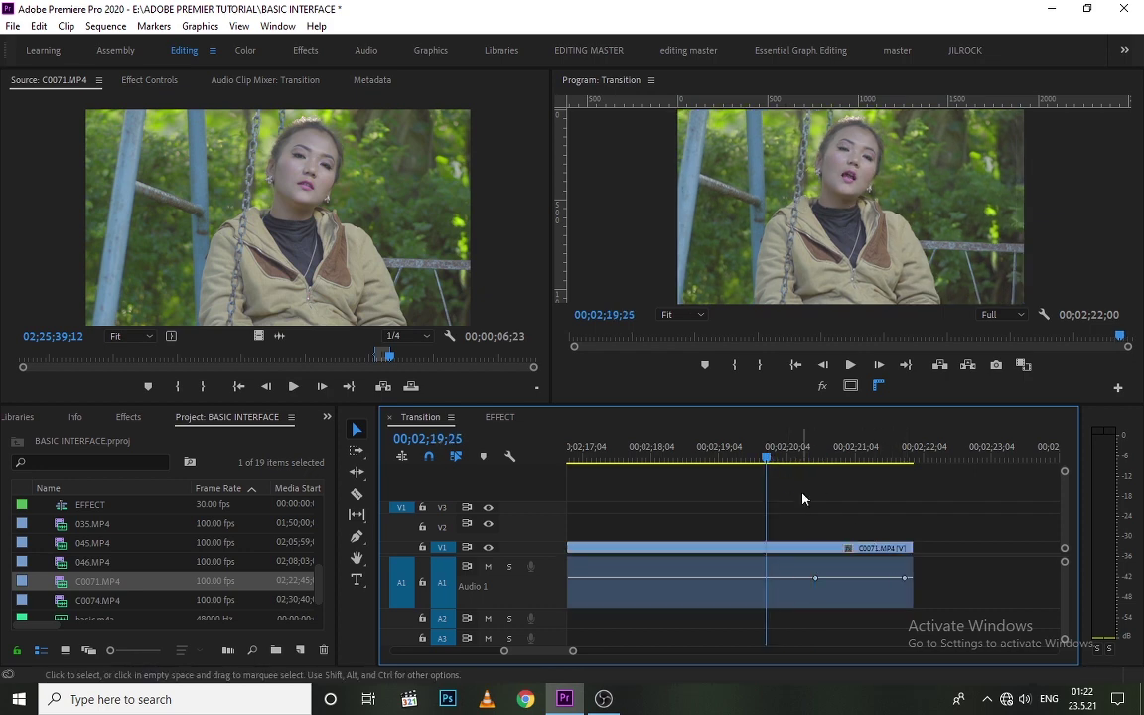
Play the end of the new C0071.MP4 clip, and lower its last volume keyframe to the clip's end to fade the audio out
left_click(702, 457)
key("space")
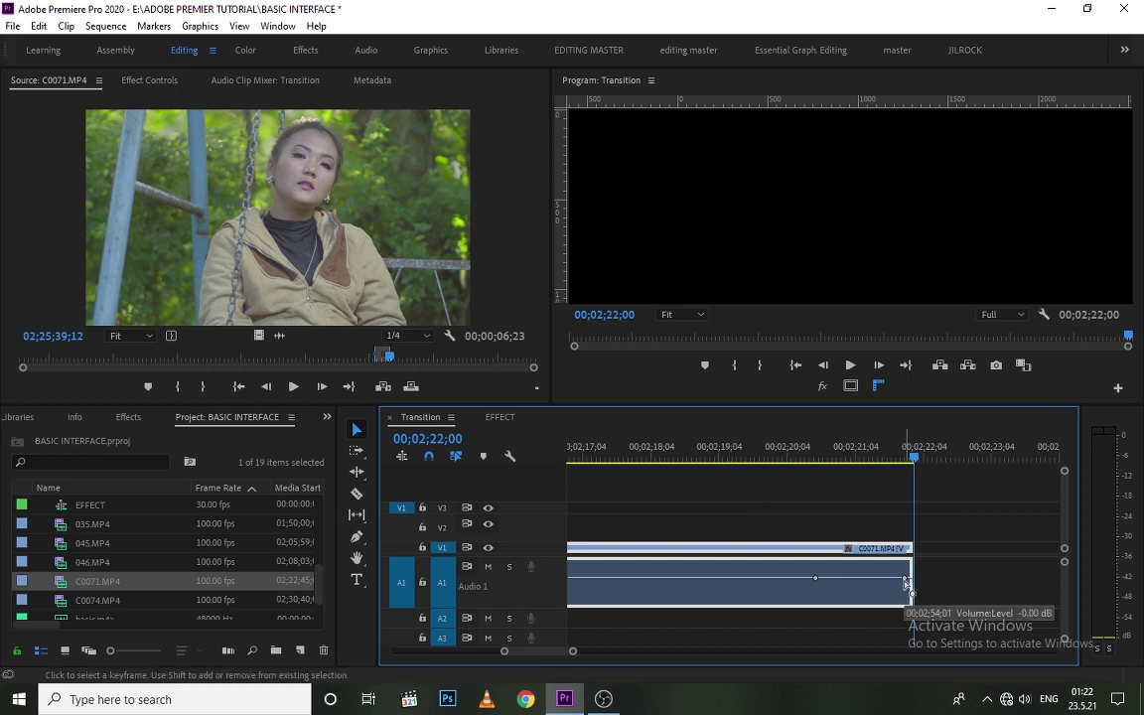
left_click(743, 455)
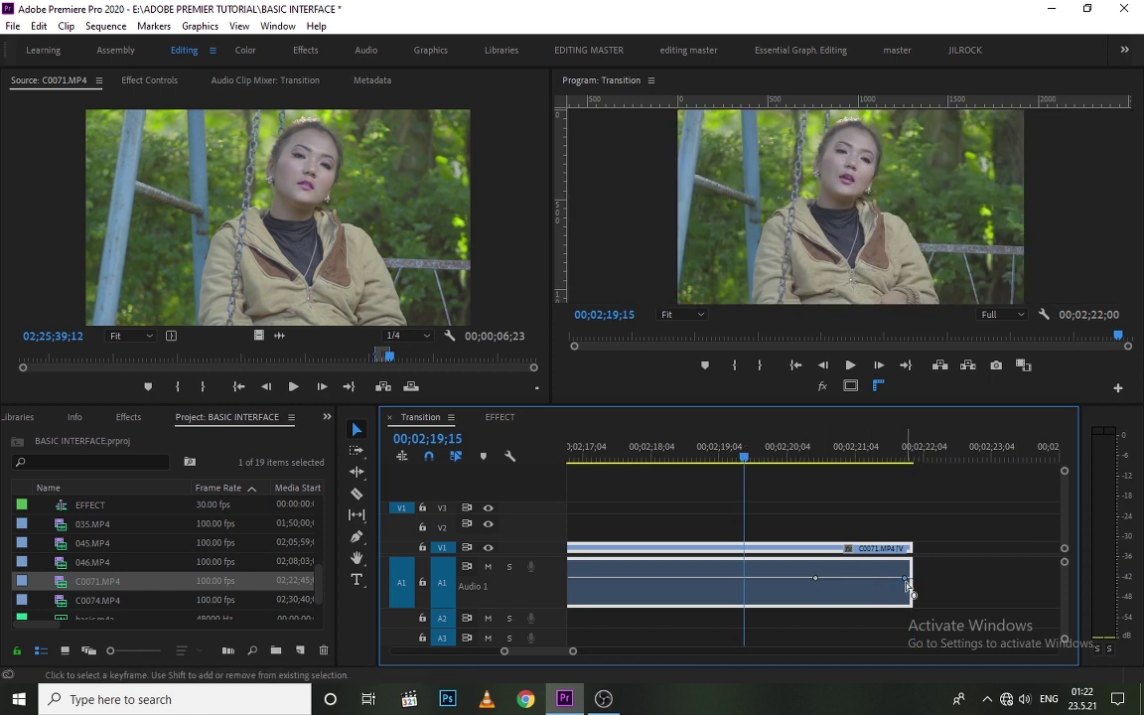
left_click_drag(907, 583, 914, 608)
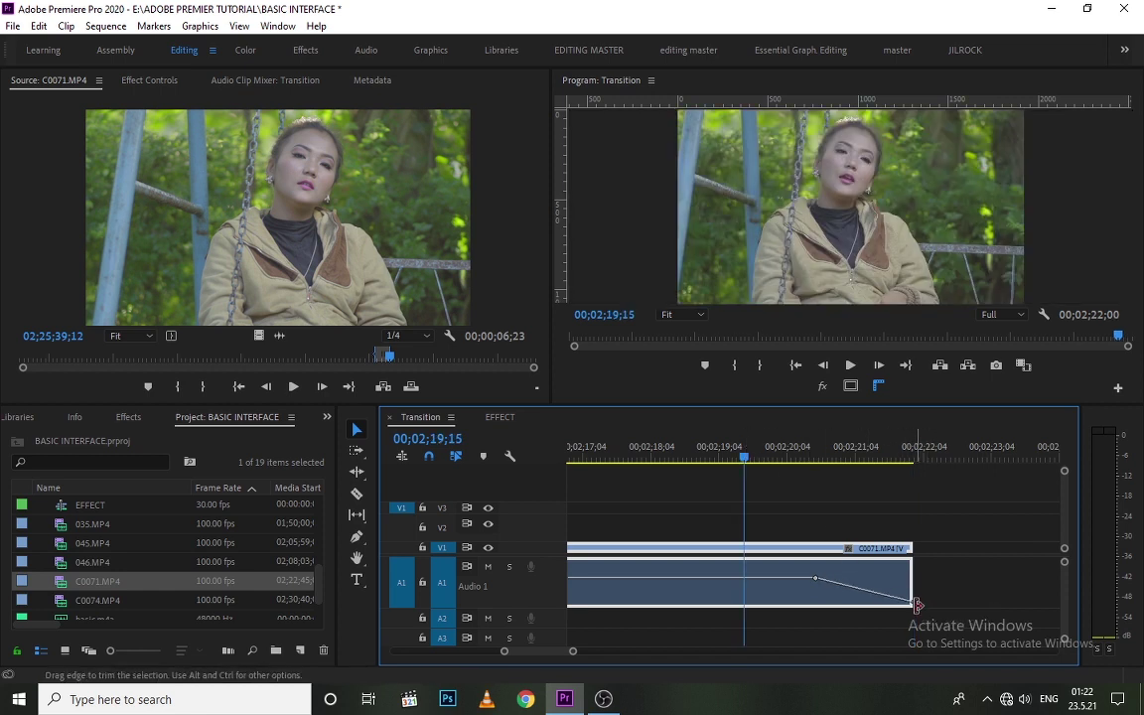
Apply Ease Out to the last volume keyframe of the new C0071.MP4 clip and play the clip's end from 00;02;18;25
right_click(914, 608)
left_click(938, 566)
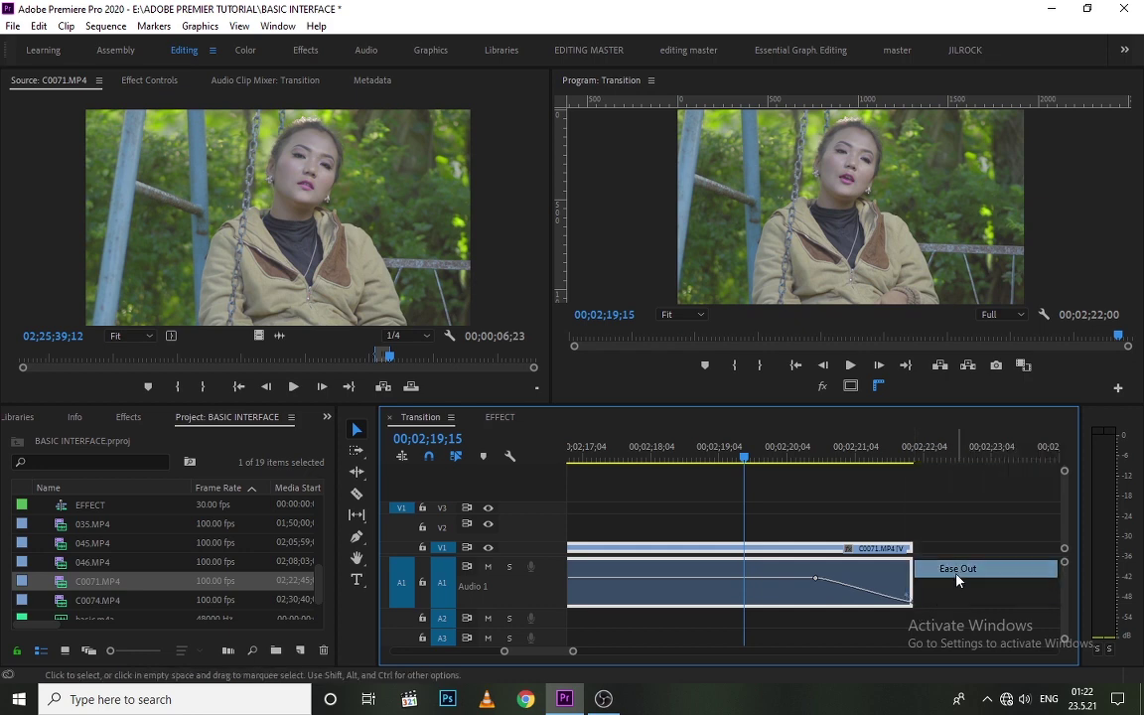
left_click_drag(744, 457, 702, 456)
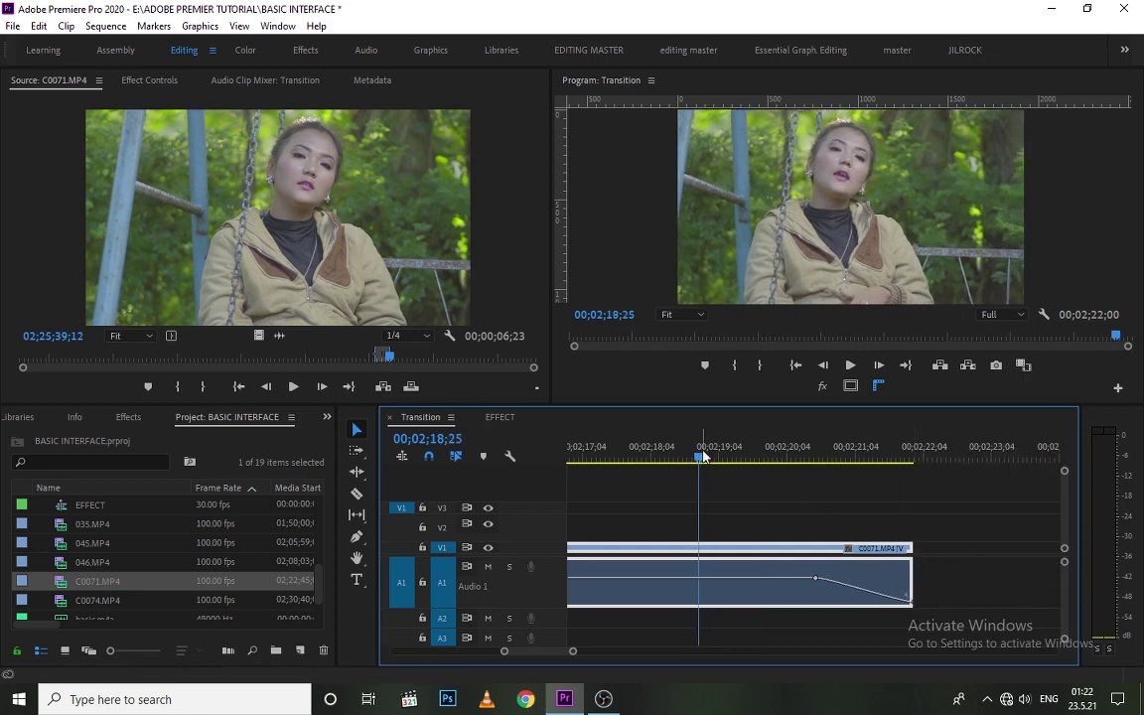
key("space")
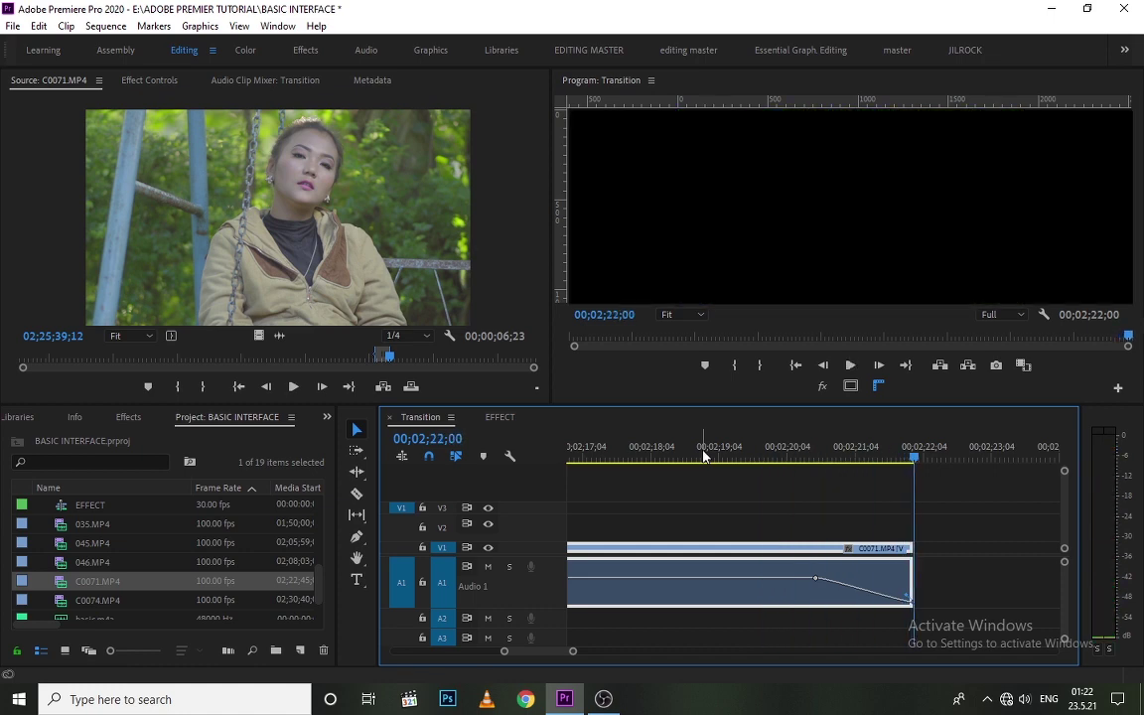
Start the audio fade-out earlier by adding a volume keyframe at about 00;02;20 and deleting the one at 00;02;20;16, and play from 00;02;19;01
left_click(712, 456)
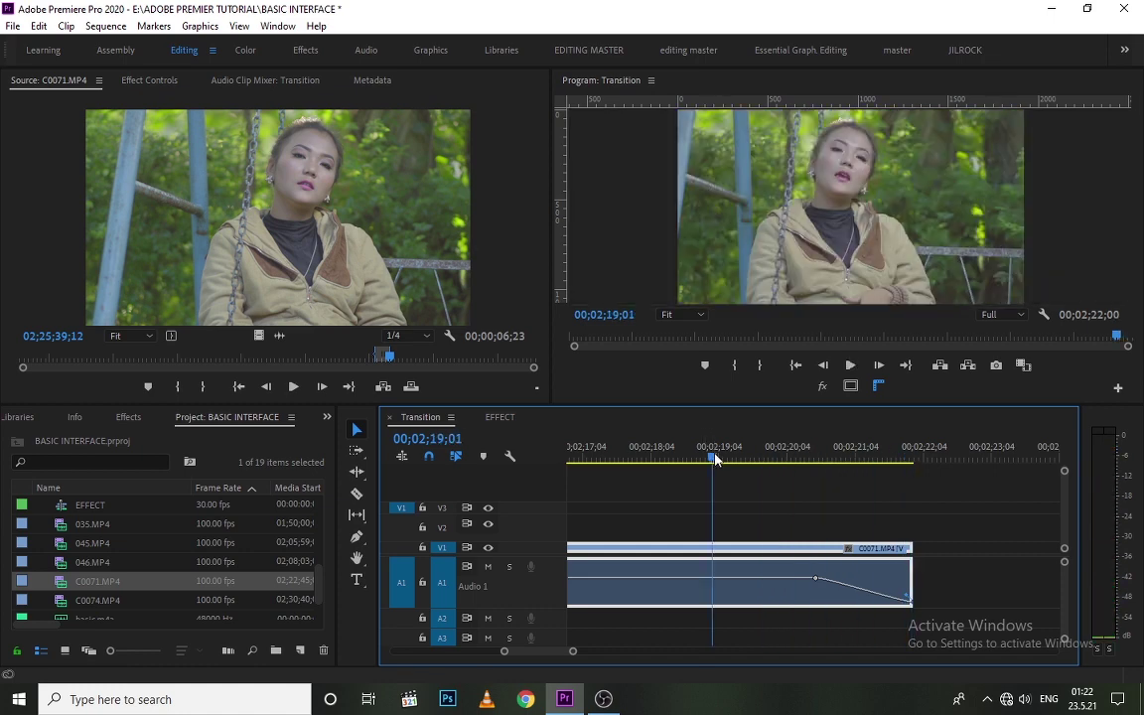
left_click(767, 579, "ctrl")
right_click(815, 580)
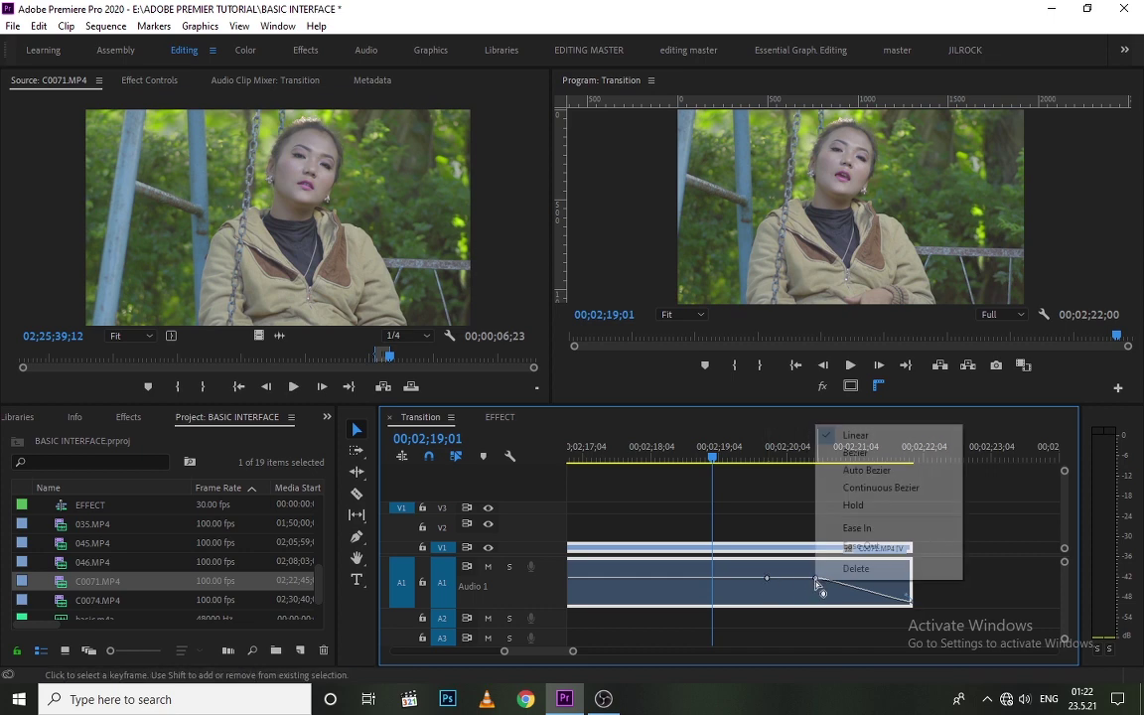
left_click(755, 531)
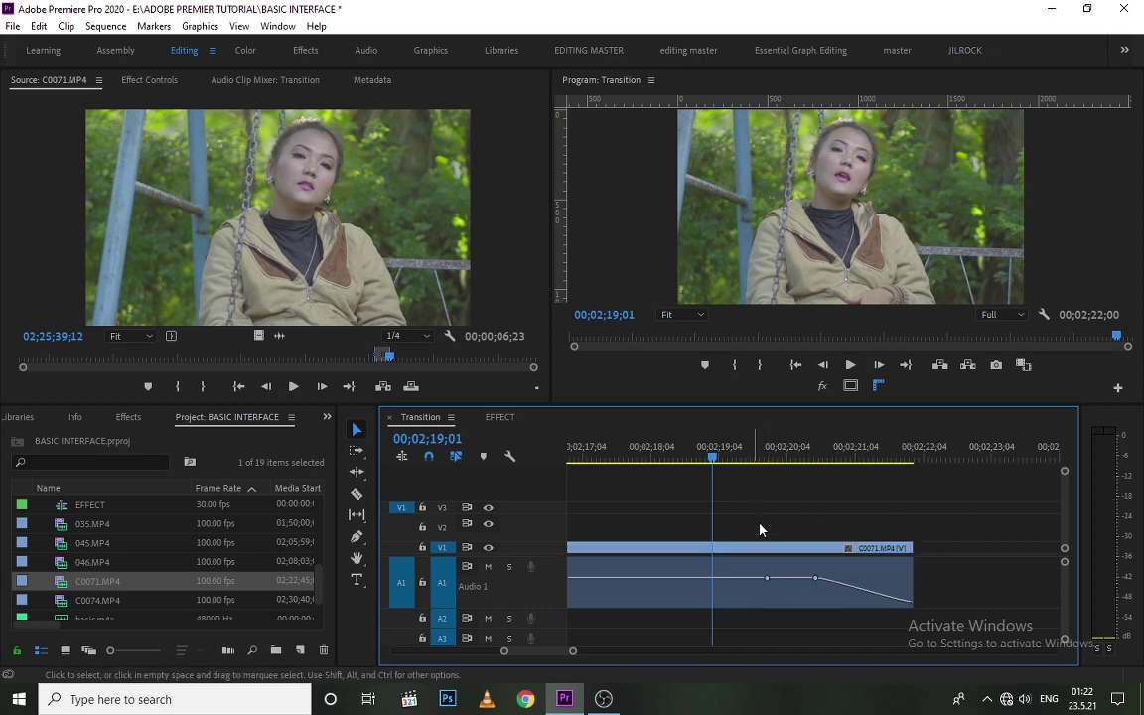
left_click(816, 580)
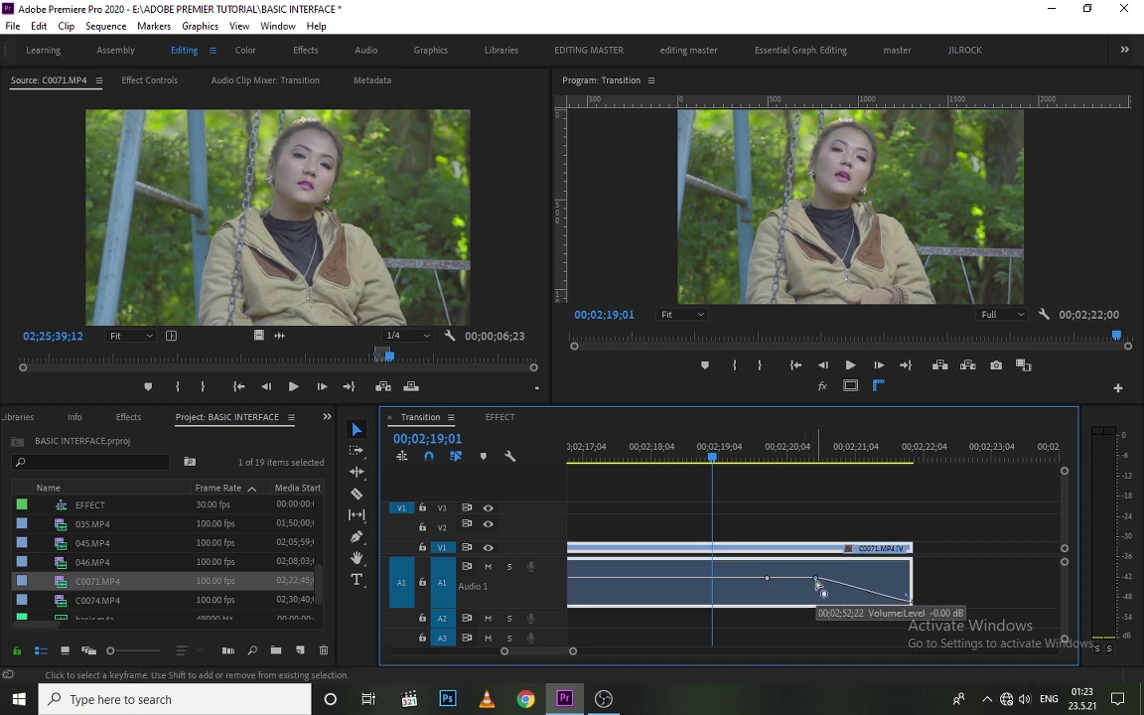
right_click(816, 582)
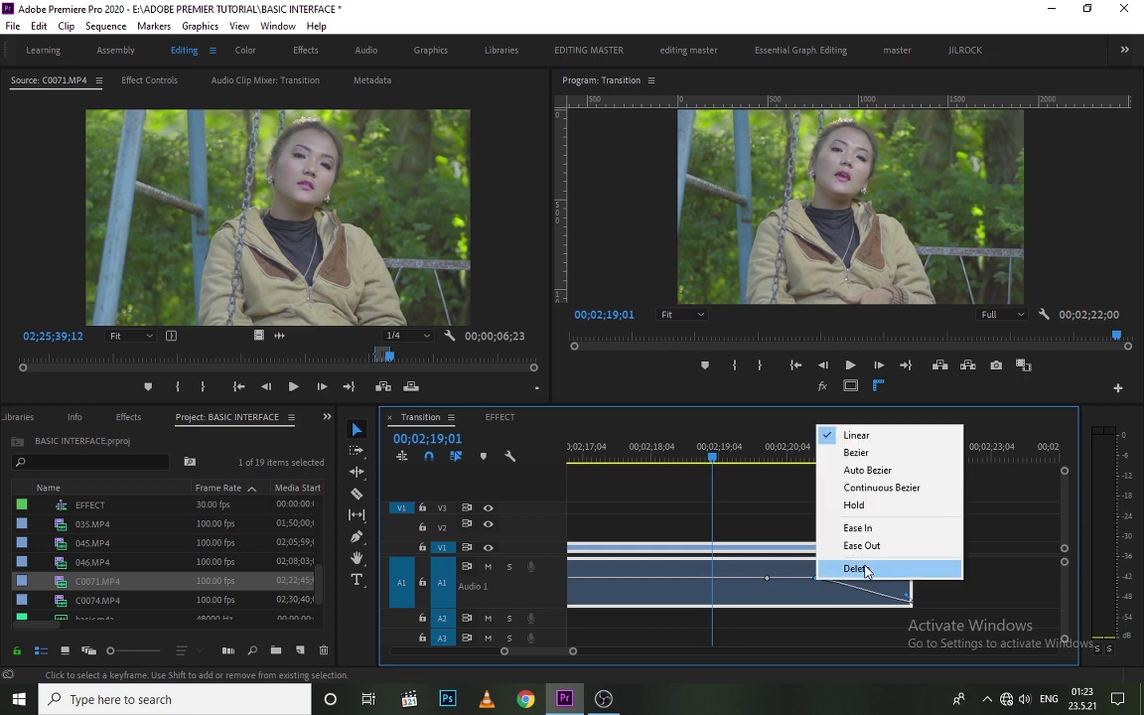
left_click(865, 571)
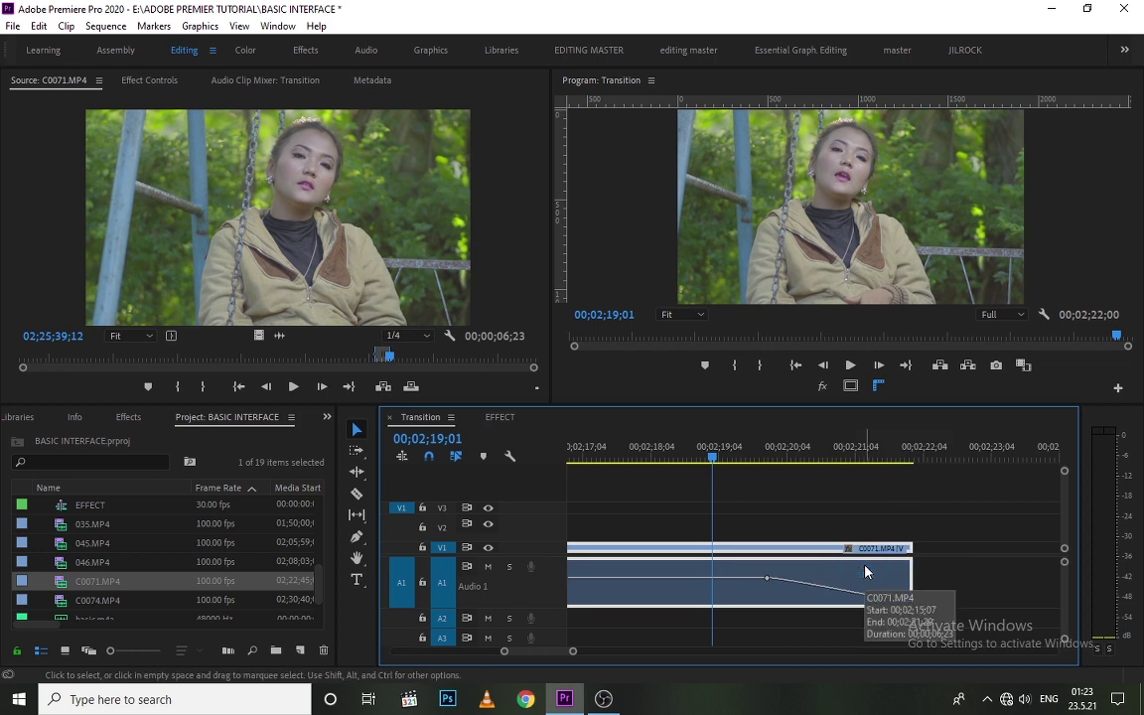
key("space")
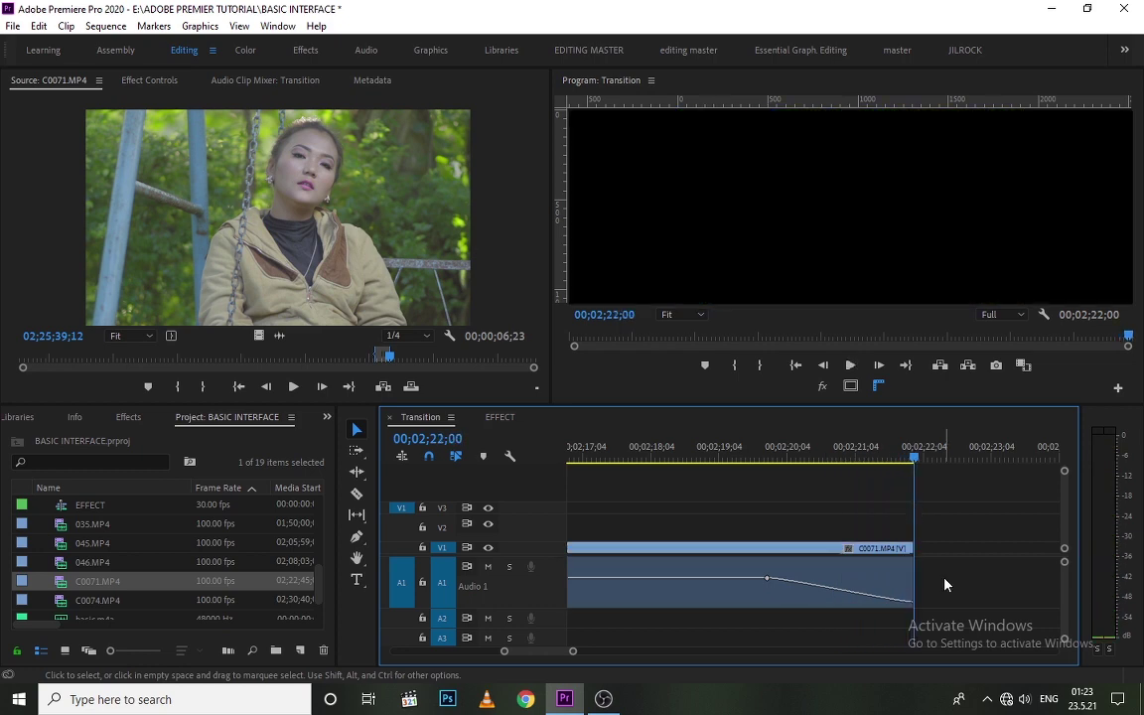
key("minus")
key("minus")
key("minus")
key("minus")
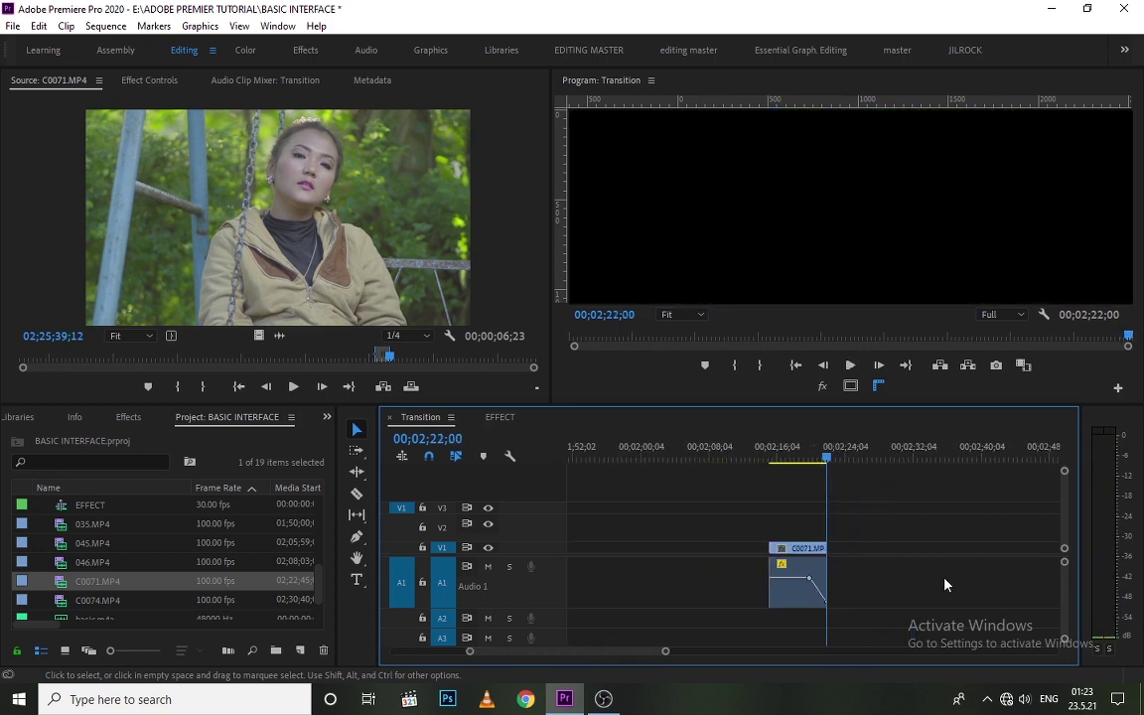
key("minus")
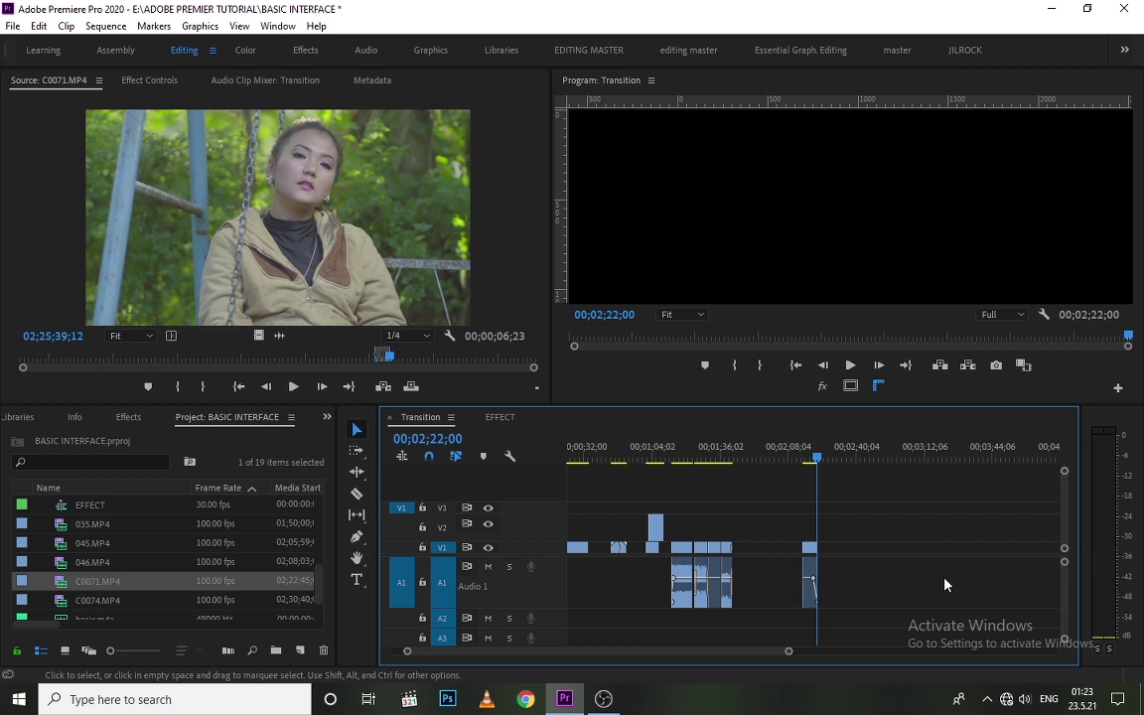
key("minus")
key("minus")
key("minus")
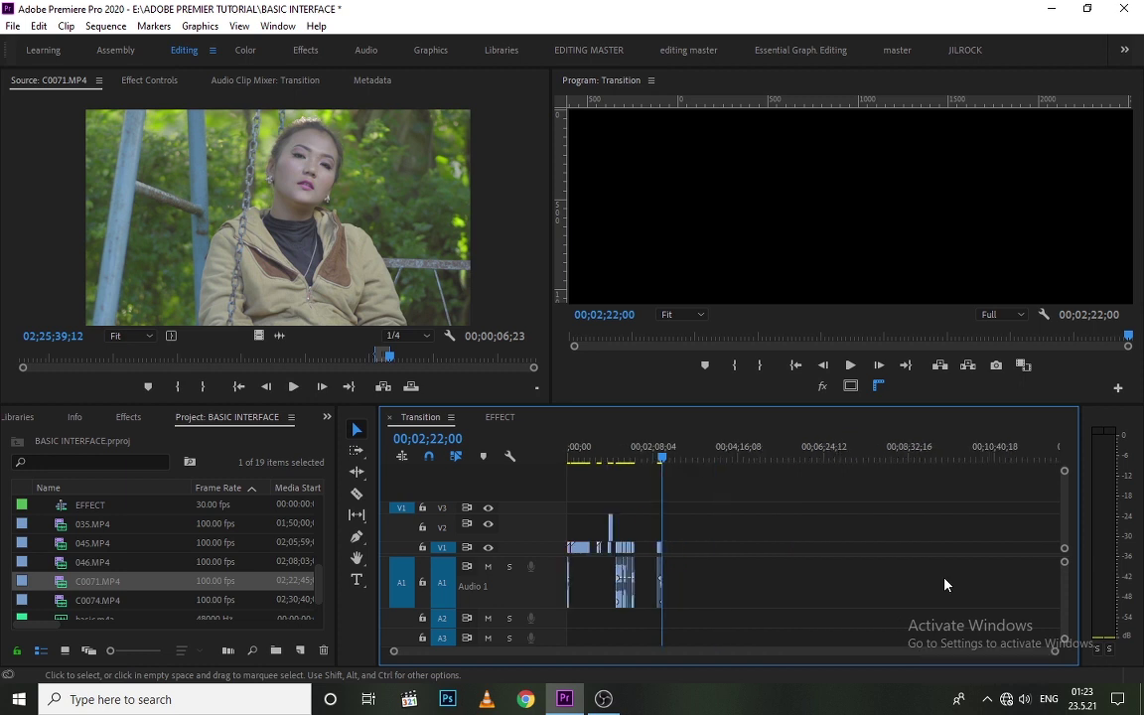
key("equal")
key("equal")
key("equal")
key("equal")
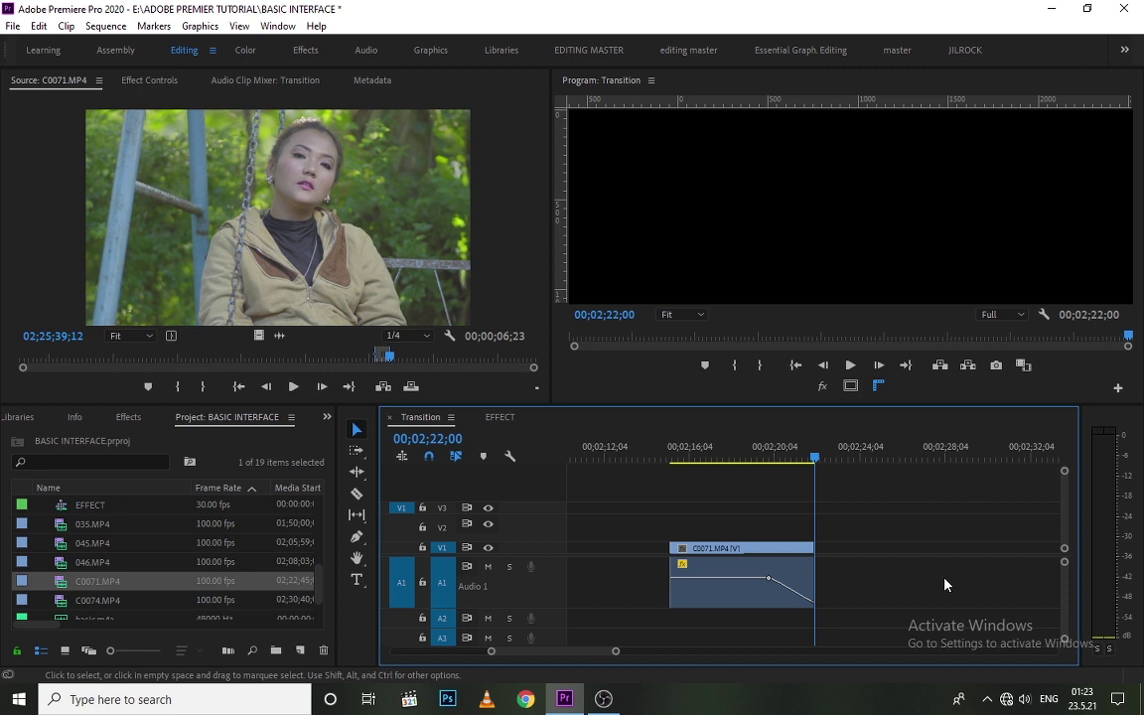
key("minus")
key("minus")
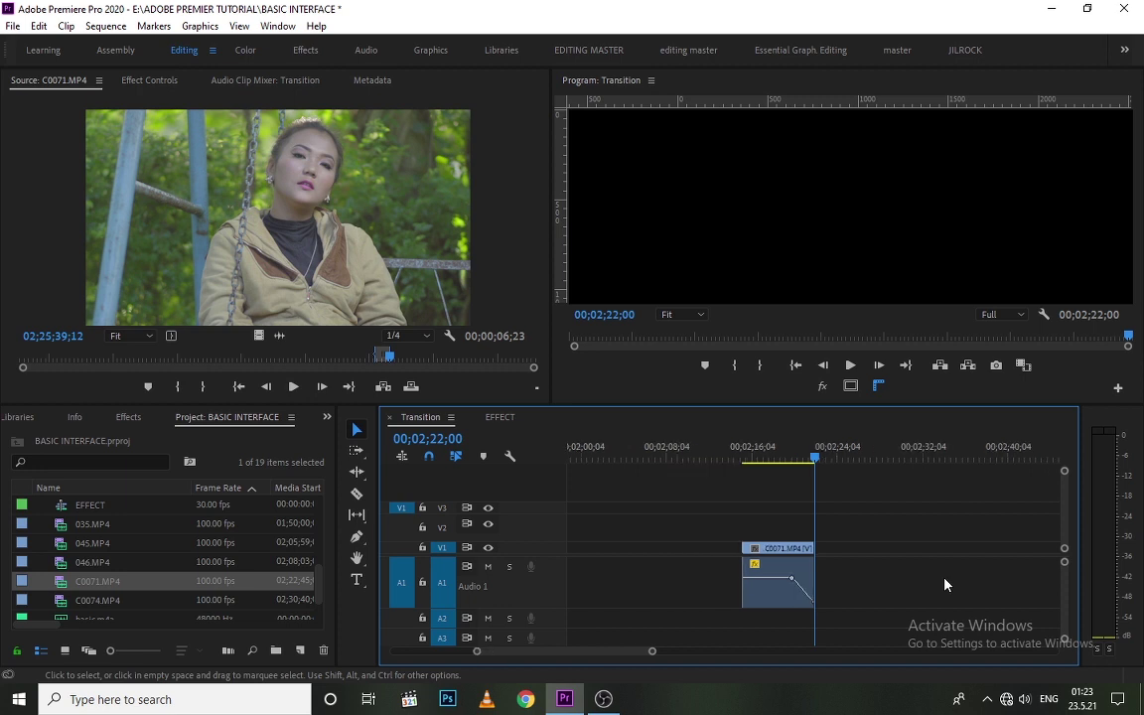
key("minus")
key("minus")
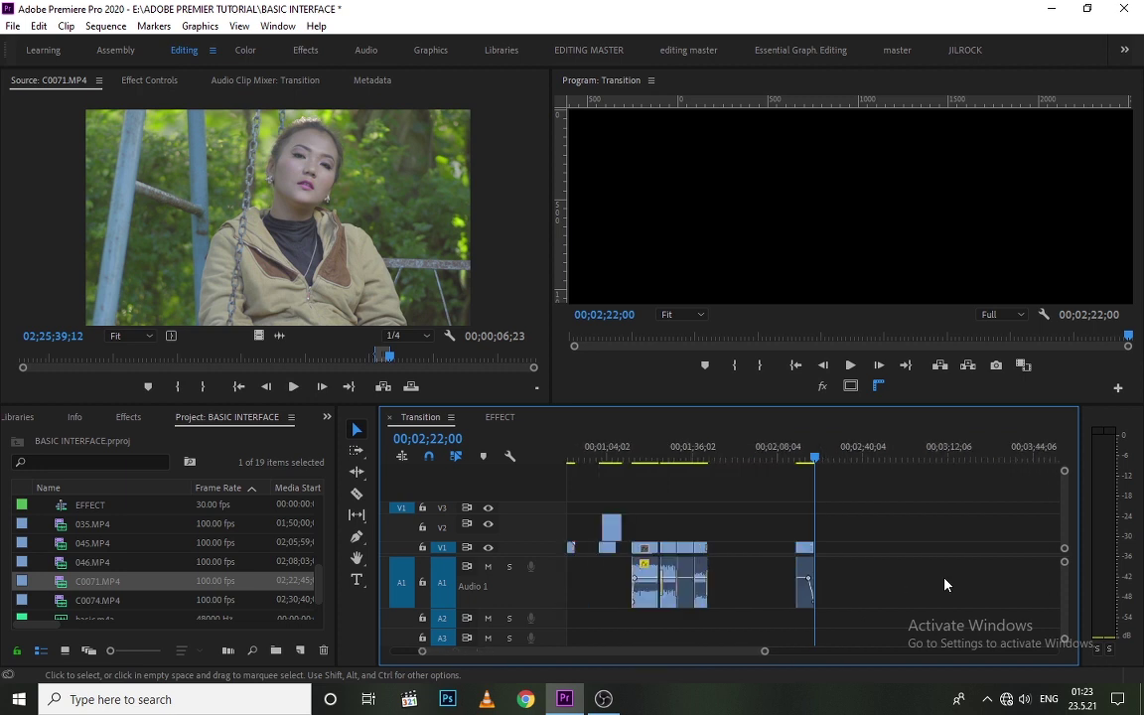
key("minus")
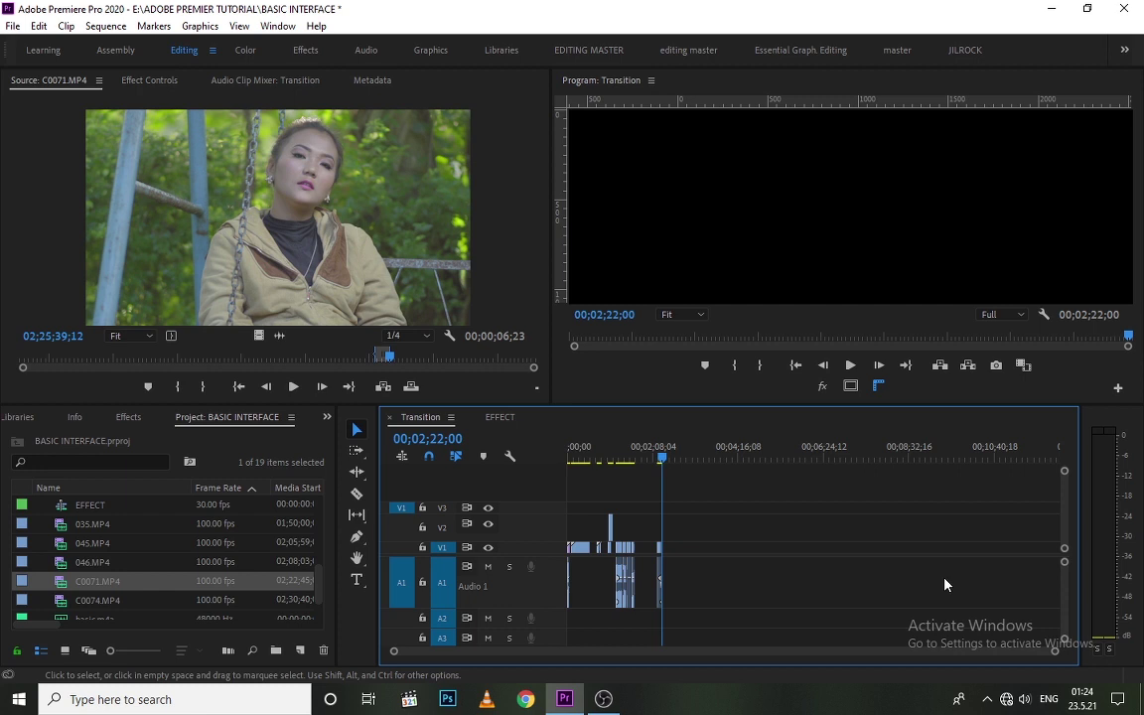
key("equal")
key("equal")
key("equal")
key("equal")
key("equal")
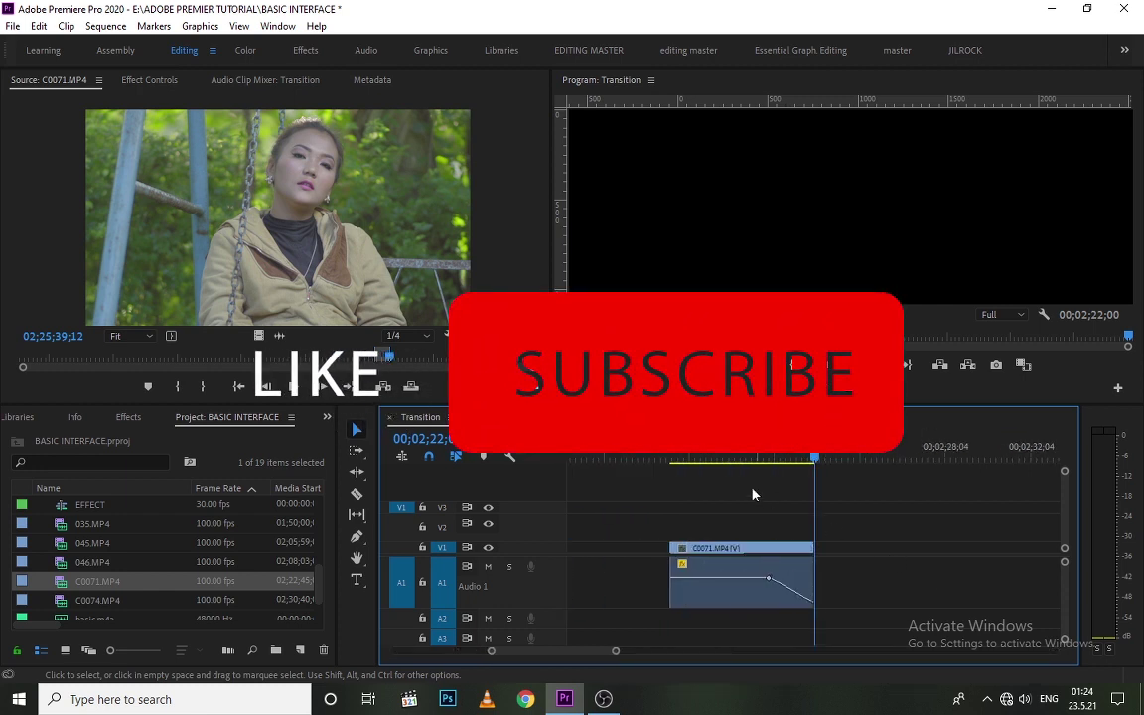
left_click_drag(715, 459, 735, 459)
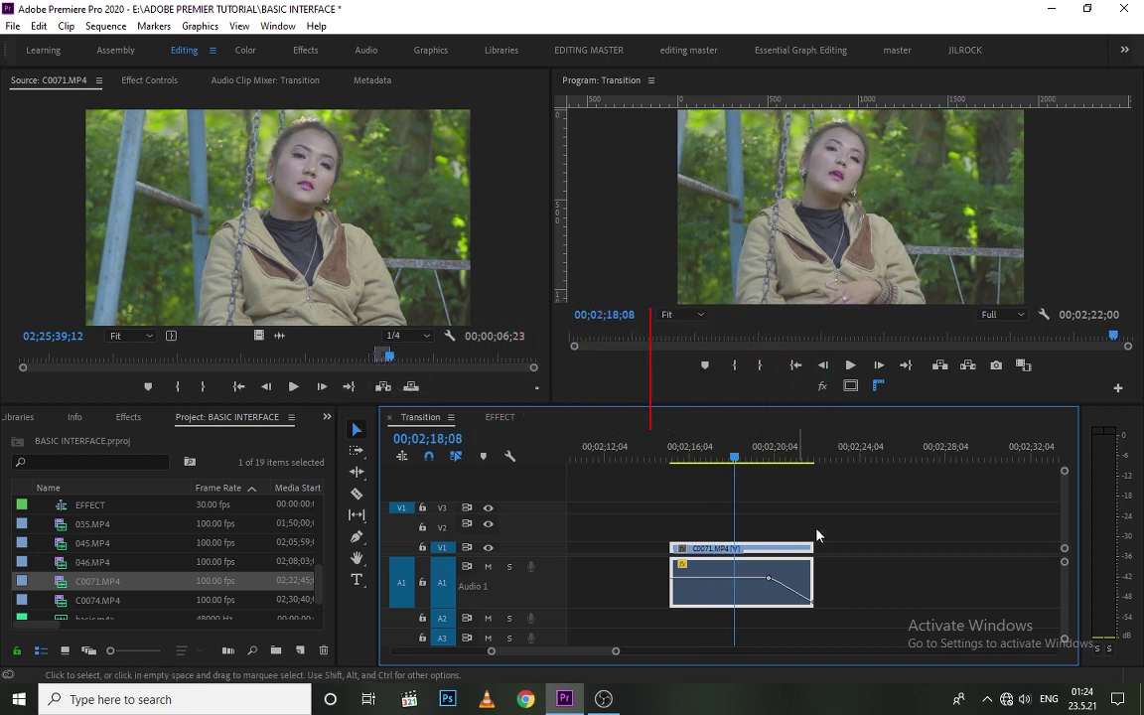
left_click(932, 589)
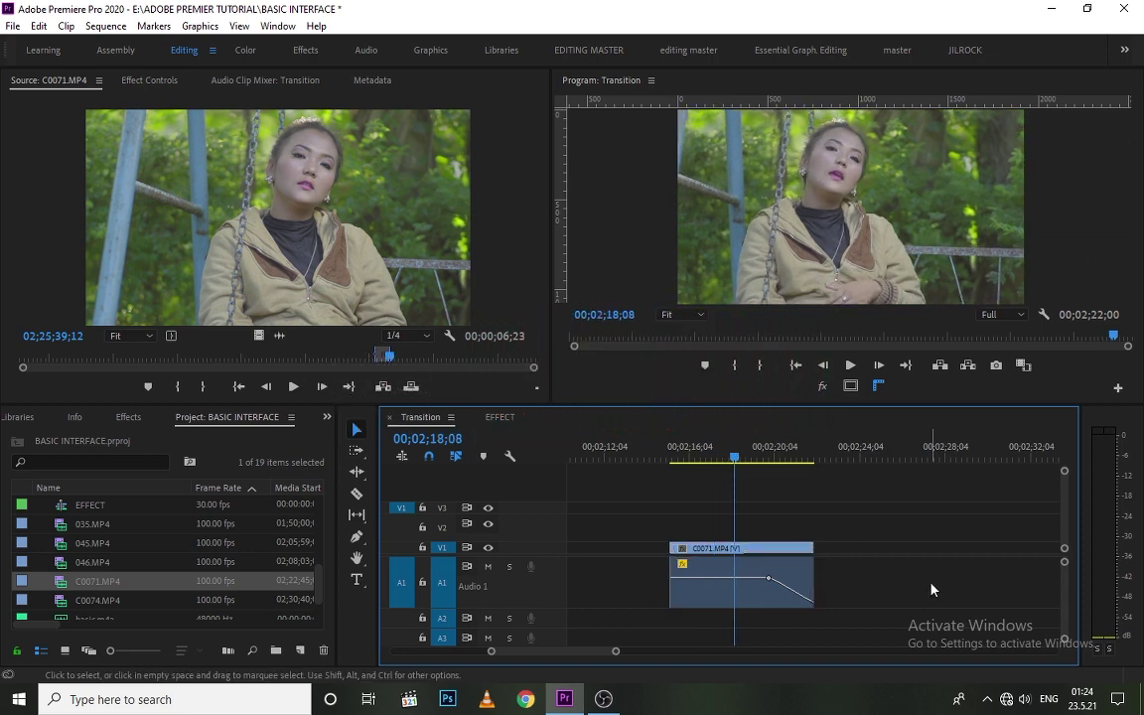
key("minus")
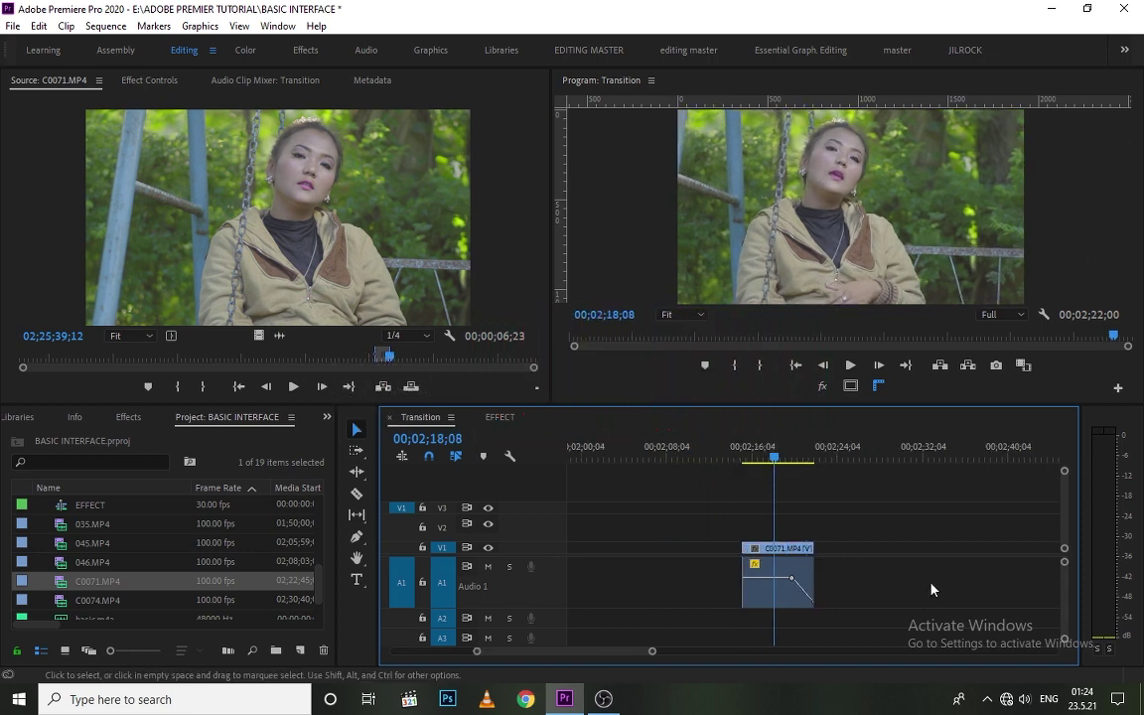